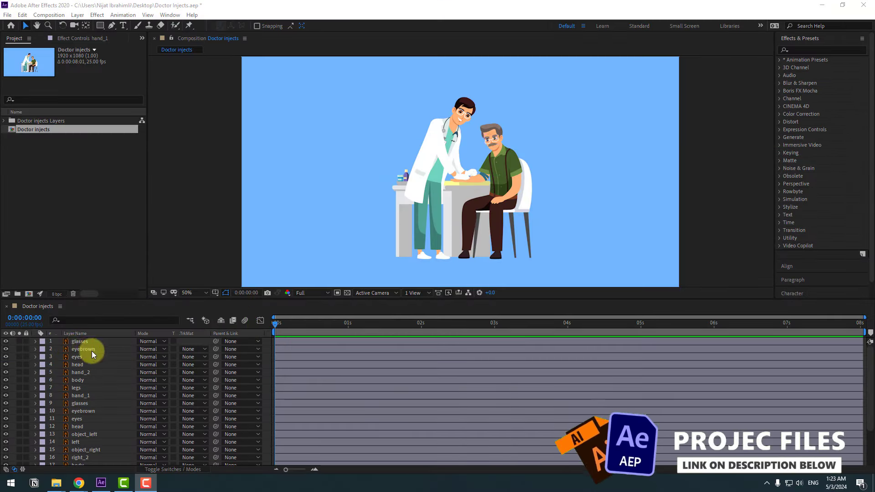
Parent the seated patient's glasses, eyebrown and eyes layers to his head layer.
left_click(80, 342)
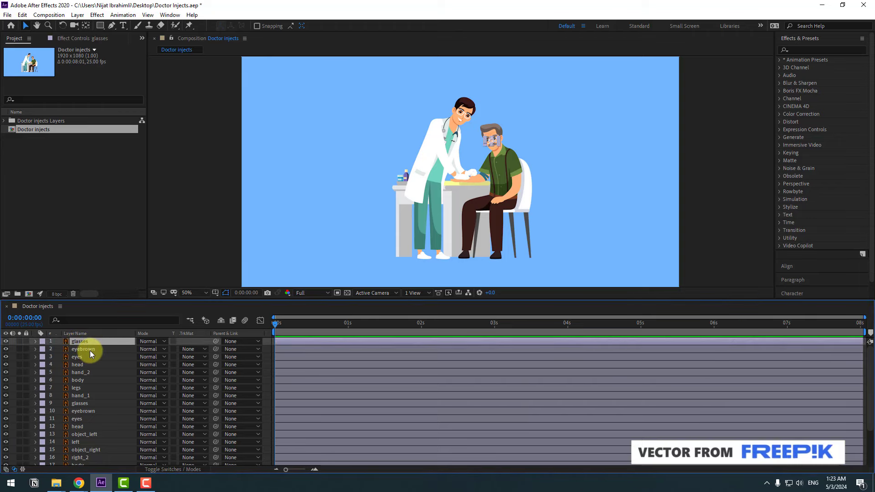
left_click(89, 351, "shift")
left_click(83, 356, "shift")
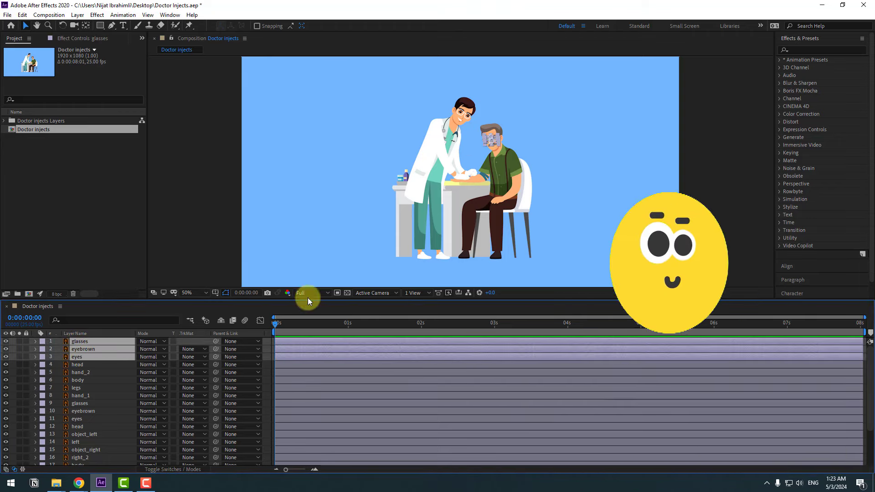
key("period")
scroll(523, 146, "up", 2)
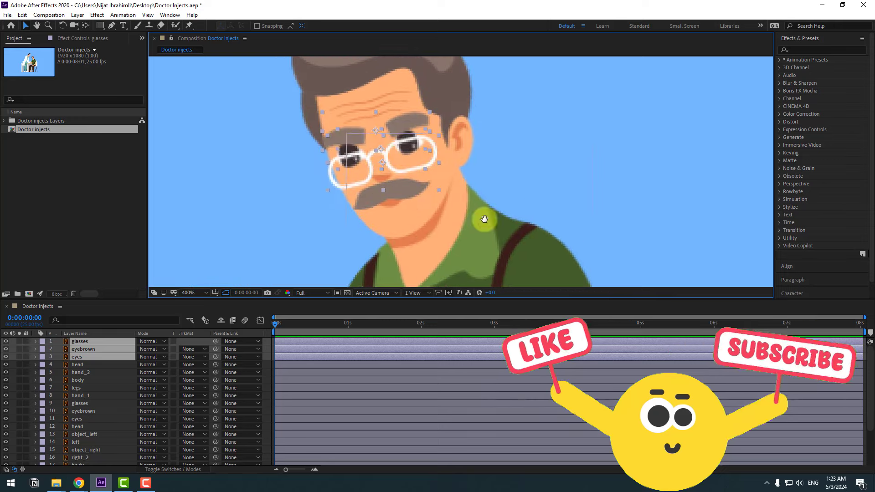
left_click_drag(215, 342, 73, 364)
Isolate the patient's head layer, move its anchor point to the jaw just below the ear, and show all layers again.
left_click(73, 365)
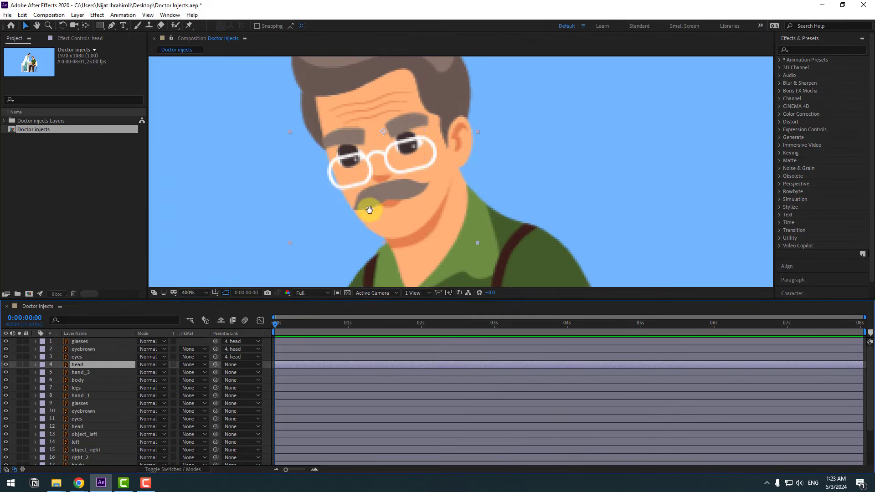
left_click(19, 365)
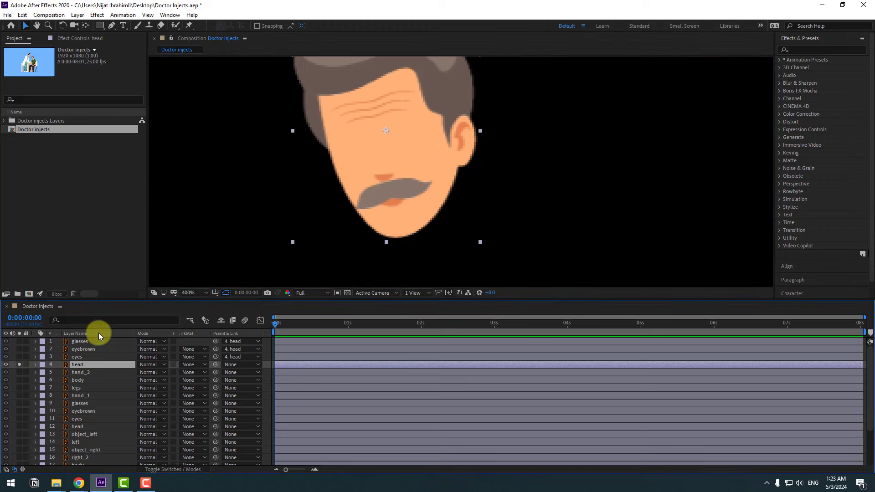
left_click(87, 26)
left_click_drag(385, 131, 447, 173)
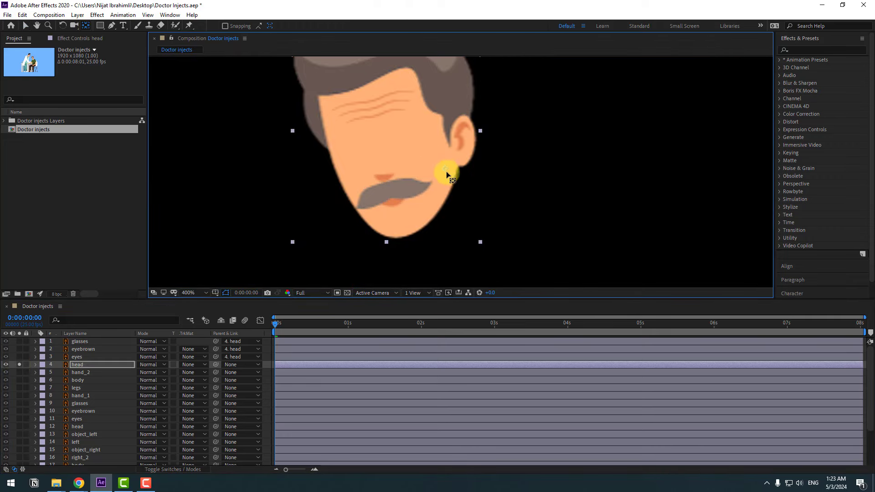
left_click(19, 365)
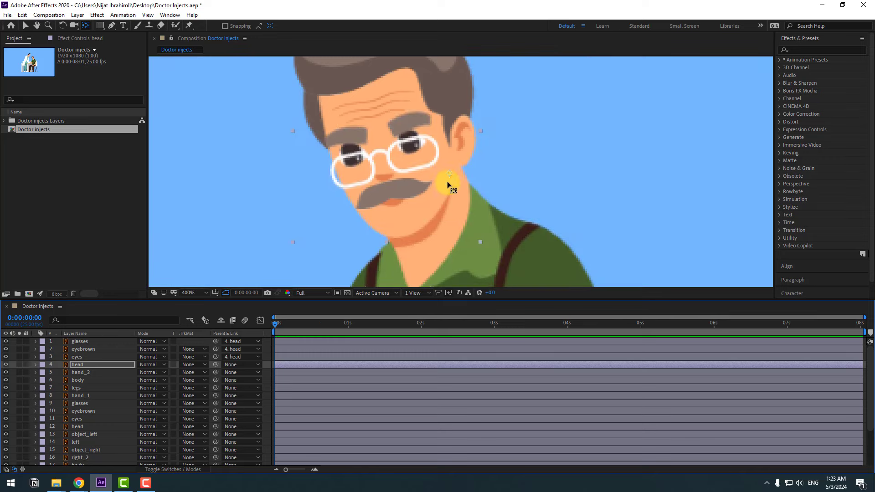
left_click(451, 177)
Test the patient's head rotation around its new anchor point and undo it.
key("r")
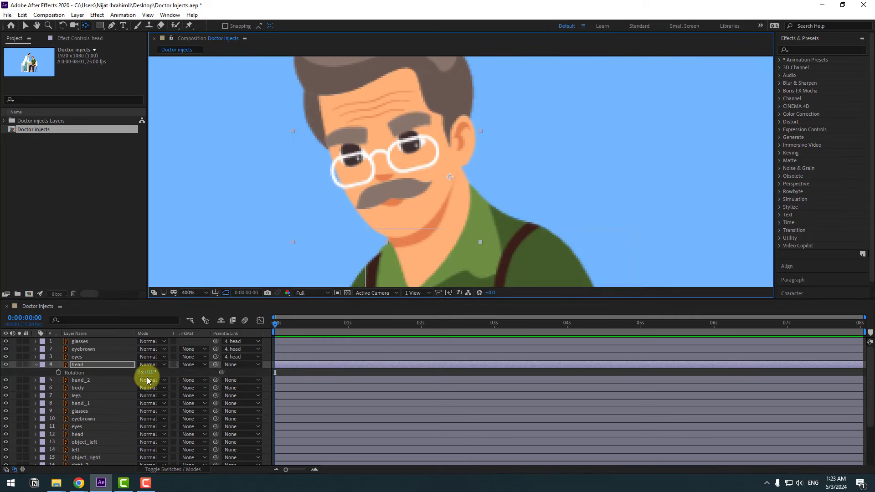
left_click_drag(149, 372, 155, 371)
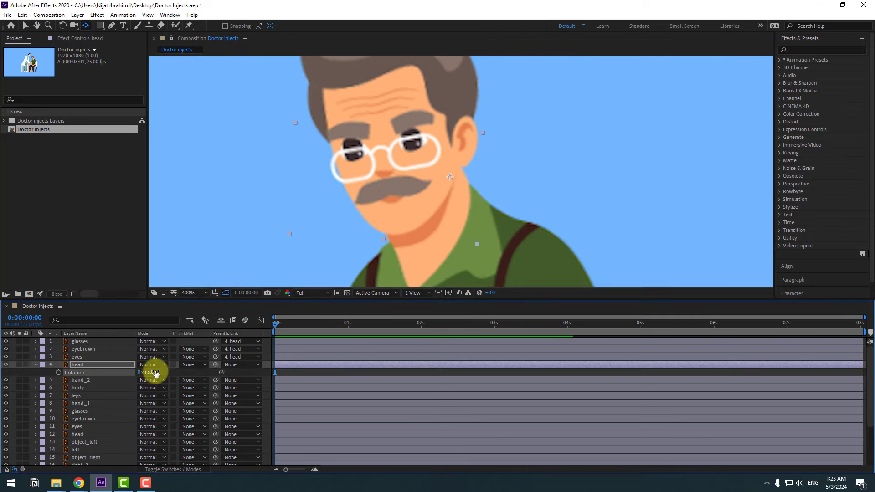
key("ctrl+z")
Parent the patient's head layer to his body layer.
left_click(26, 25)
left_click(94, 363)
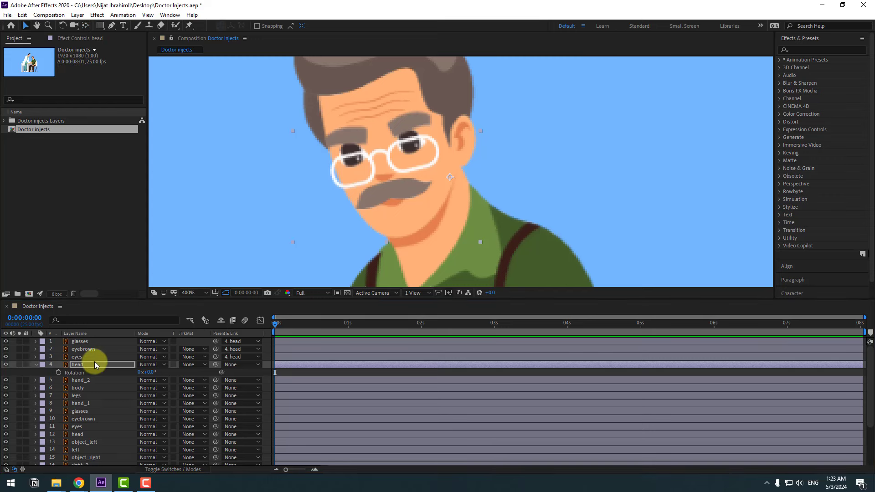
left_click(35, 364)
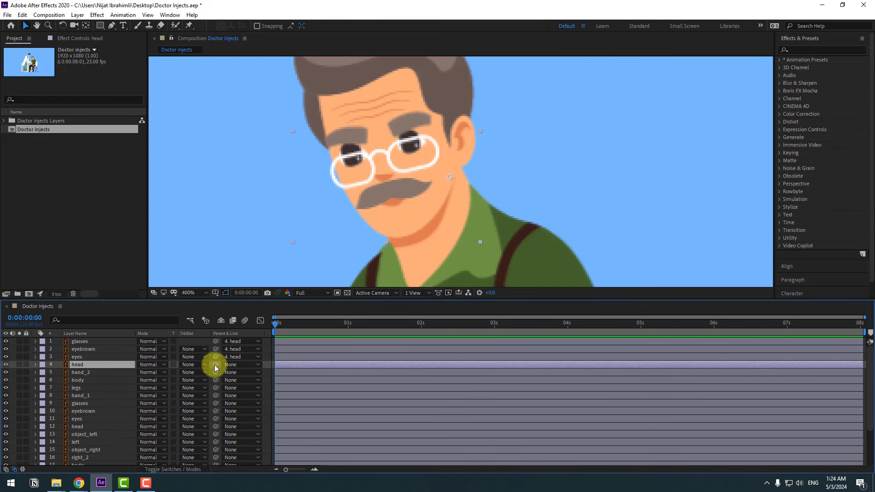
left_click_drag(216, 368, 72, 380)
Isolate the patient's body layer, move its anchor point down to the waist, and show all layers again.
left_click(73, 380)
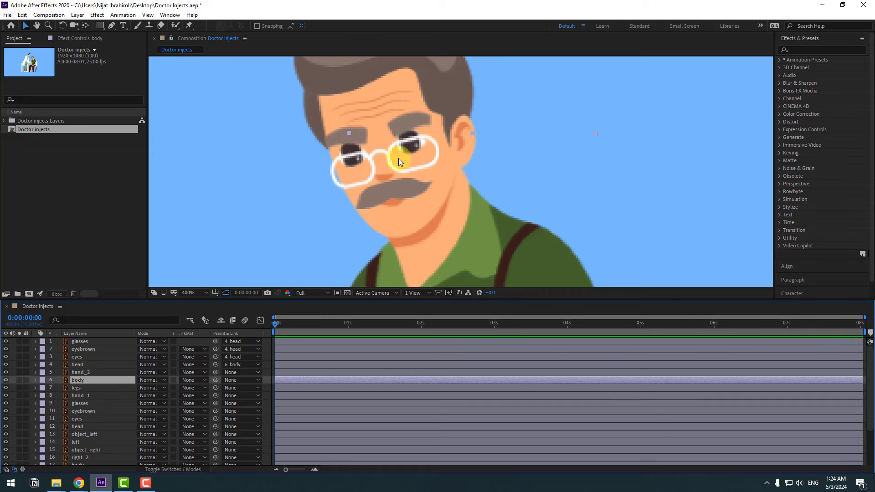
key("/")
left_click_drag(346, 233, 326, 188)
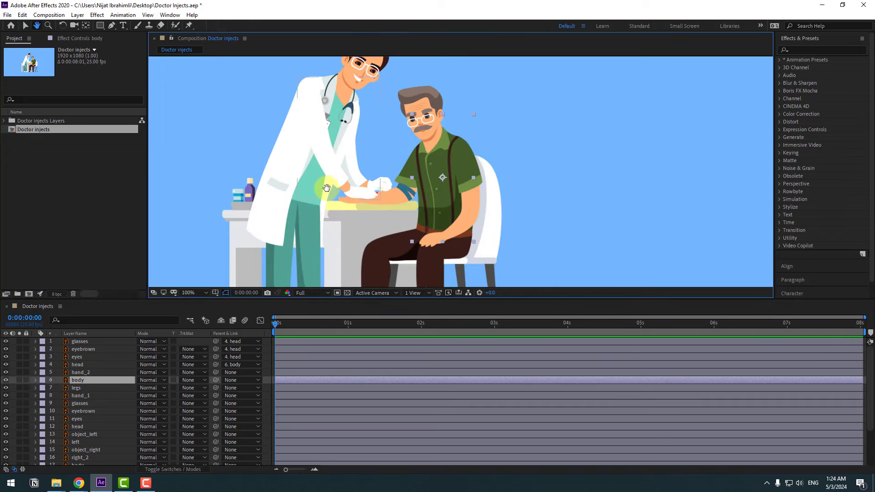
left_click(19, 380)
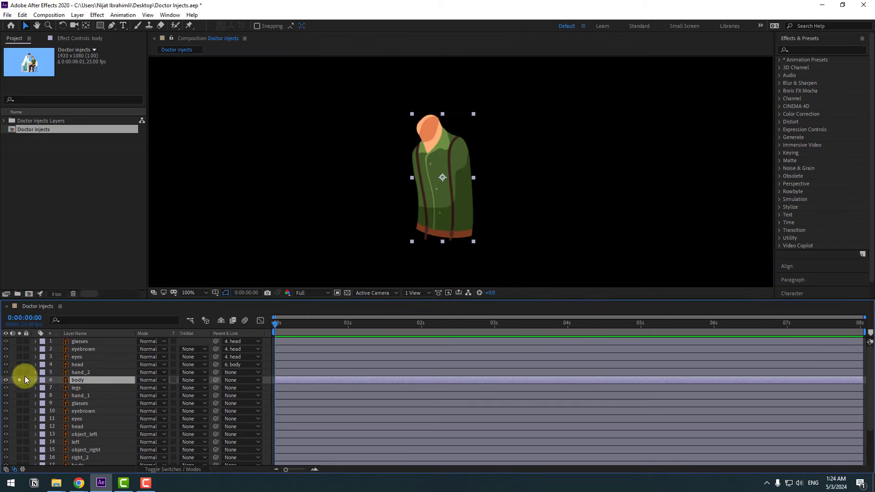
left_click(86, 26)
left_click_drag(445, 182, 442, 234)
left_click(25, 26)
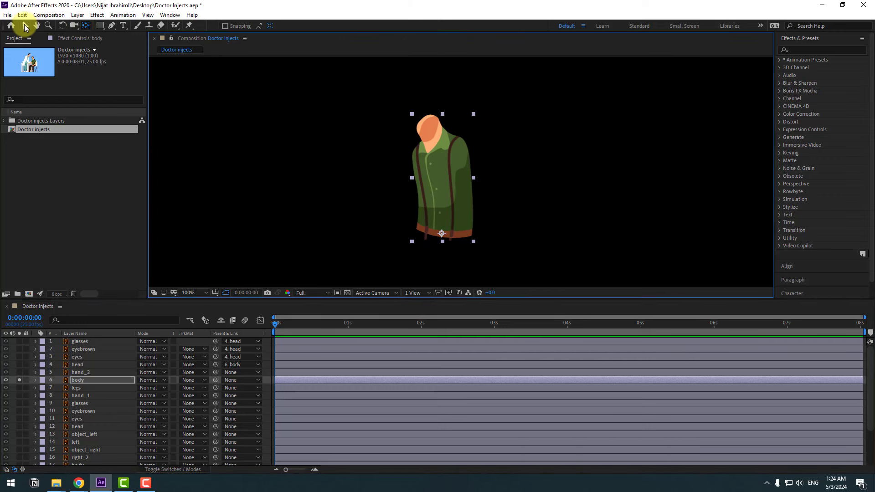
left_click(19, 381)
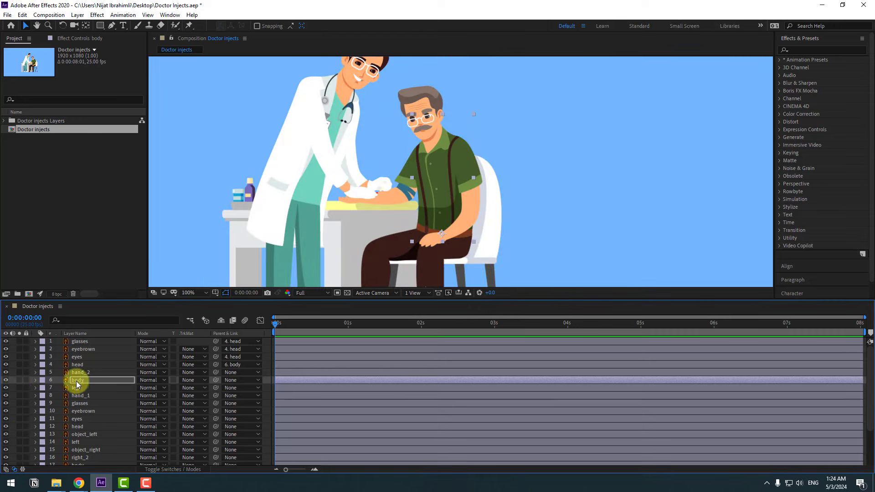
Test the patient's body rotation around the waist and undo it.
key("r")
left_click_drag(150, 388, 156, 388)
key("ctrl+z")
Parent the patient's body layer to his legs layer.
left_click(36, 381)
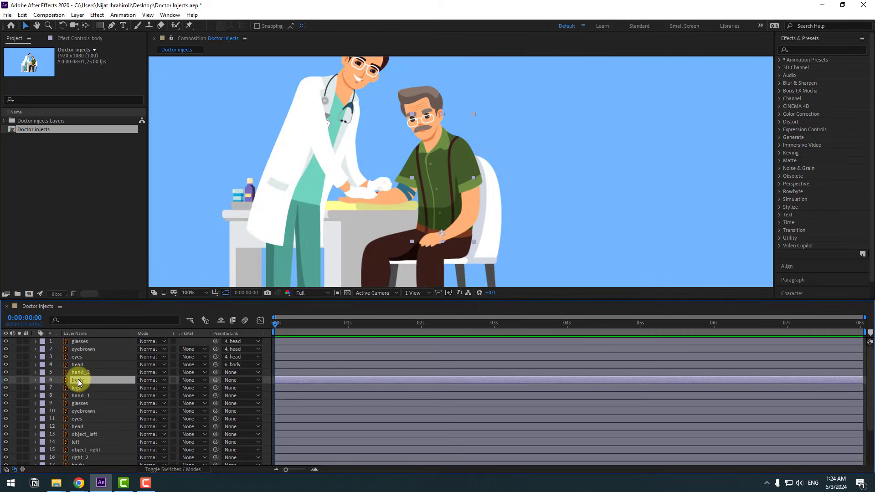
left_click_drag(215, 380, 76, 388)
left_click(74, 388)
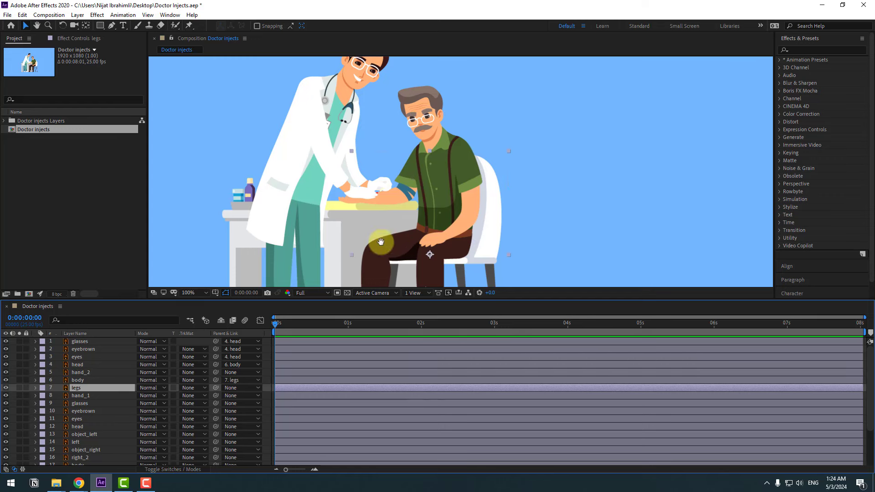
Parent the patient's hand_2 layer, the arm resting on his lap, to his body layer.
left_click_drag(416, 274, 454, 242)
key("ctrl+z")
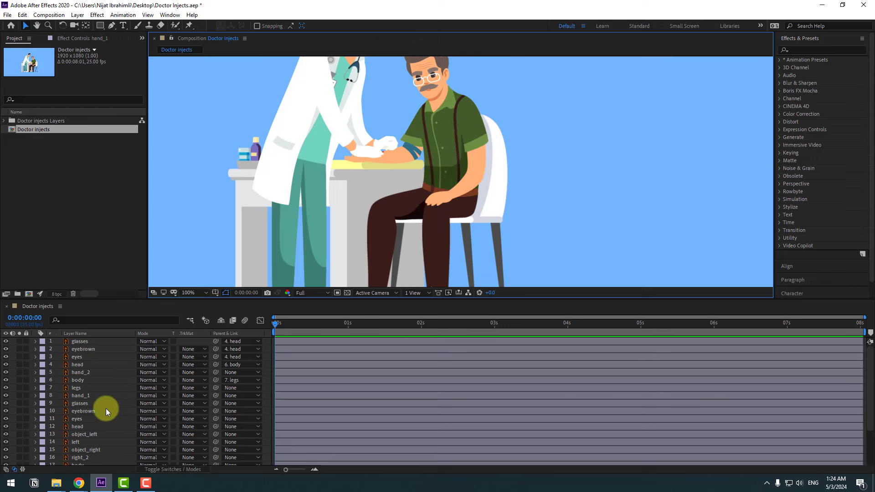
left_click(474, 165)
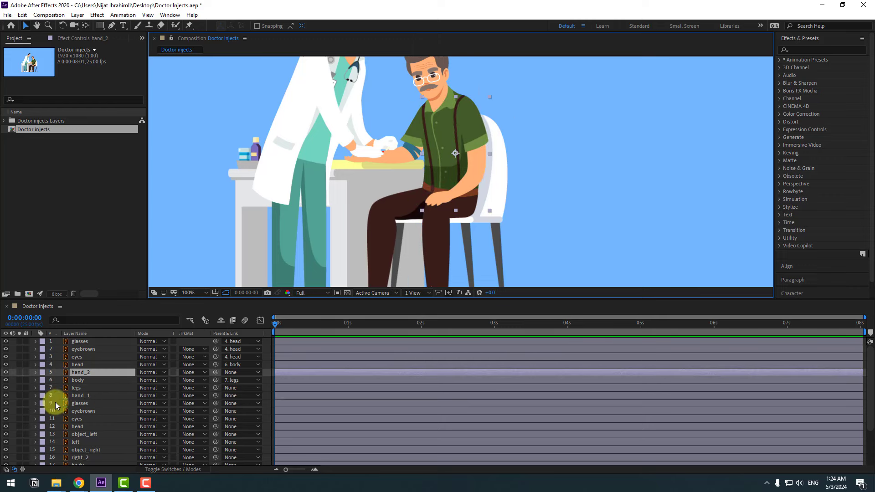
left_click(9, 373)
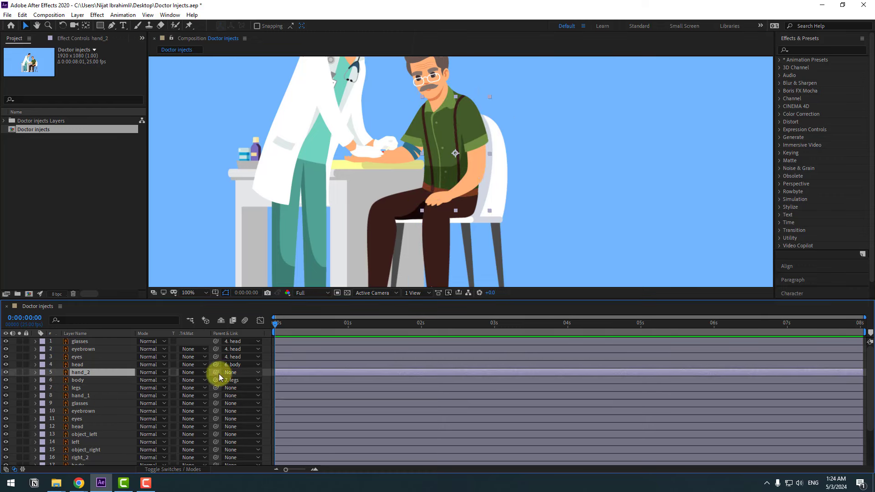
left_click_drag(216, 373, 76, 382)
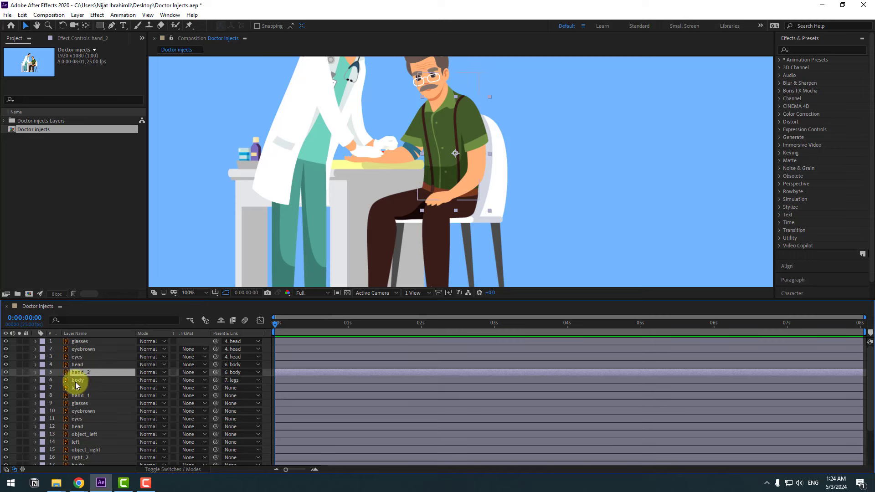
Test that the hand_2 arm follows a rotation of the patient's body, and undo the rotation.
left_click(75, 381)
key("r")
mouse_move(152, 389)
left_mouse_down()
mouse_move(145, 387)
mouse_move(160, 390)
mouse_move(151, 389)
left_mouse_up()
key("ctrl+z")
key("r")
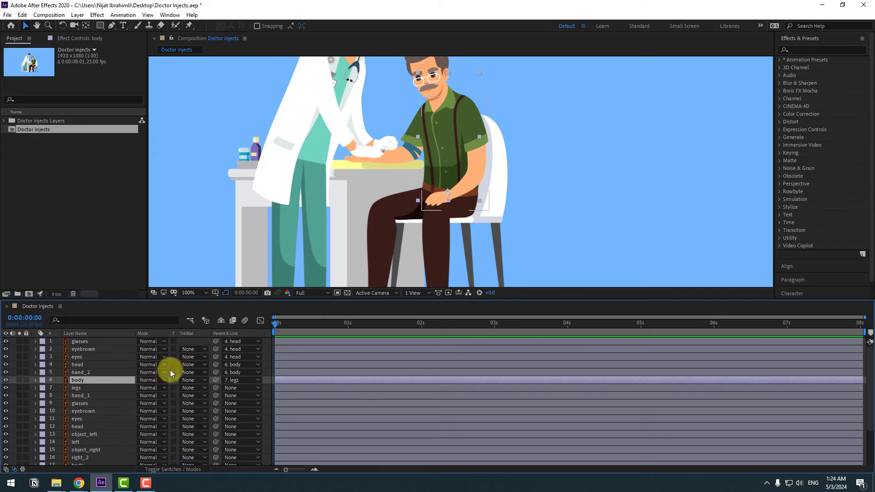
Isolate the patient's hand_2 layer, move its anchor point to the top of the shoulder, and show all layers again.
left_click(80, 373)
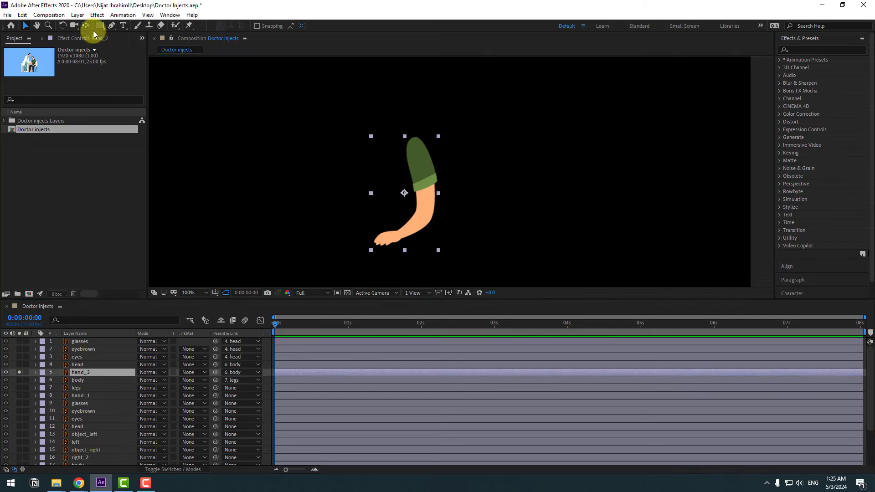
left_click(85, 26)
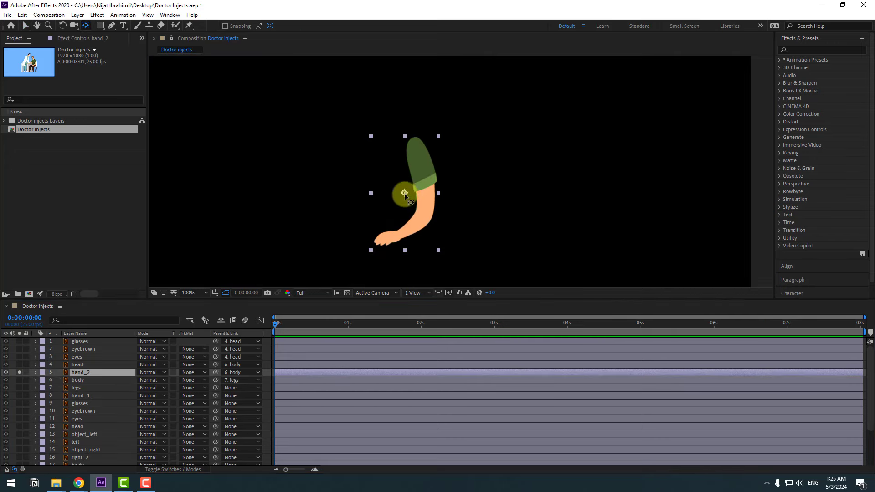
left_click_drag(404, 193, 416, 143)
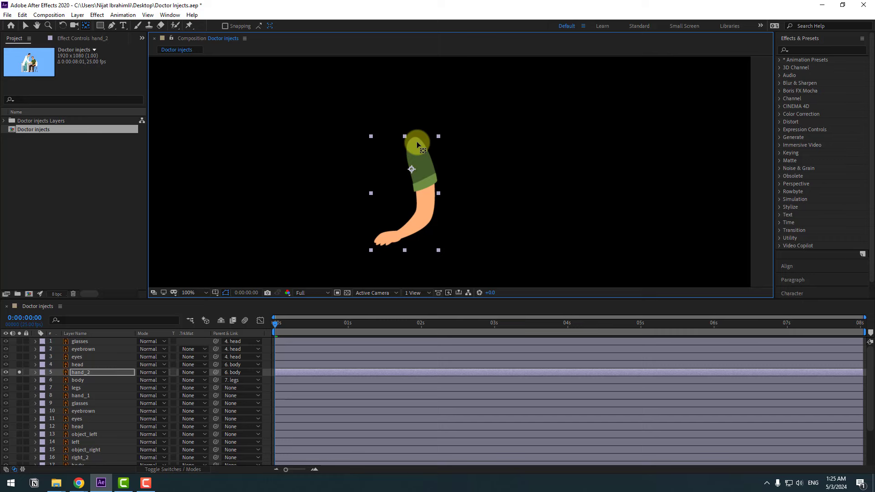
left_click(25, 25)
left_click(19, 372)
left_click(20, 372)
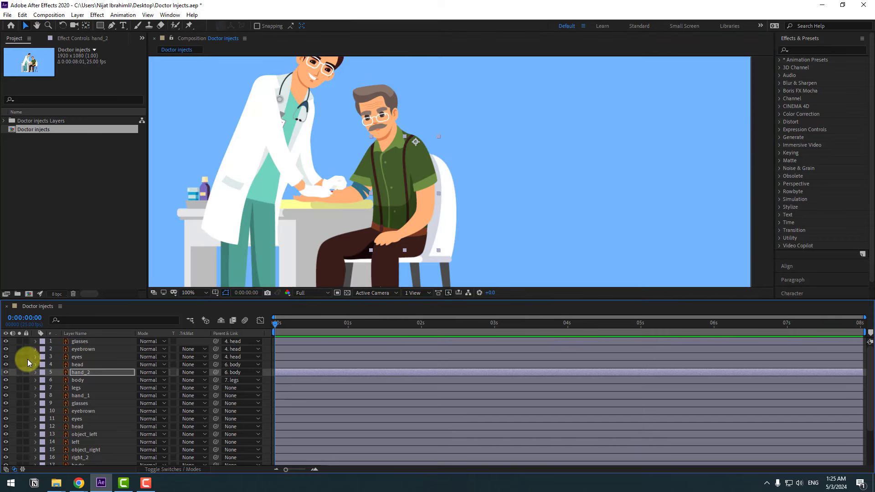
Identify the patient's outstretched arm as hand_1 (layer 21) by isolating it briefly, and parent it to his body layer.
left_click(121, 395)
scroll(97, 390, "down", 3)
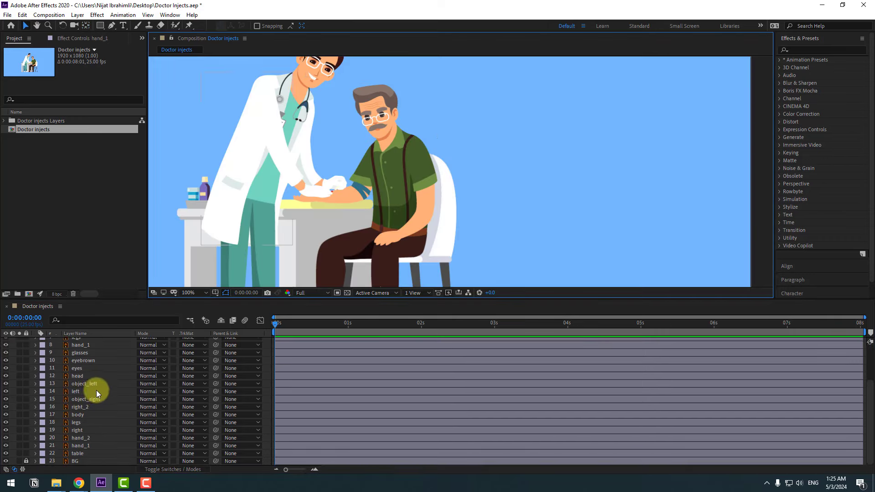
left_click(86, 445)
left_click(19, 445)
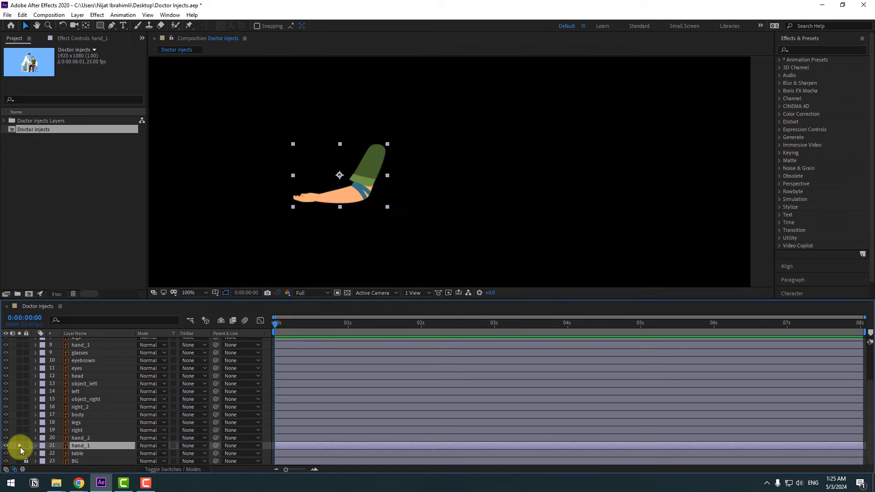
left_click(19, 445)
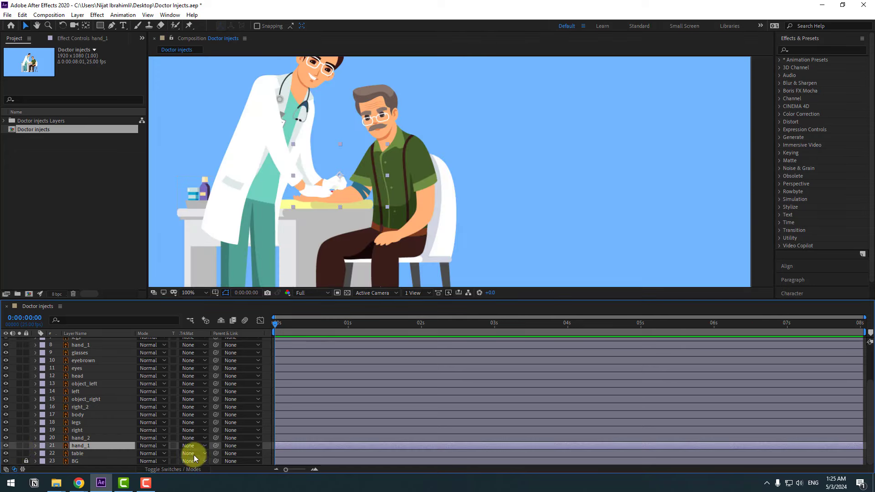
left_click_drag(215, 445, 79, 381)
Isolate the patient's hand_1 layer 21, move its anchor point to the top of the shoulder, and show all layers again.
scroll(70, 405, "down", 1)
left_click(19, 445)
left_click(85, 26)
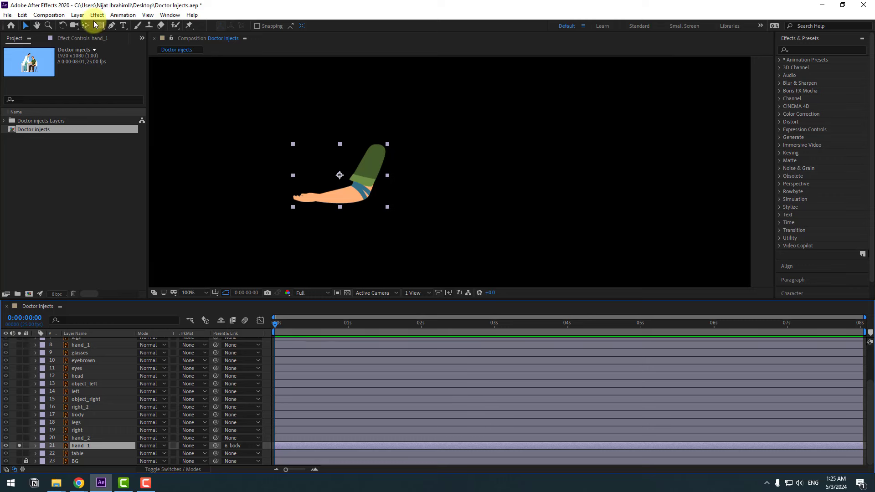
left_click_drag(339, 175, 377, 147)
left_click(26, 26)
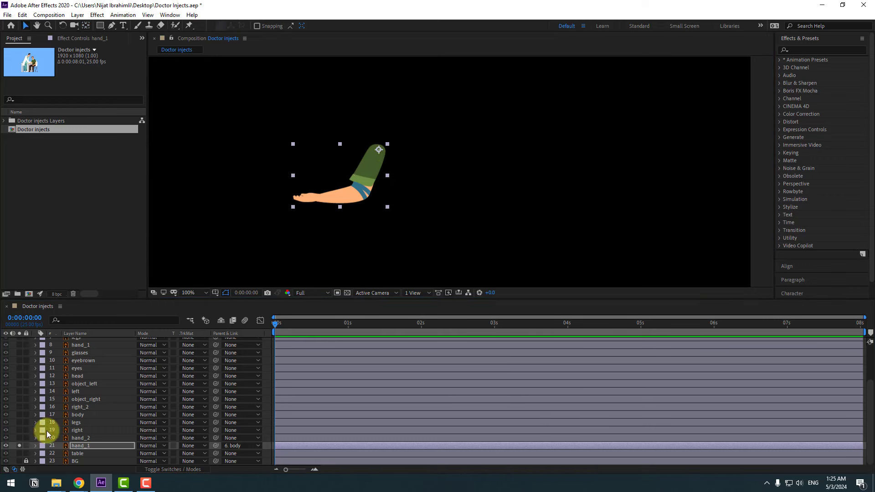
left_click(20, 444)
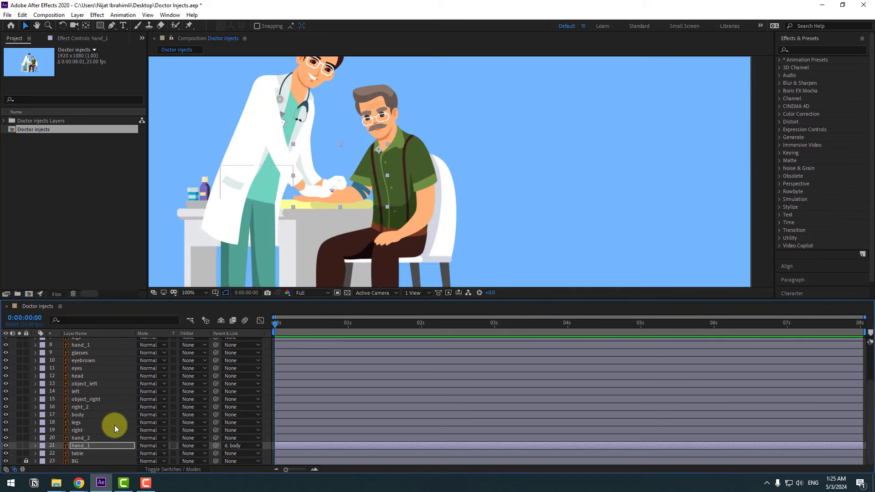
Set a Rotation keyframe on the patient's body layer at 0:00:02:03.
scroll(94, 410, "up", 3)
left_click(82, 382)
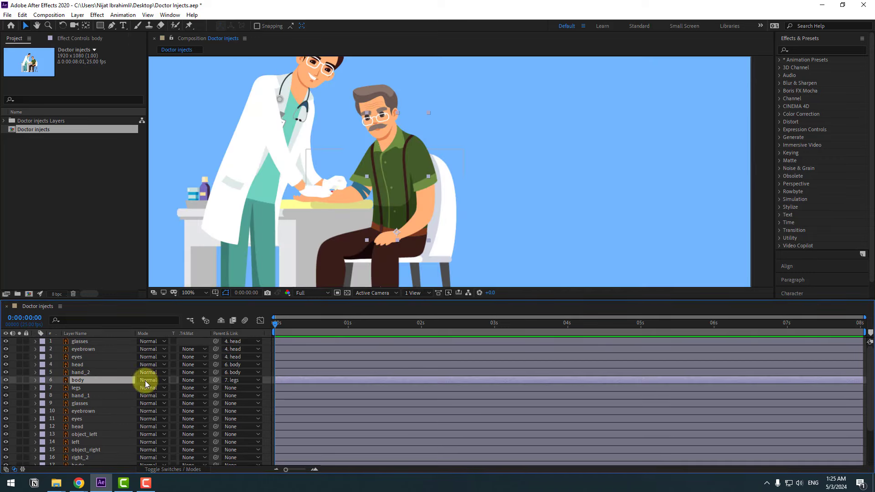
left_click_drag(282, 322, 367, 327)
left_click_drag(432, 334, 428, 331)
key("r")
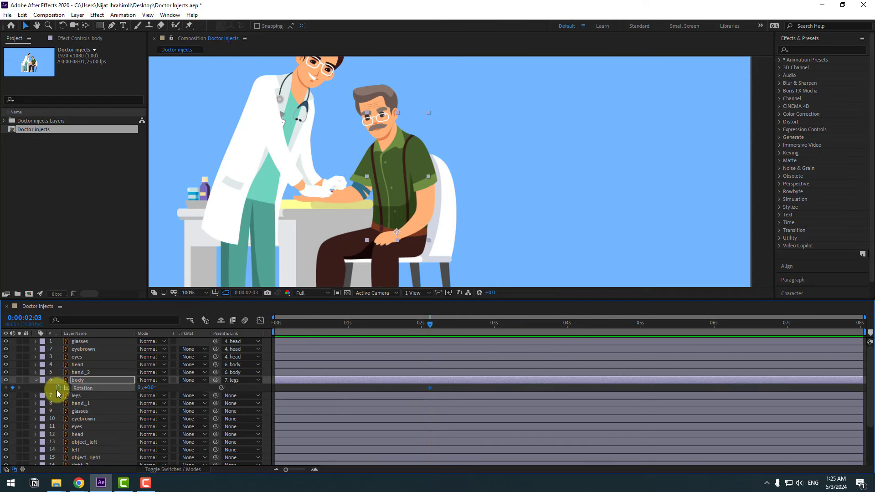
Set the patient's body Rotation to 9° at 0:00:00:00 so he starts leaning back from the doctor.
left_click_drag(409, 330, 379, 329)
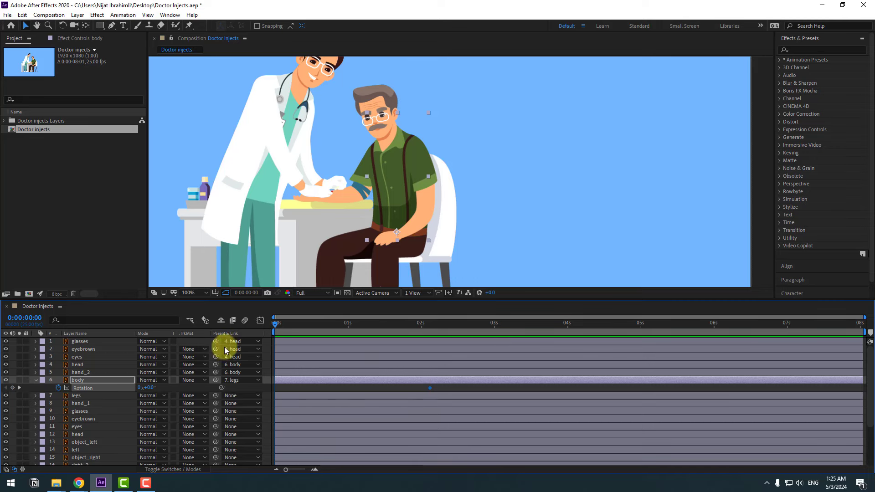
left_click(152, 388)
left_click_drag(151, 389, 155, 388)
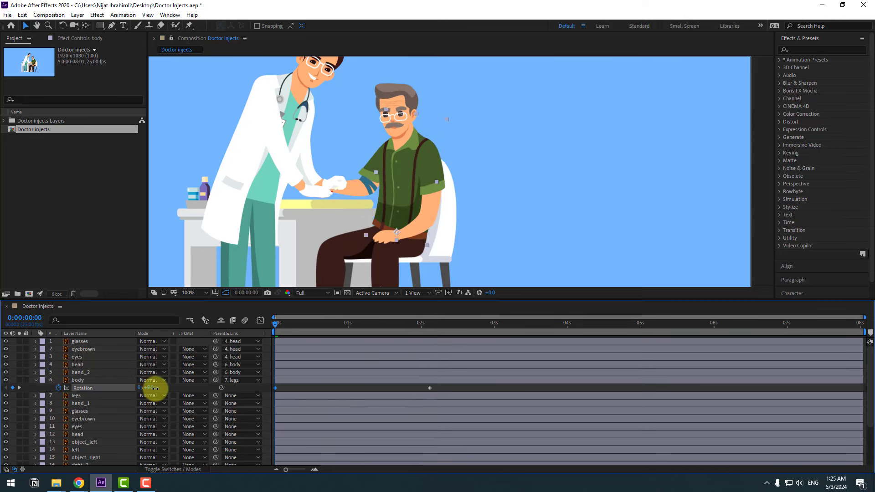
left_click(315, 388)
Set a Rotation keyframe on the patient's hand_1 layer 21 at 0:00:02:03, in line with the body's end keyframe.
scroll(136, 392, "down", 3)
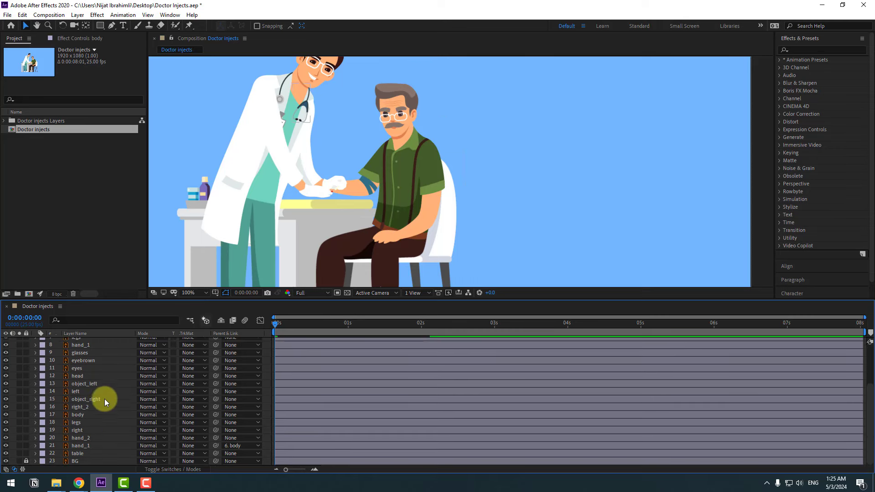
left_click(81, 446)
scroll(358, 386, "up", 3)
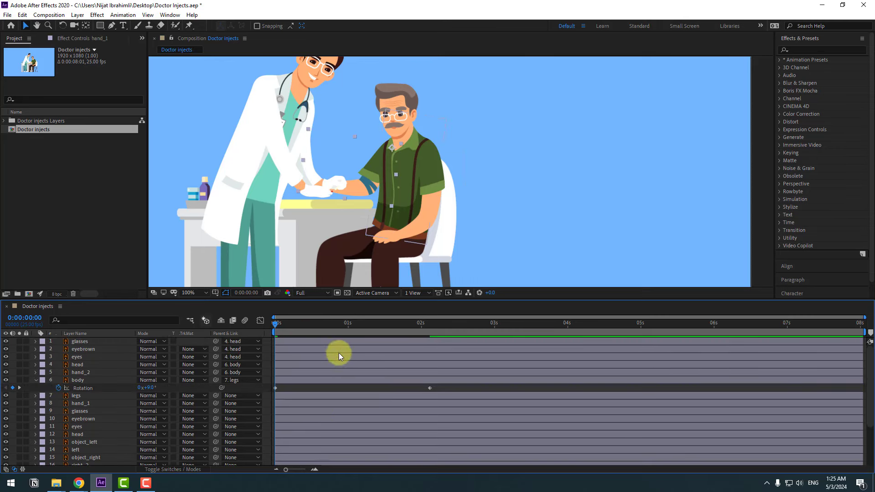
left_click_drag(300, 324, 430, 324)
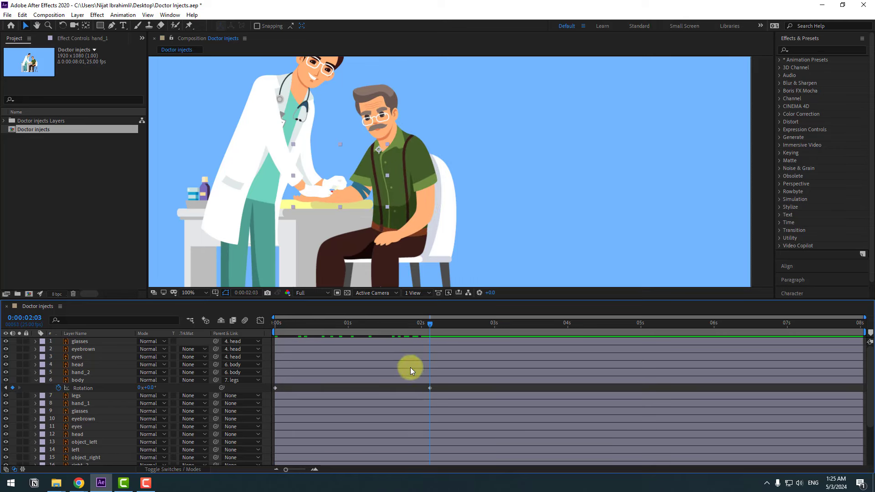
scroll(384, 379, "down", 3)
key("r")
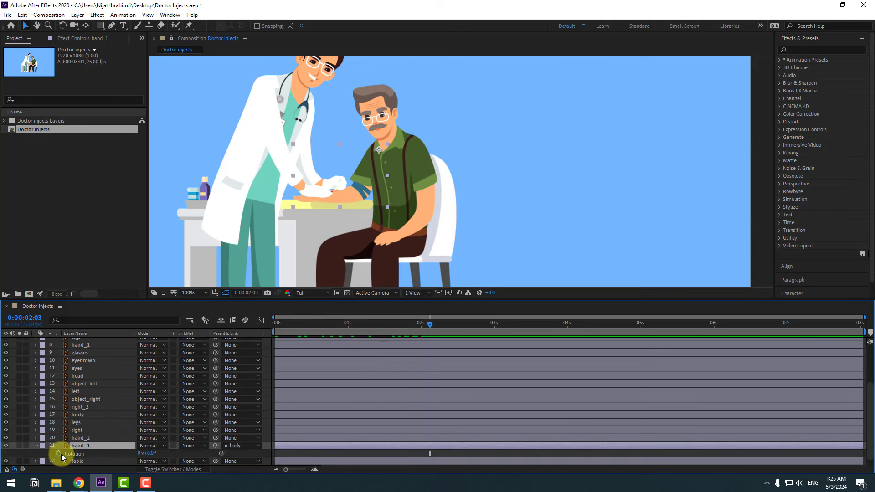
left_click(59, 454)
Set the Rotation of hand_1 layer 21 to -27° at 0:00:00:00 and preview the arm movement.
left_click_drag(403, 325, 274, 327)
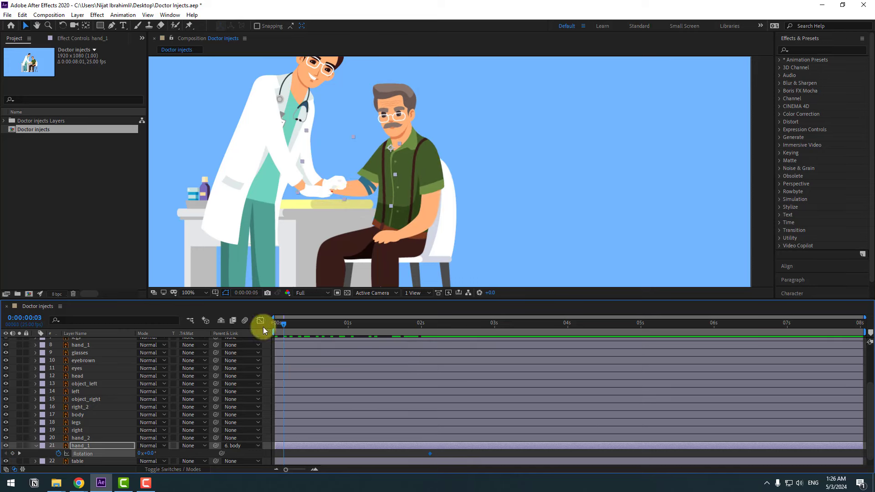
left_click(286, 454)
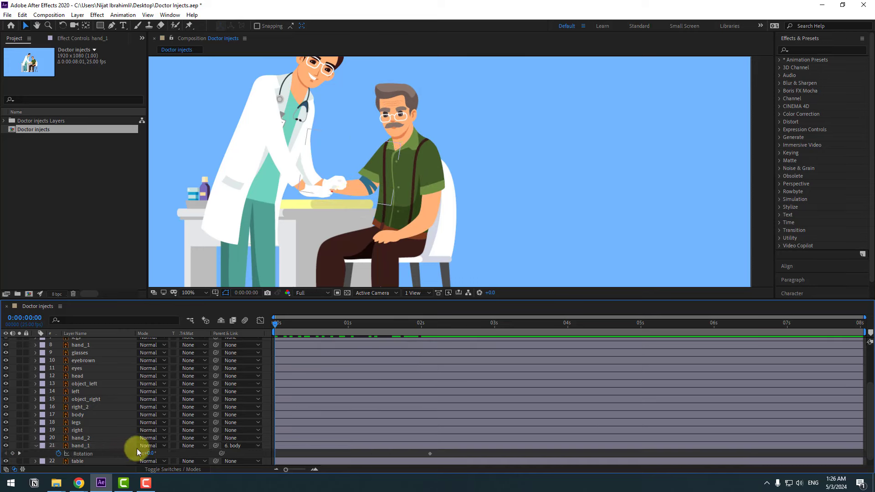
left_click_drag(150, 453, 138, 453)
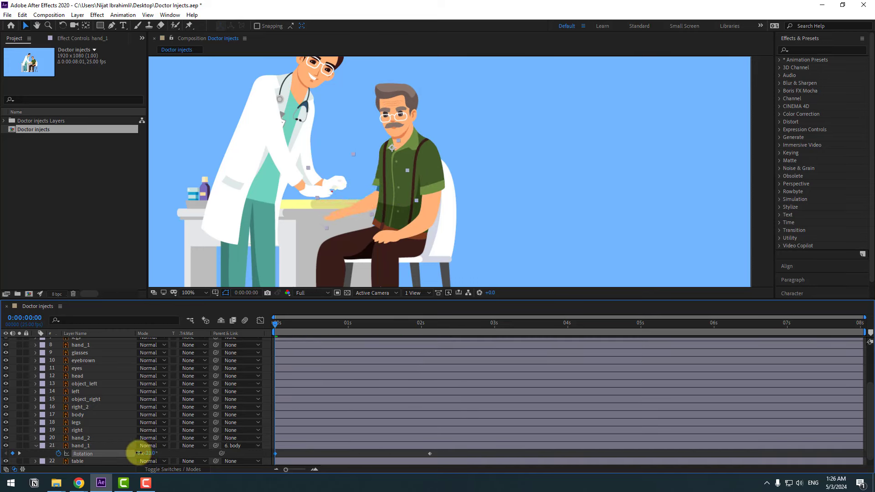
key("space")
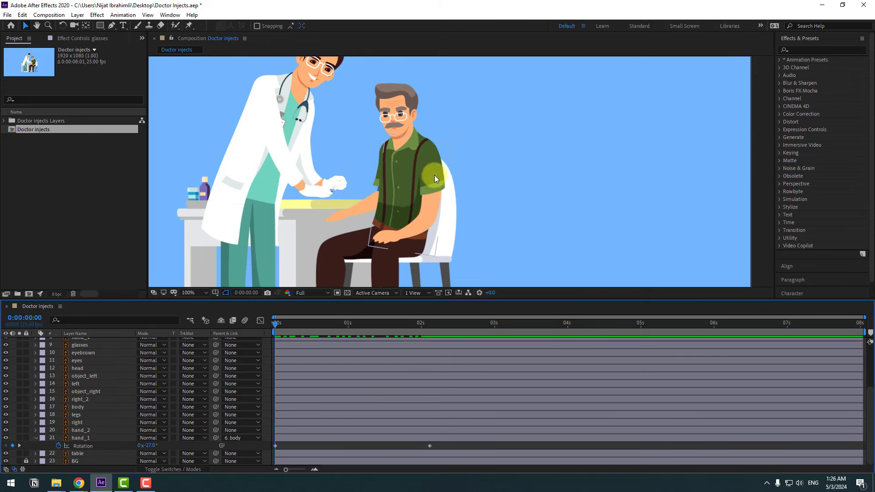
Set a Rotation keyframe on the patient's hand_2 layer 5 at 0:00:02:03.
left_click(434, 176)
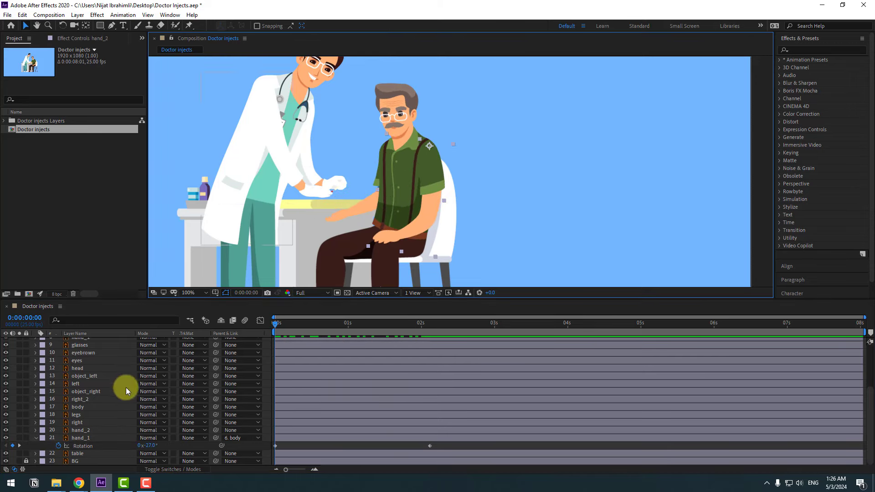
scroll(93, 388, "up", 3)
key("r")
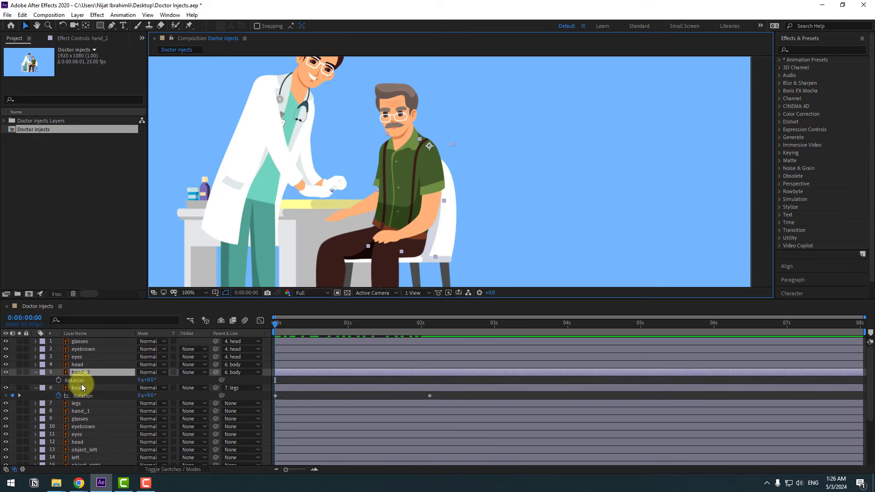
left_click_drag(357, 323, 434, 331)
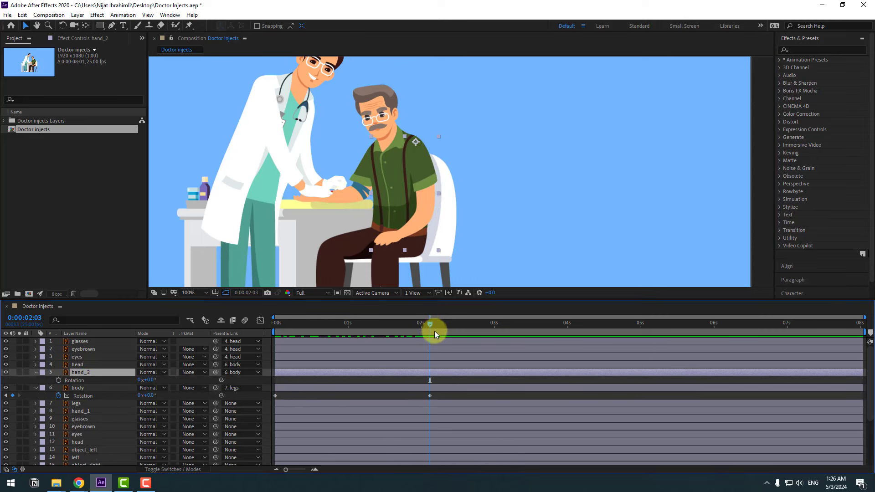
left_click(59, 381)
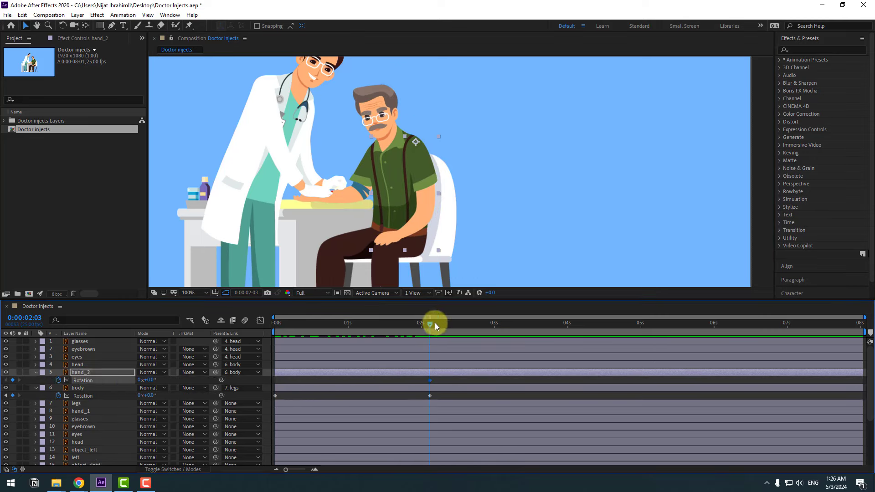
Set the Rotation of hand_2 layer 5 to -21° at 0:00:00:00.
left_click_drag(421, 326, 209, 348)
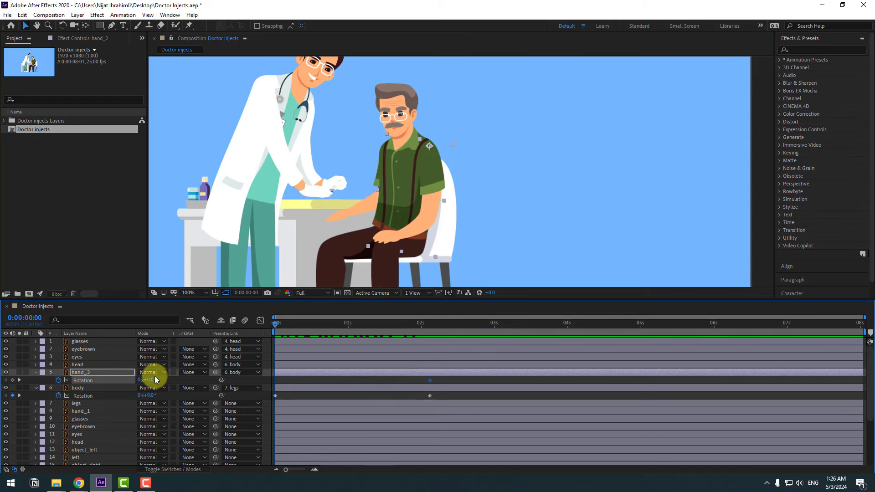
left_click_drag(153, 379, 141, 378)
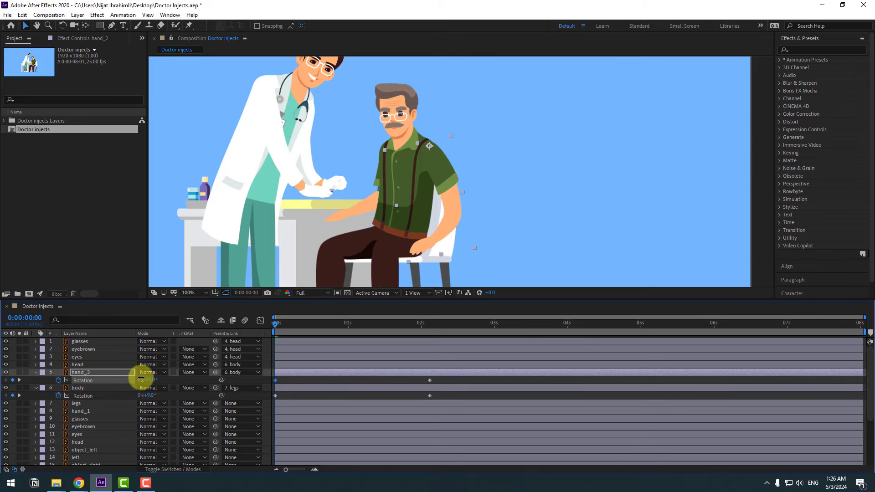
mouse_move(278, 327)
left_mouse_down()
mouse_move(406, 327)
mouse_move(275, 326)
left_mouse_up()
Apply Easy Ease to both hand_2 Rotation keyframes and delay the pair by about five frames.
left_click_drag(439, 379, 272, 381)
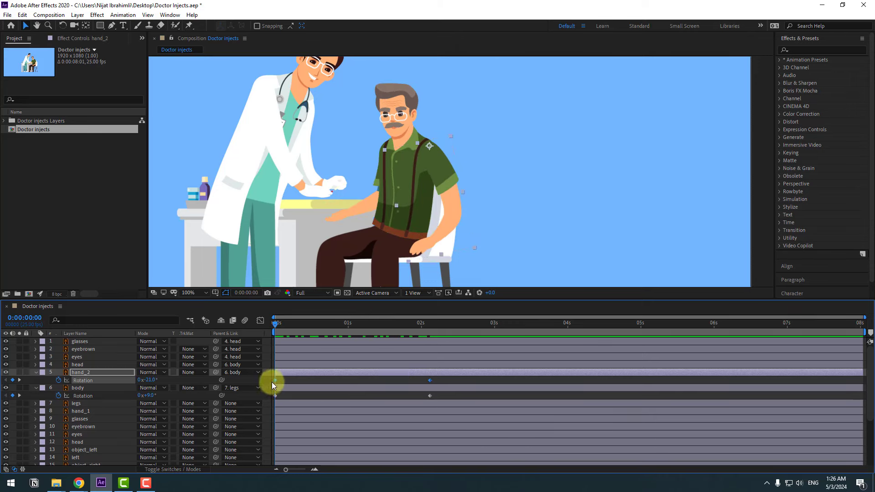
right_click(274, 380)
mouse_move(373, 371)
left_click(407, 401)
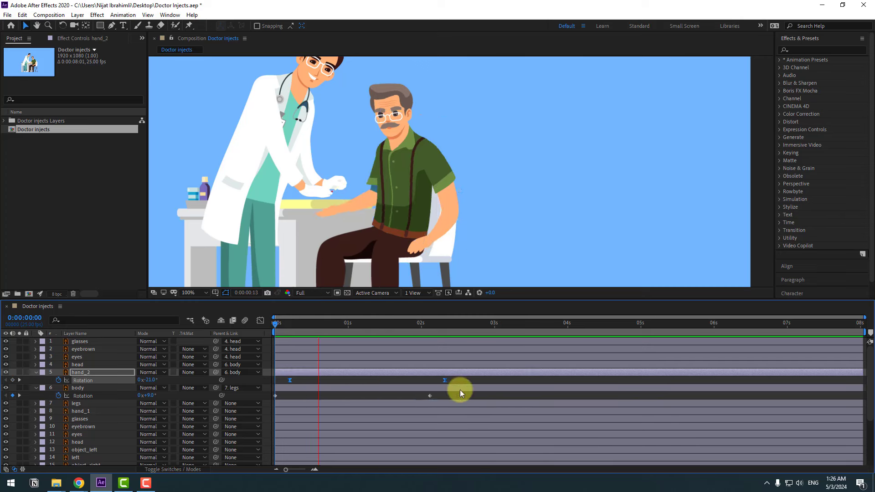
Apply Easy Ease to both Rotation keyframes of the patient's body layer.
left_click_drag(447, 394, 275, 398)
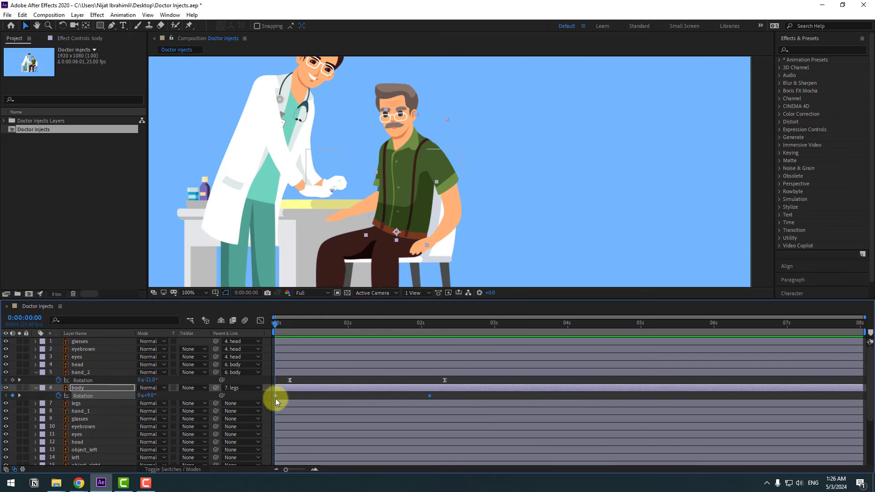
right_click(275, 398)
mouse_move(341, 390)
left_click(421, 421)
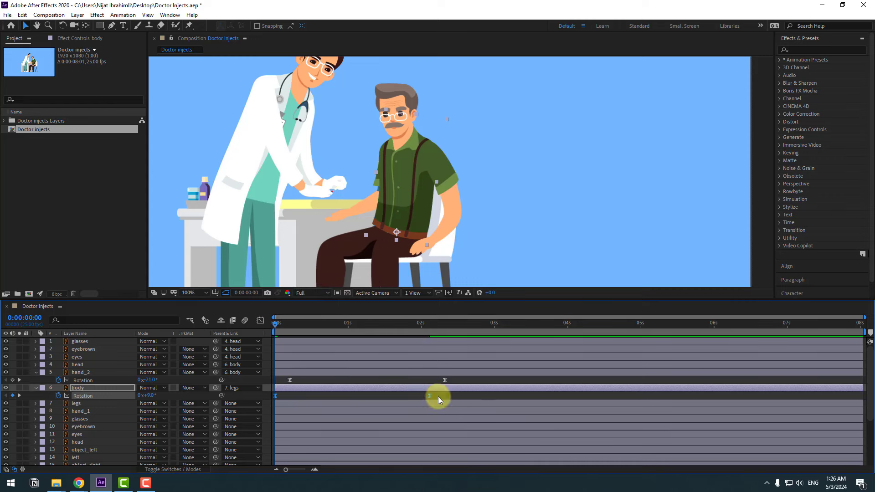
left_click(439, 395)
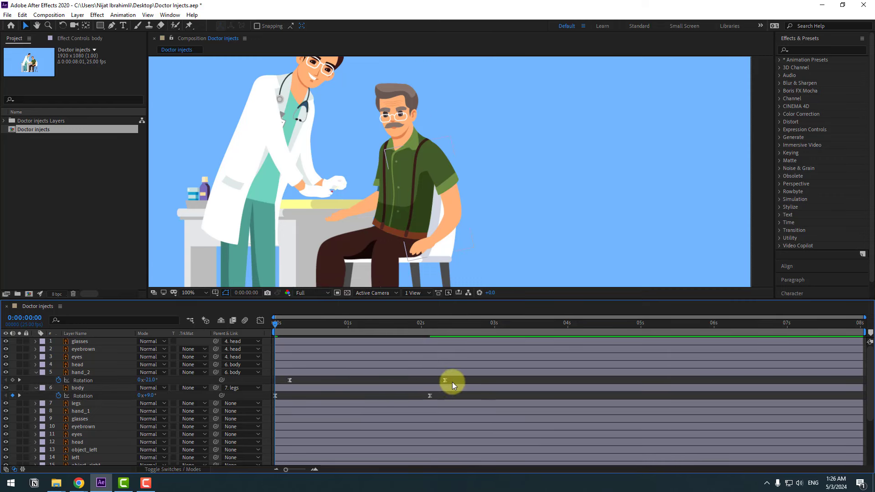
Apply Easy Ease to both Rotation keyframes of the patient's hand_1 layer 21.
left_click_drag(452, 382, 428, 398)
scroll(410, 410, "down", 3)
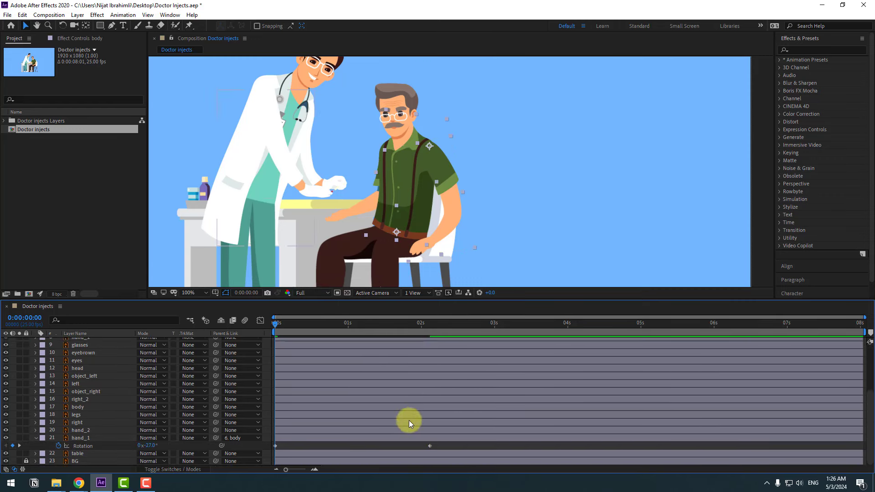
left_click_drag(439, 448, 275, 450)
right_click(275, 446)
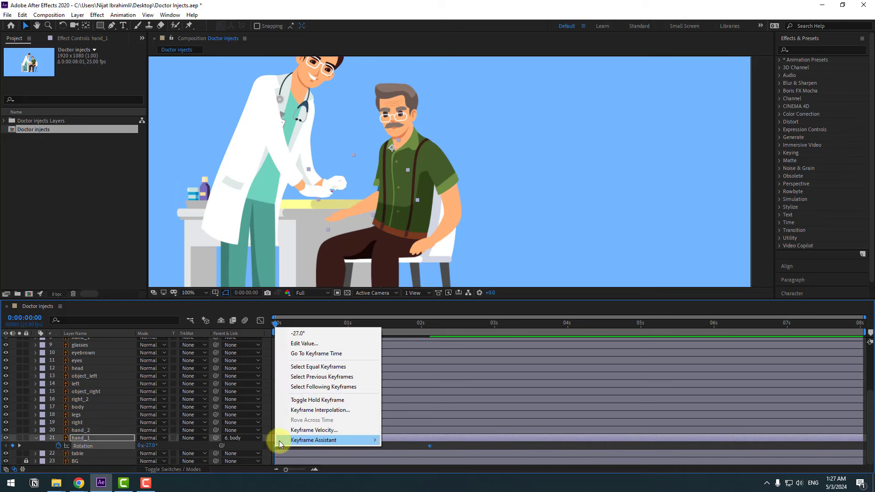
mouse_move(318, 440)
left_click(408, 388)
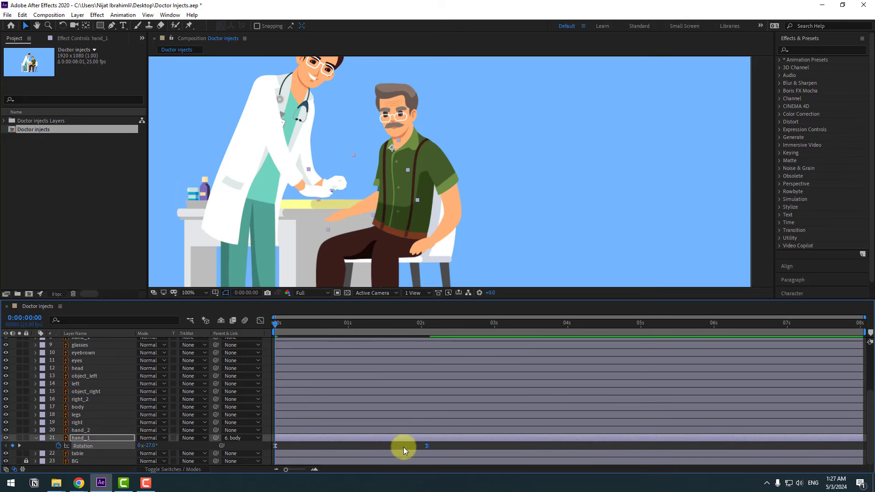
Pull the end Rotation keyframes earlier, hand_1 to about 0:00:01:06, body to 0:00:01:10 and hand_2 to 0:00:01:15, and preview the motion.
key("space")
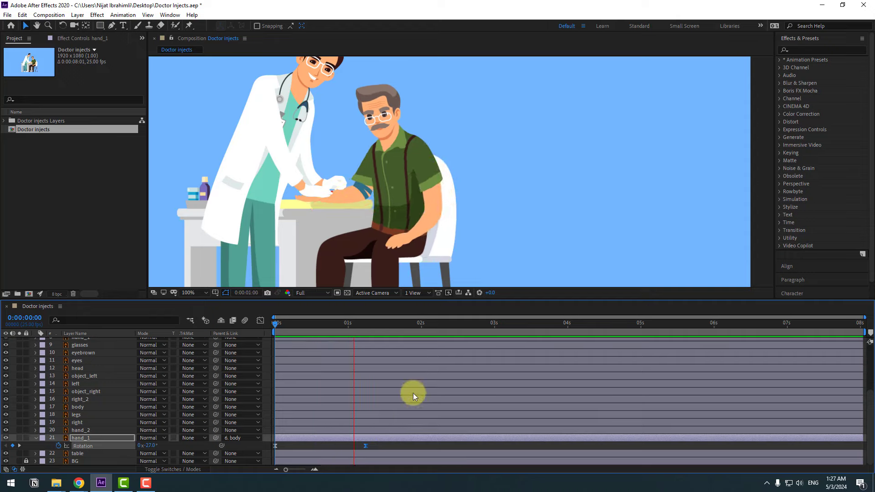
key("space")
scroll(442, 203, "down", 1)
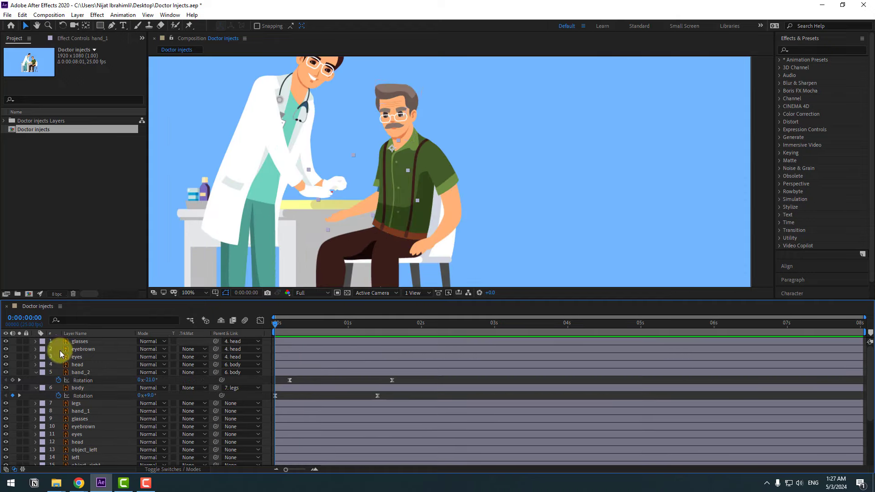
Keyframe the patient's head Rotation at 0° at 0:00:01:15 and 23° at 0:00:00:00.
left_click(79, 366)
key("r")
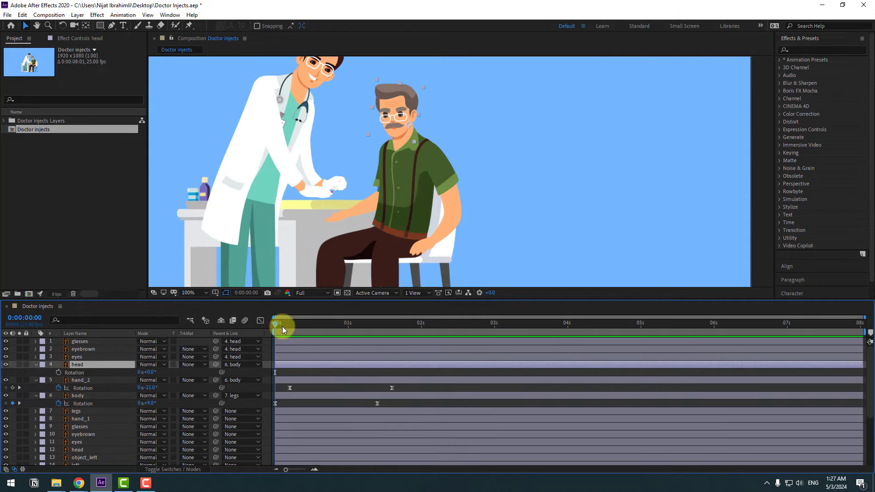
left_click_drag(283, 326, 396, 321)
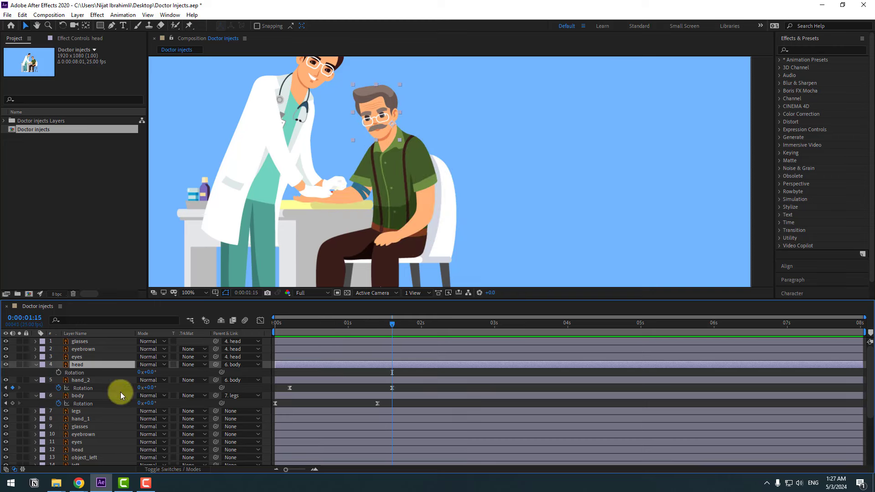
left_click(58, 372)
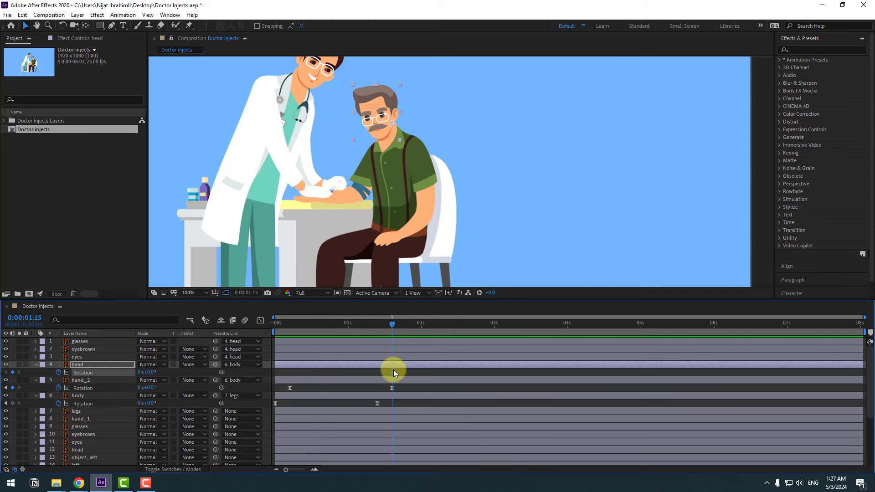
left_click_drag(385, 322, 276, 326)
left_click_drag(146, 373, 157, 372)
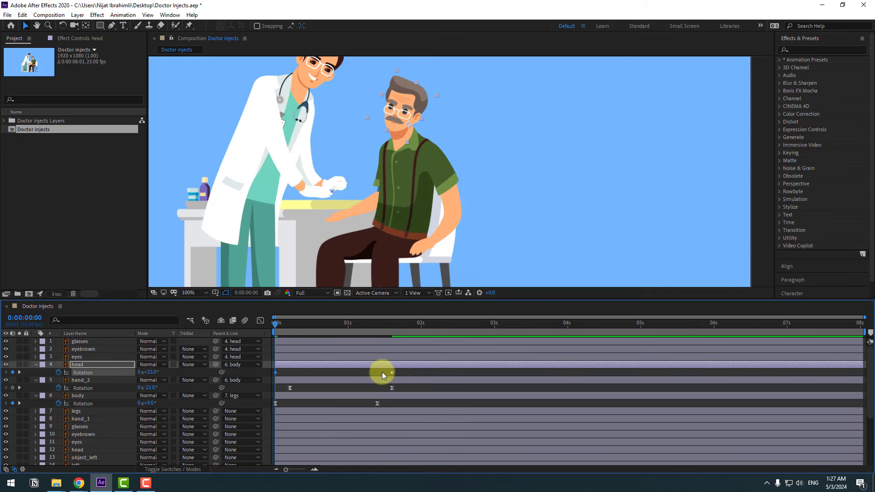
Apply Easy Ease to both head Rotation keyframes and preview the animation.
right_click(275, 372)
mouse_move(346, 367)
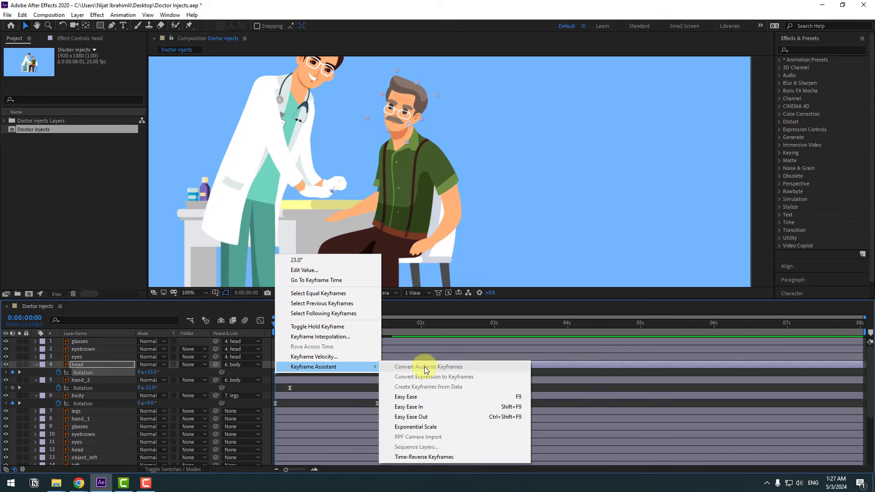
left_click(420, 399)
key("space")
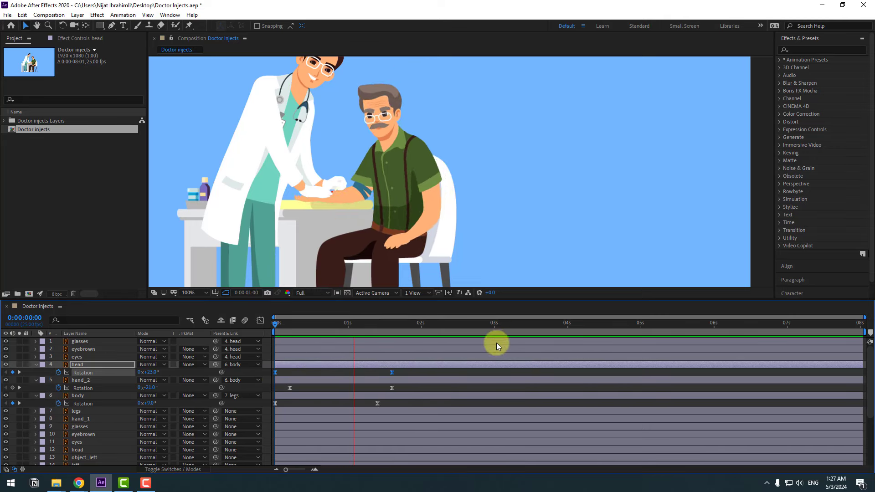
key("space")
Move the head Rotation keyframes to 0:00:00:07 and about 0:00:00:20, and place the current time at the first one.
left_click(395, 373)
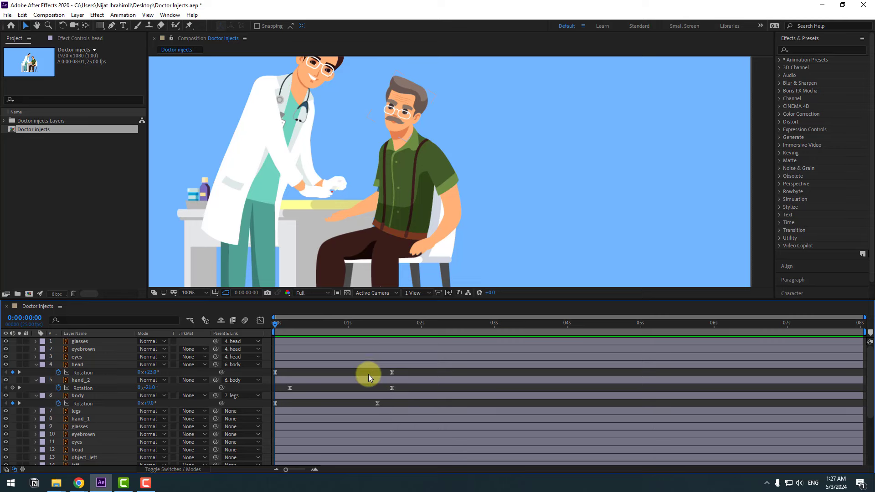
left_click_drag(392, 372, 305, 380)
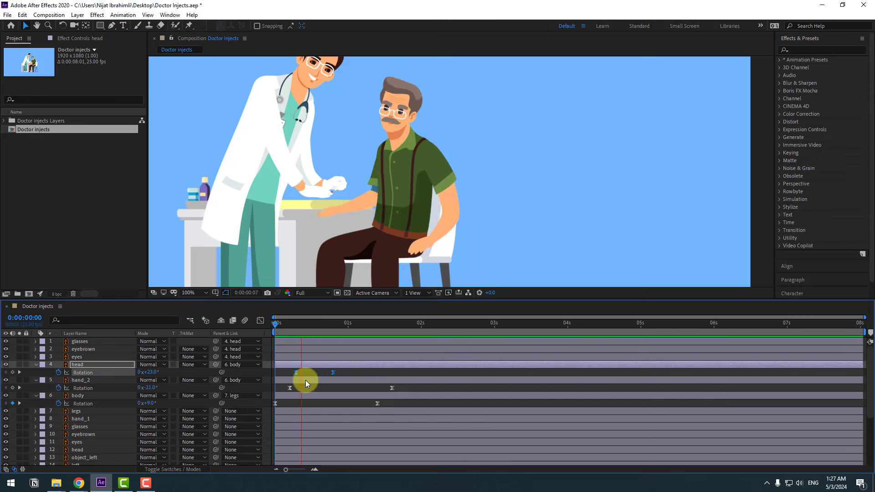
left_click_drag(287, 323, 295, 324)
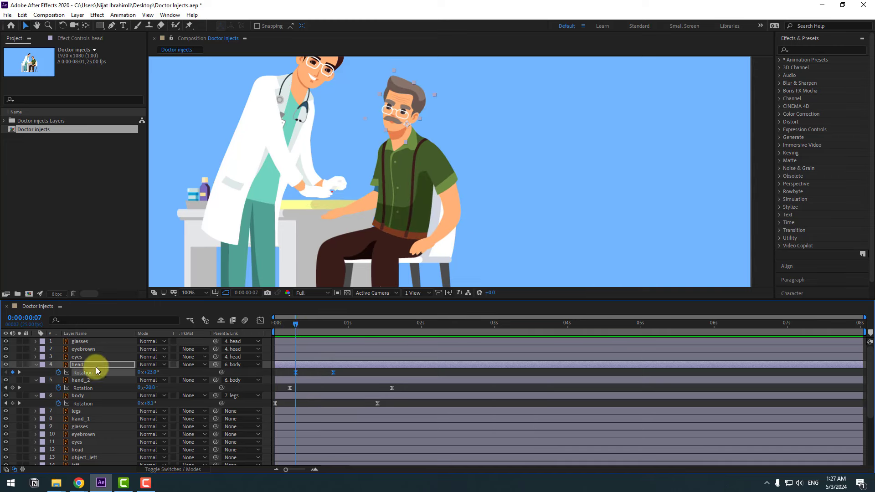
Keyframe the patient's head Position at 55.4, 24.2 at 0:00:00:07, 56.0, 29.1 at 0:00:00:13, and the starting value again at 0:00:00:20.
key("Return")
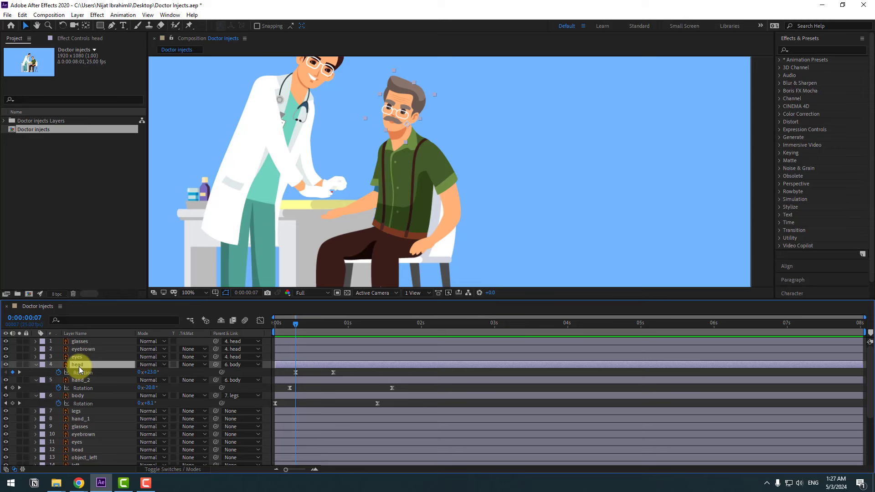
key("alt+shift+p")
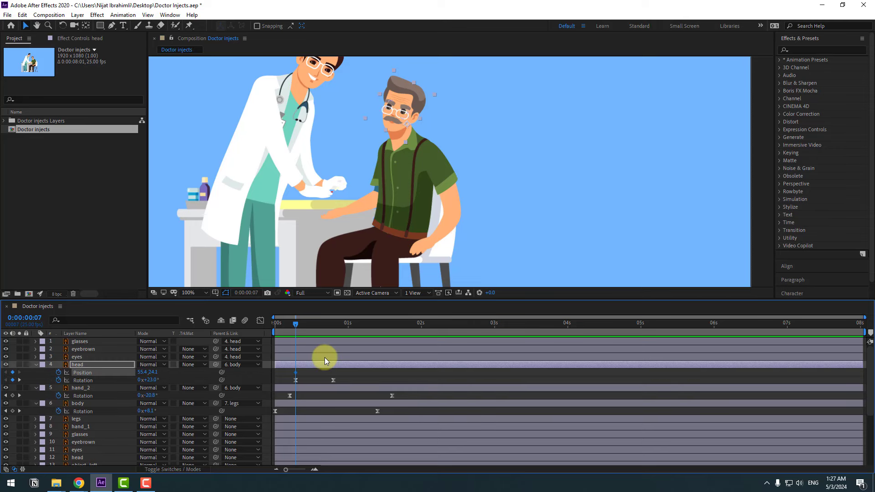
left_click_drag(298, 326, 312, 322)
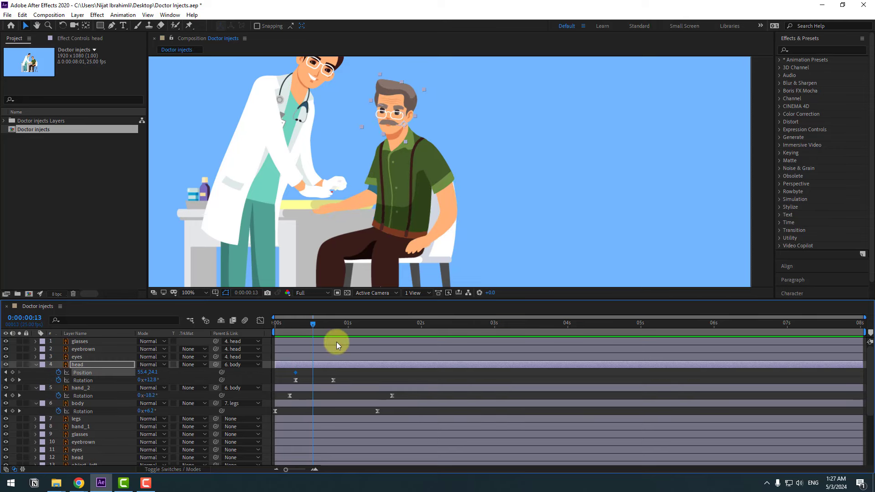
key("Down")
key("Down")
key("Down")
key("Down")
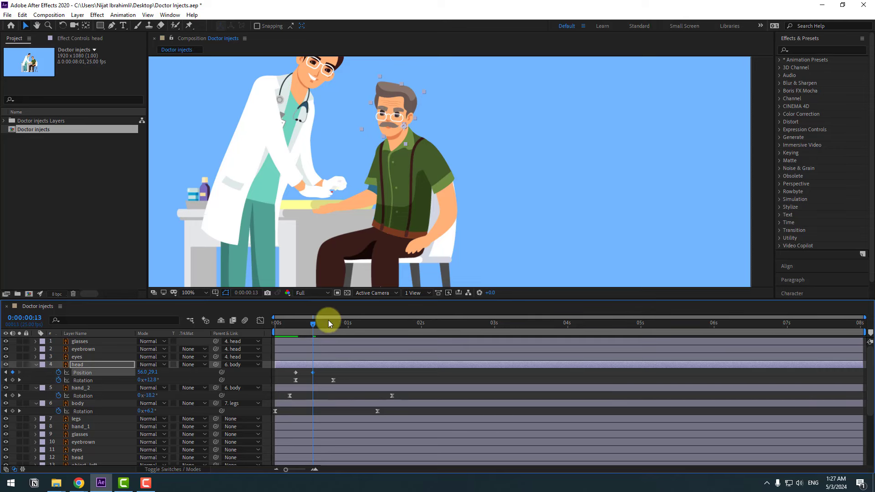
left_click_drag(328, 320, 335, 324)
left_click(296, 372)
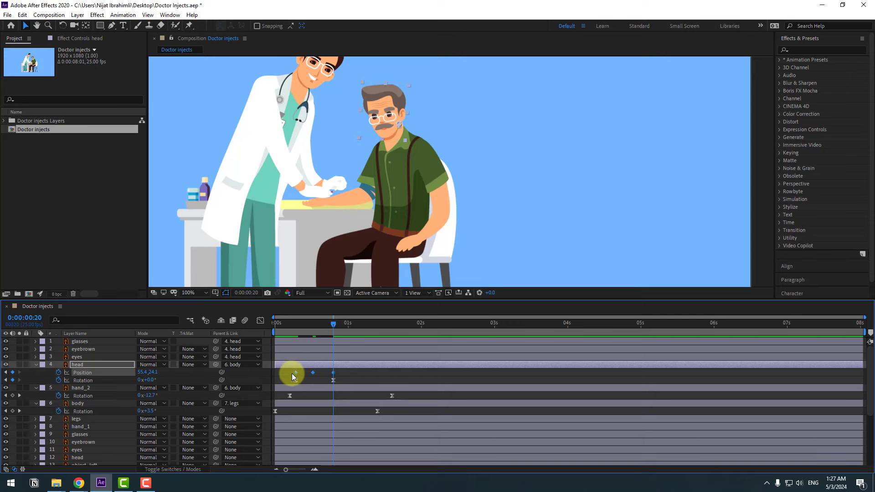
Apply Easy Ease to the three head Position keyframes and preview the animation.
right_click(292, 373)
left_click(391, 364)
left_click(420, 393)
key("space")
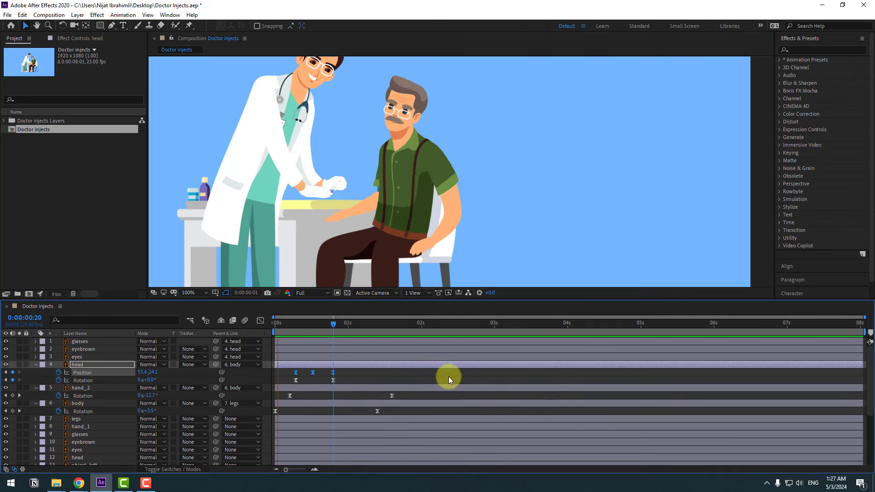
key("space")
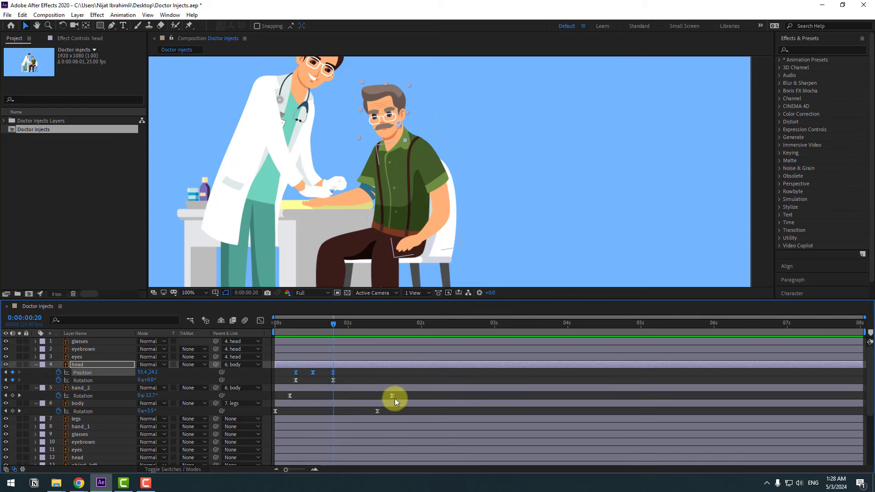
Retime the Rotation keyframes of hand_2 to about 0:00:00:15 and 0:00:01:04, and of body to 0:00:00:09 and 0:00:00:21, and preview.
left_click(393, 395)
left_click(376, 411, "shift")
left_click_drag(373, 412, 345, 410)
left_click(365, 411)
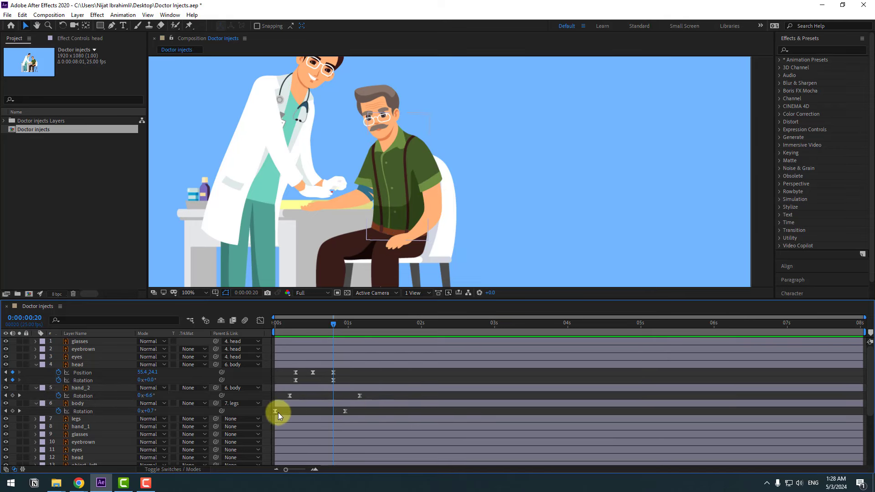
left_click_drag(274, 412, 300, 412)
key("space")
key("space")
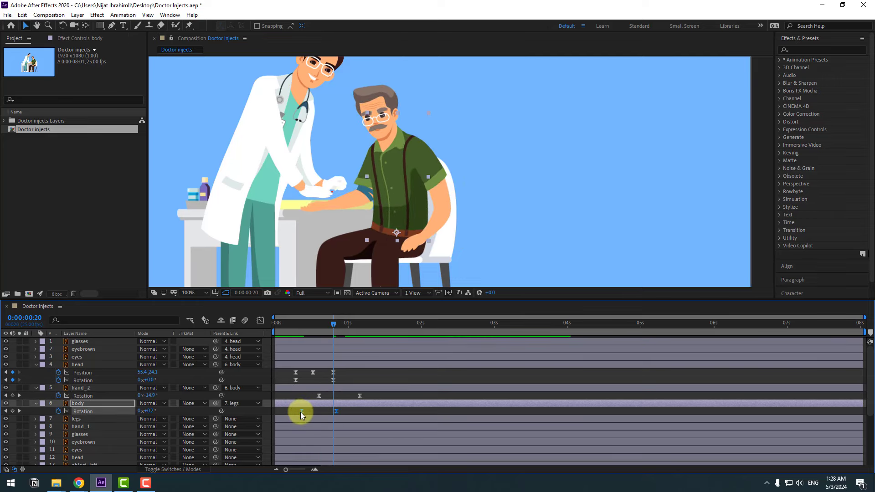
left_click(358, 410)
Keyframe the body Position at 198.2, 181.5 at 0:00:00:09, 198.2, 186.5 at 0:00:00:16, and the first value again at 0:00:00:21.
left_click_drag(319, 322, 301, 324)
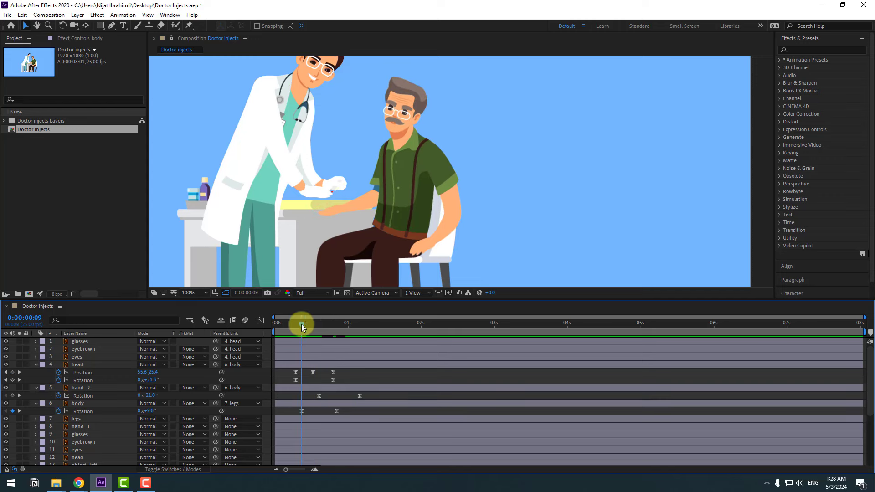
left_click(81, 404)
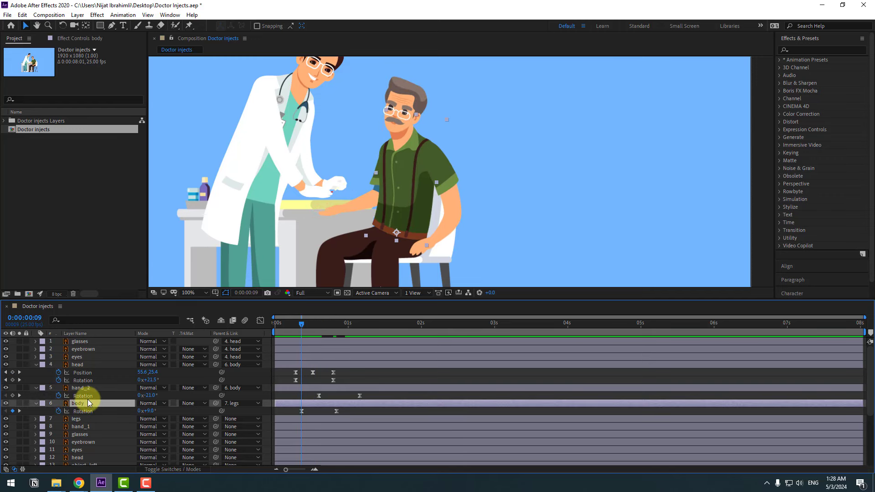
key("alt+shift+p")
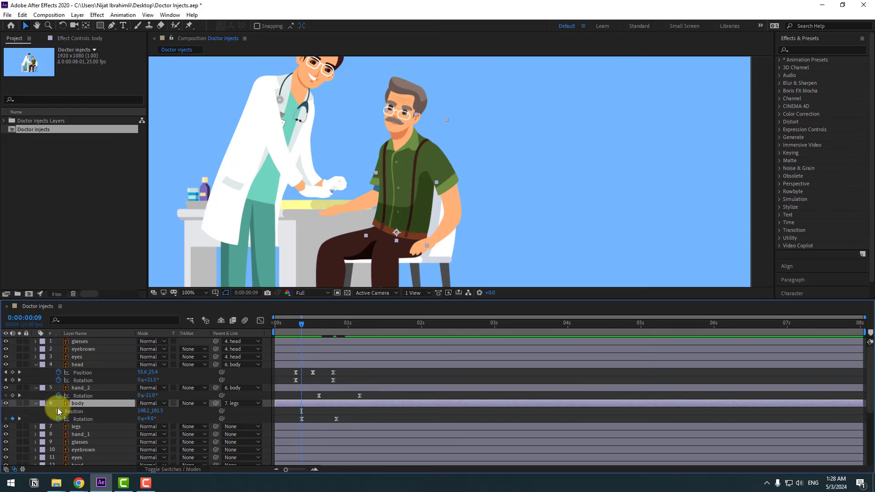
left_click_drag(301, 321, 321, 323)
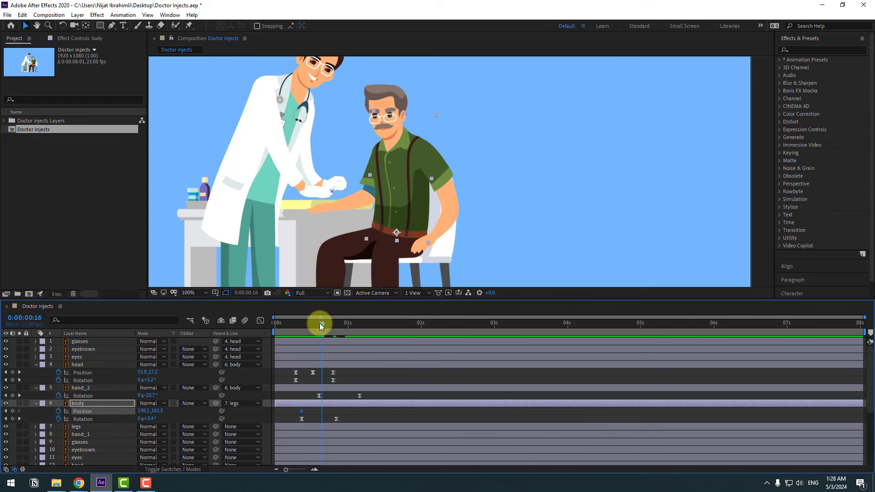
key("Down")
key("Down")
key("Down")
key("Down")
key("Down")
left_click_drag(322, 324, 340, 325)
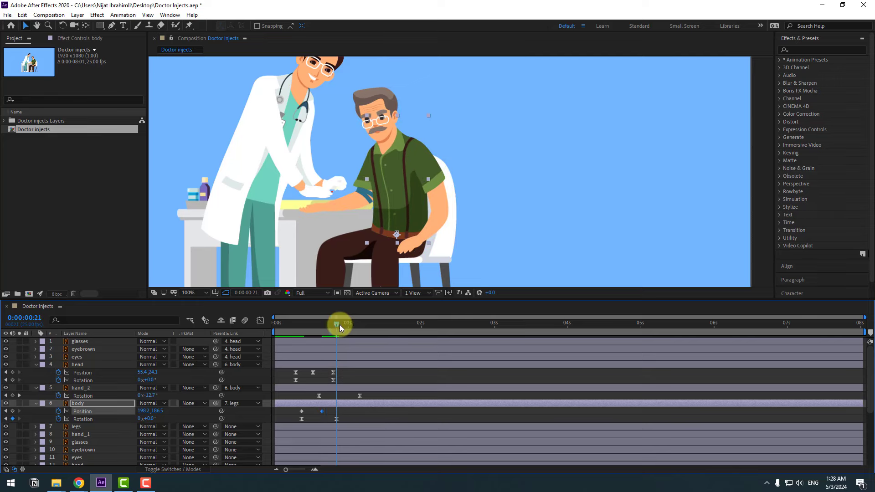
mouse_move(309, 413)
left_mouse_down()
mouse_move(290, 407)
mouse_move(302, 411)
left_mouse_up()
key("ctrl+c")
key("ctrl+v")
Apply Easy Ease to the body Position keyframes, shift the middle one to about 0:00:00:15, and preview the animation.
right_click(302, 411)
mouse_move(355, 404)
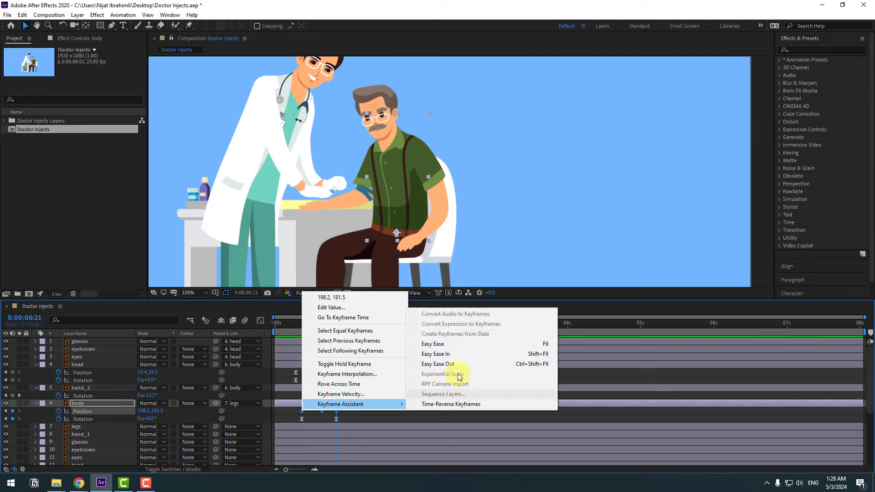
left_click(443, 345)
left_click(357, 417)
left_click(318, 411)
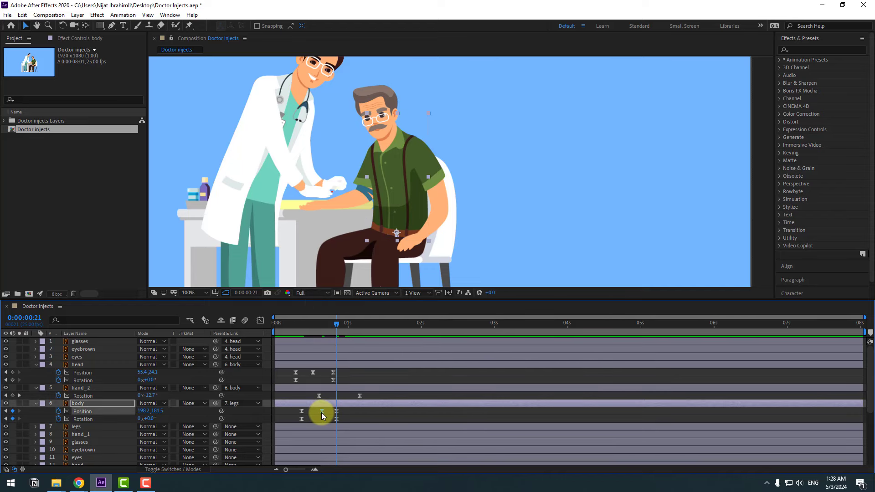
left_click(357, 412)
key("space")
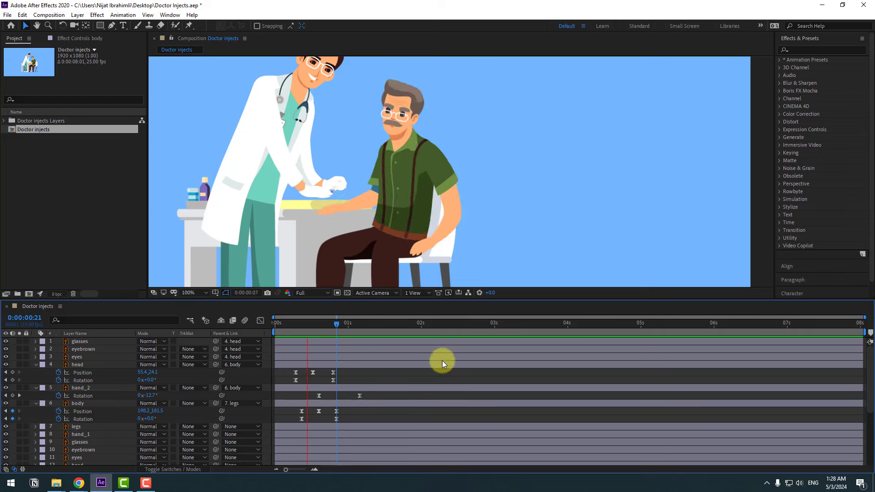
Add a Scale keyframe of 100% to the patient's eyes layer at 0:00:00:05.
left_click(72, 357)
left_click_drag(305, 326, 283, 326)
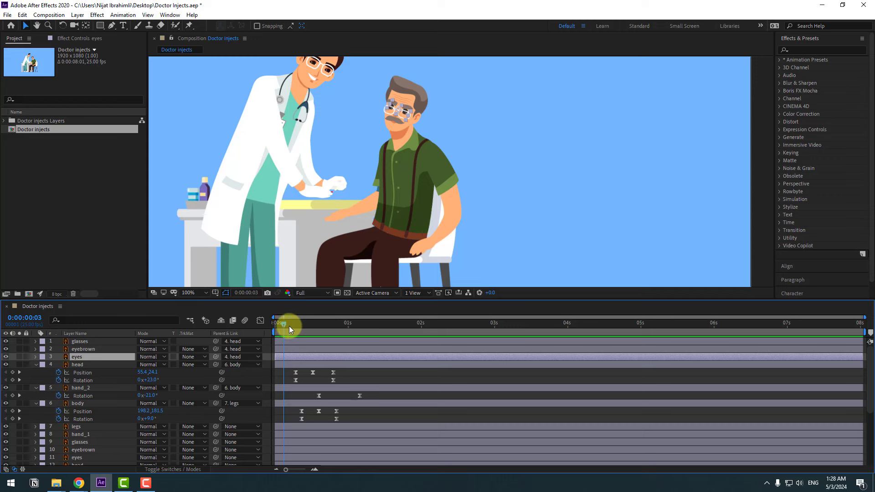
left_click(289, 326)
key("s")
left_click(59, 364)
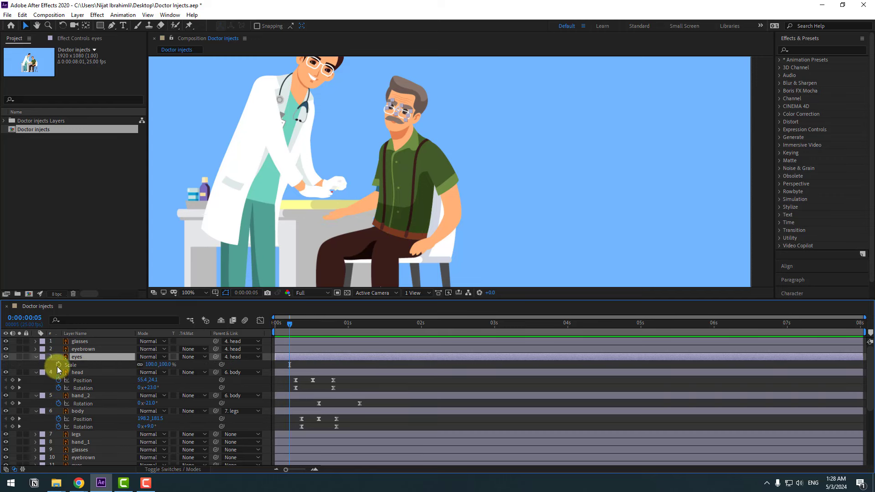
left_click(136, 365)
Close the patient's eyes at 0:00:00:08 by setting the vertical Scale to 5% independently of the horizontal value.
scroll(424, 205, "down", 2)
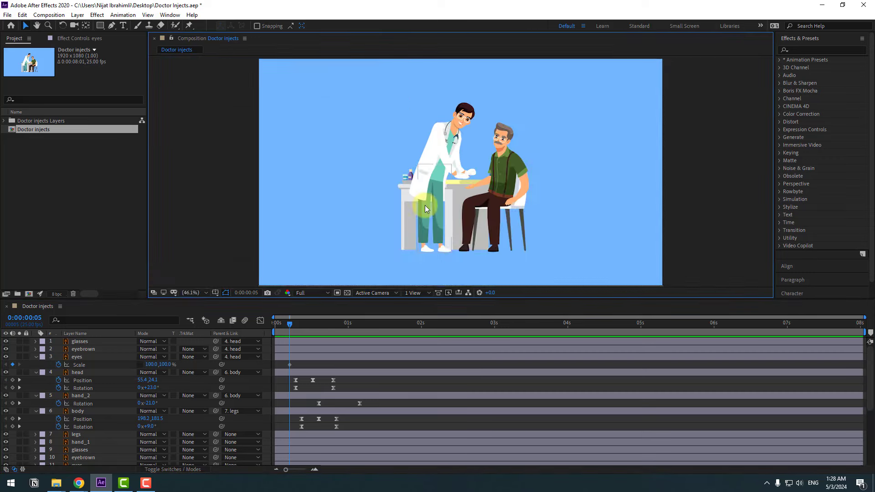
scroll(432, 193, "up", 7)
left_click_drag(286, 234, 482, 215)
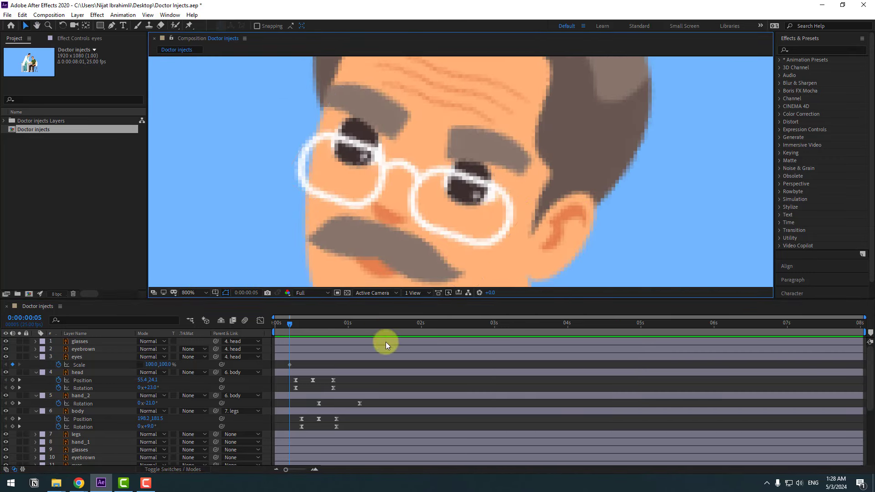
key("Page_Down")
key("Page_Down")
key("Page_Down")
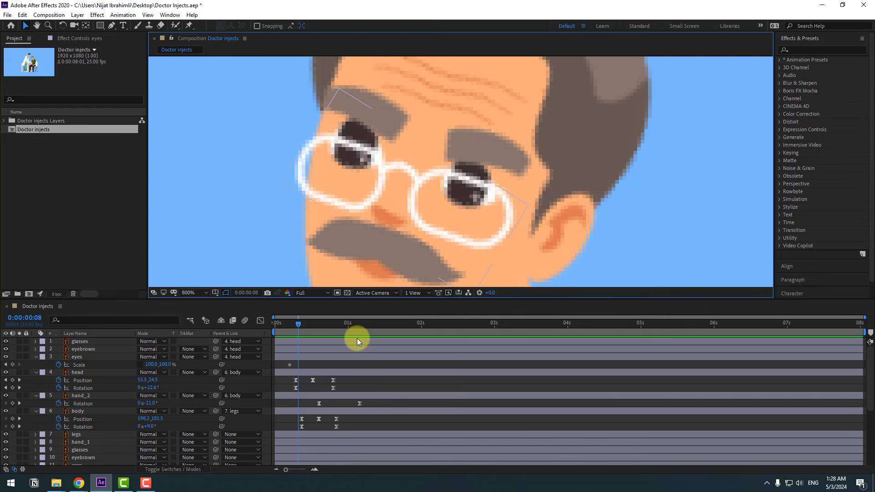
key("Page_Down")
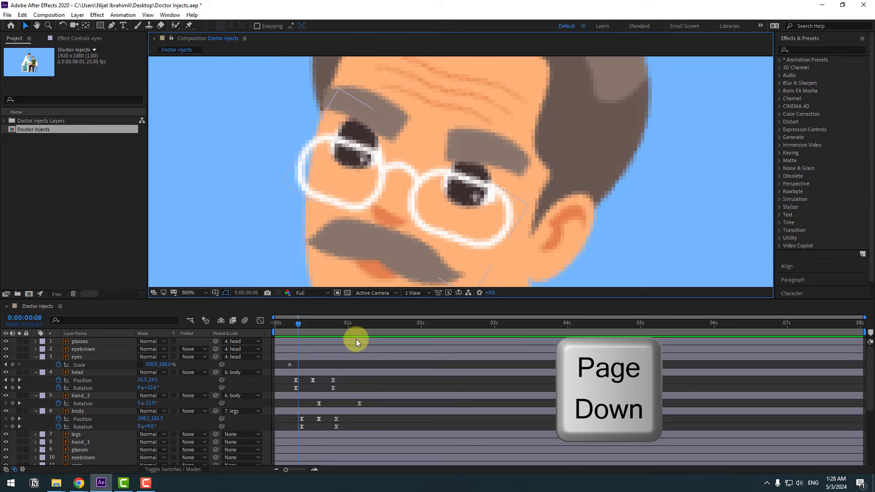
left_click(166, 364)
type("5")
key("Return")
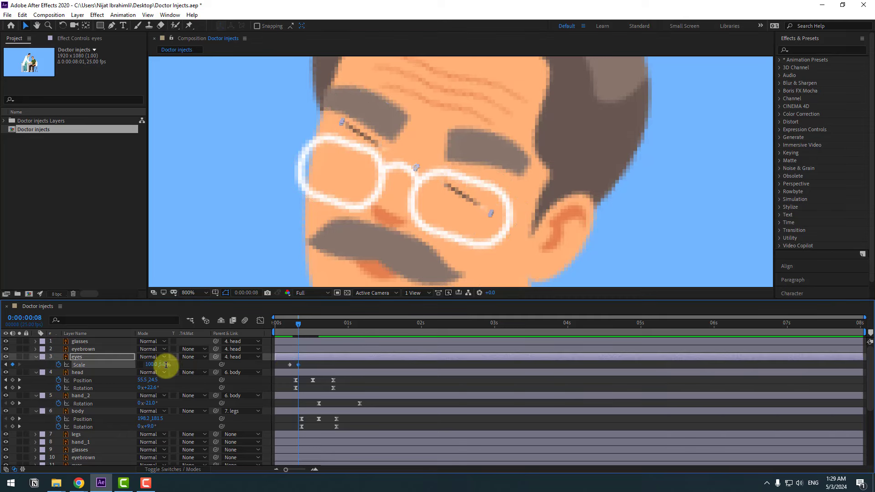
Reopen the patient's eyes at 0:00:00:11 by setting the vertical Scale back to 100%.
key("Page_Down")
key("Page_Down")
key("Page_Down")
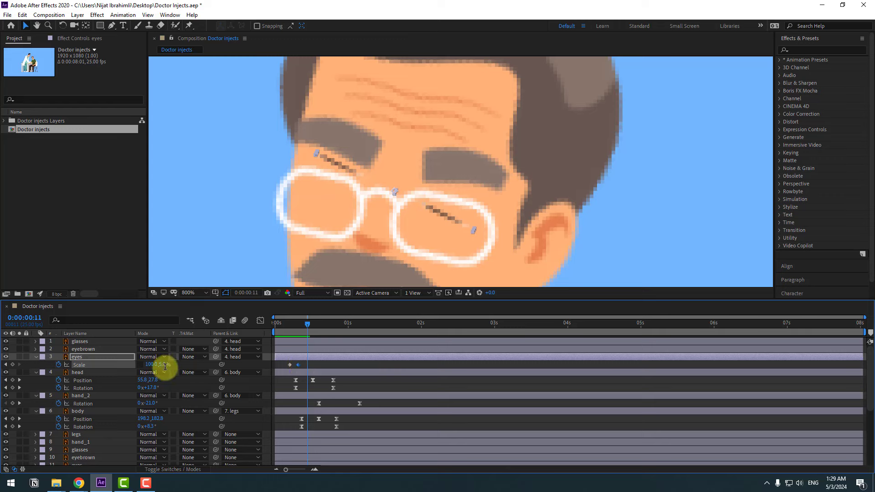
type("100")
key("Return")
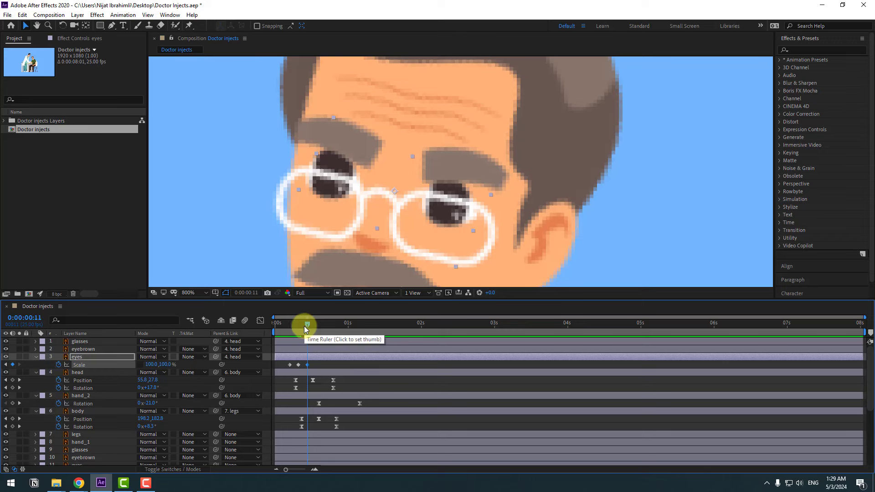
Keyframe the patient's eyes Rotation at 0° at 0:00:00:05, about -8° at 0:00:00:08, and 0° at 0:00:00:11.
left_click_drag(304, 327, 290, 326)
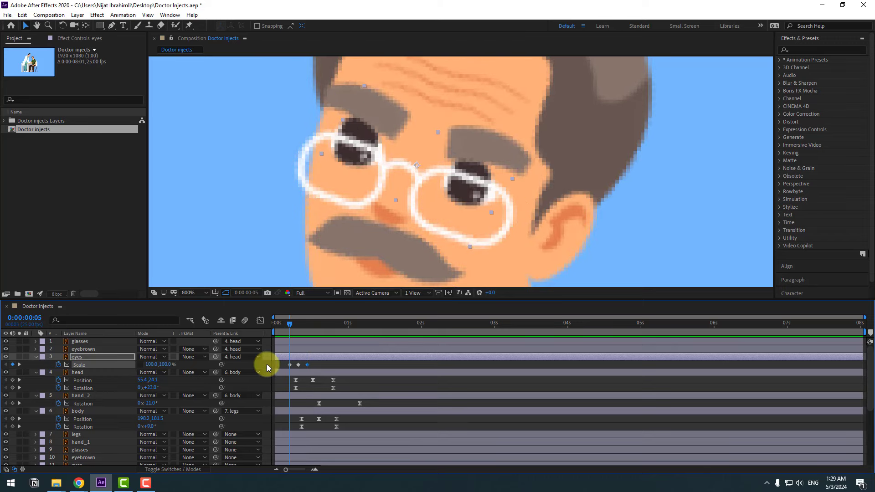
key("shift+r")
left_click(59, 372)
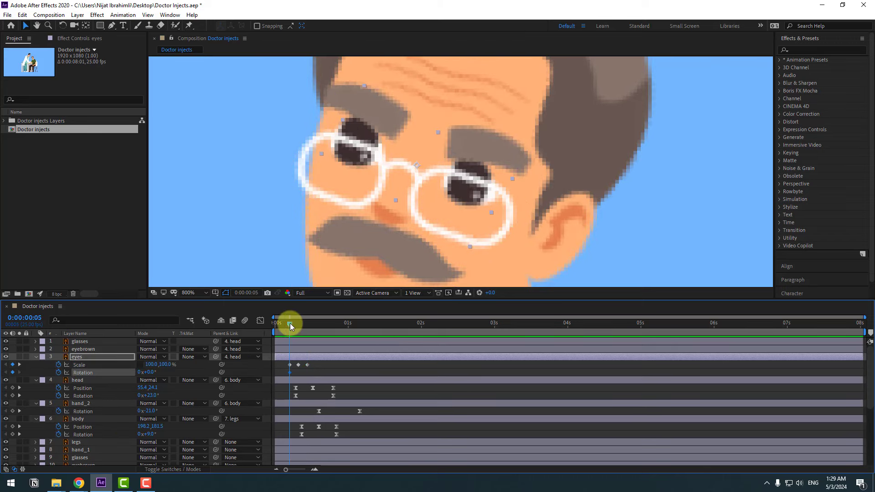
left_click_drag(290, 323, 298, 326)
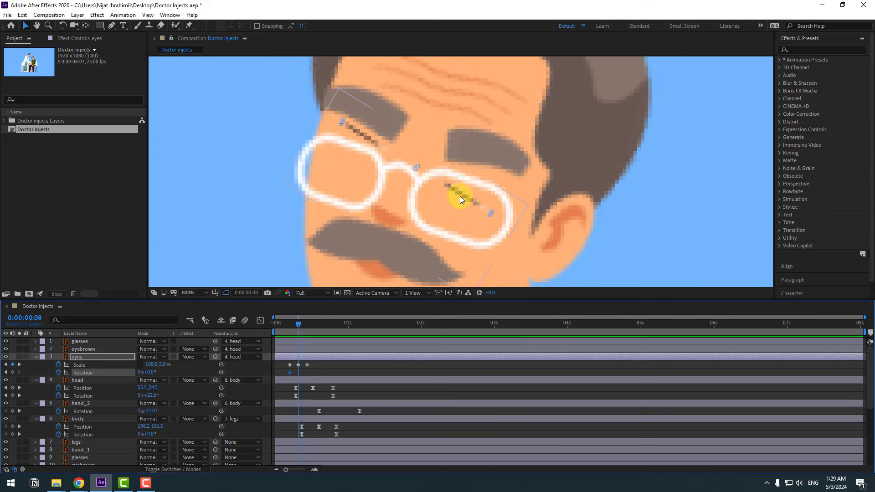
left_click_drag(146, 372, 146, 369)
left_click_drag(294, 326, 308, 328)
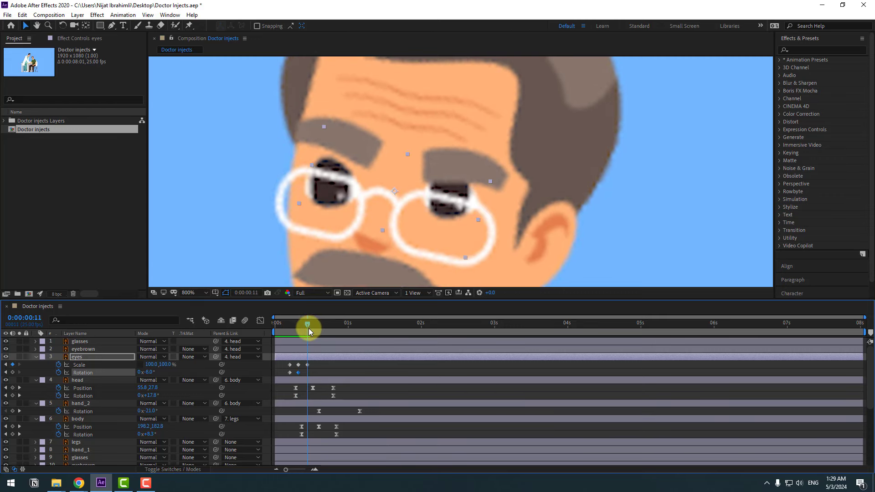
key("ctrl+c")
key("ctrl+v")
Apply Easy Ease to all Scale and Rotation keyframes of the patient's eyes and preview the blink on the full figure.
left_click_drag(315, 364, 283, 375)
right_click(289, 373)
mouse_move(346, 366)
left_click(362, 397)
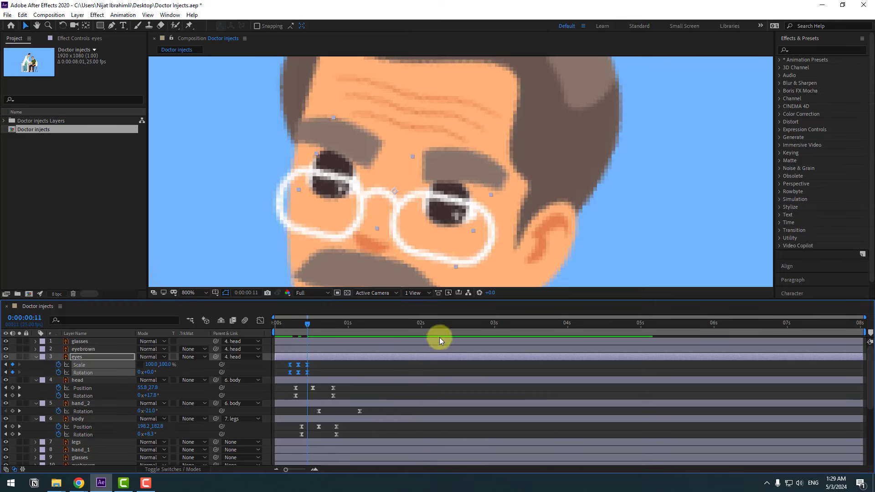
scroll(487, 222, "down", 8)
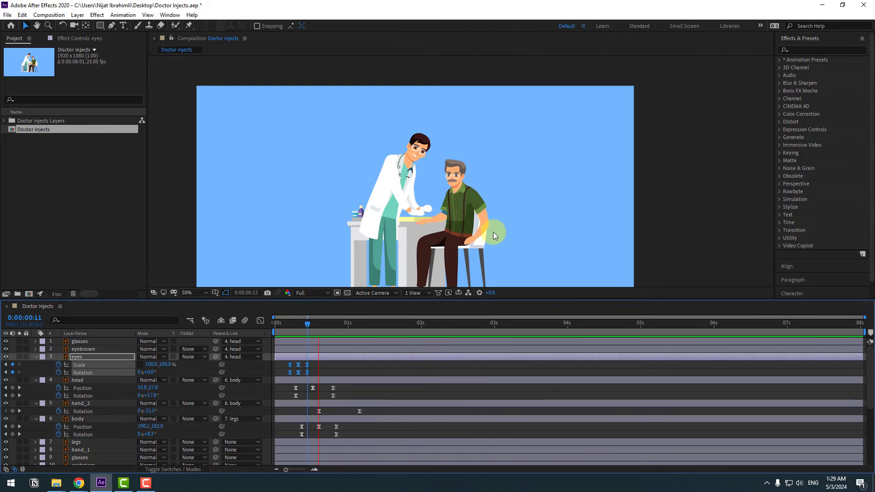
Repeat the patient's blink by pasting the eyes' Scale and Rotation keyframes six times between 0:00:01:03 and 0:00:07:06.
scroll(495, 236, "up", 2)
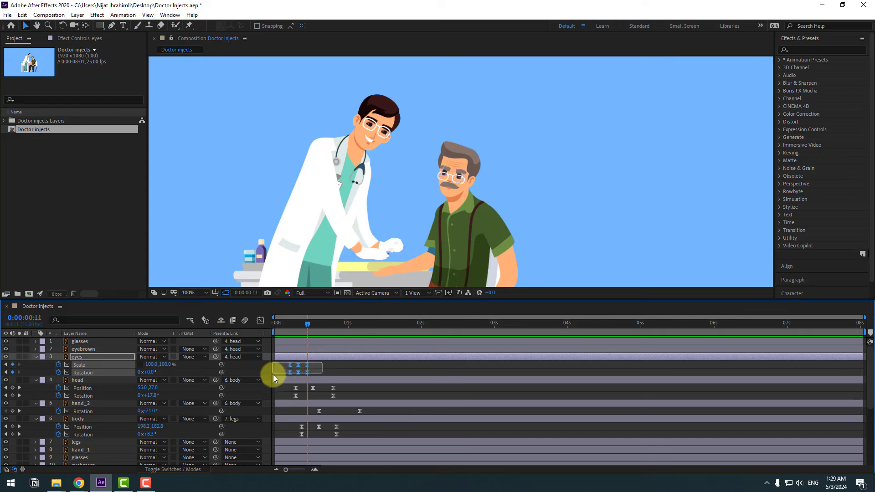
left_click_drag(324, 326, 357, 327)
key("ctrl+v")
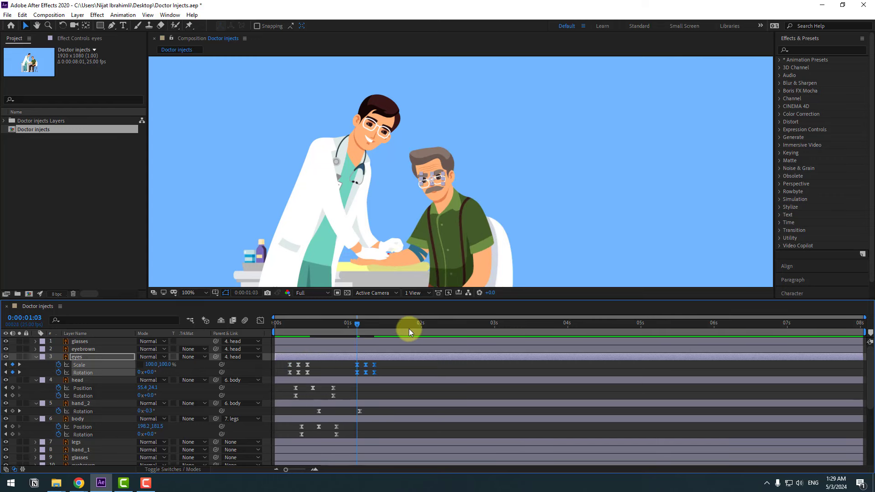
left_click_drag(412, 328, 640, 324)
key("ctrl+v")
key("ctrl+v")
key("ctrl+v")
left_click_drag(640, 324, 734, 324)
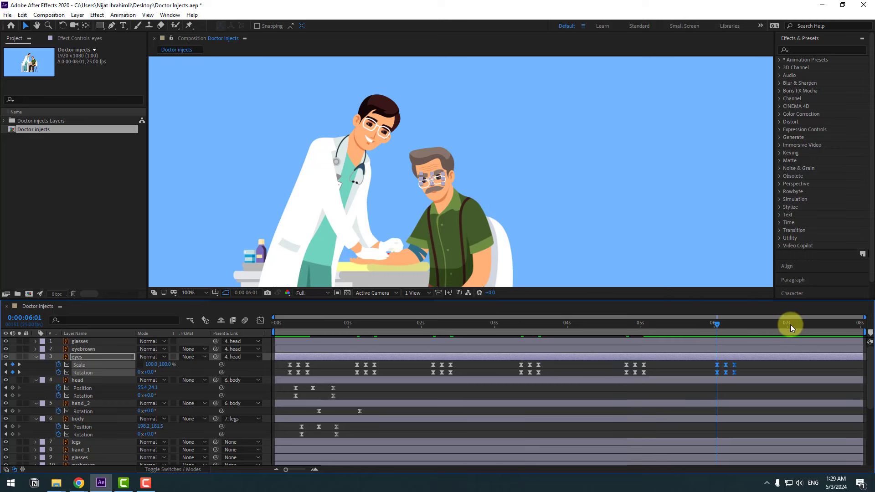
left_click_drag(790, 324, 805, 324)
key("ctrl+v")
Keyframe the hand_2 Rotation at 0° at 0:00:01:21 and 6° at 0:00:02:10, with the whole composition fitted in view.
left_click(199, 292)
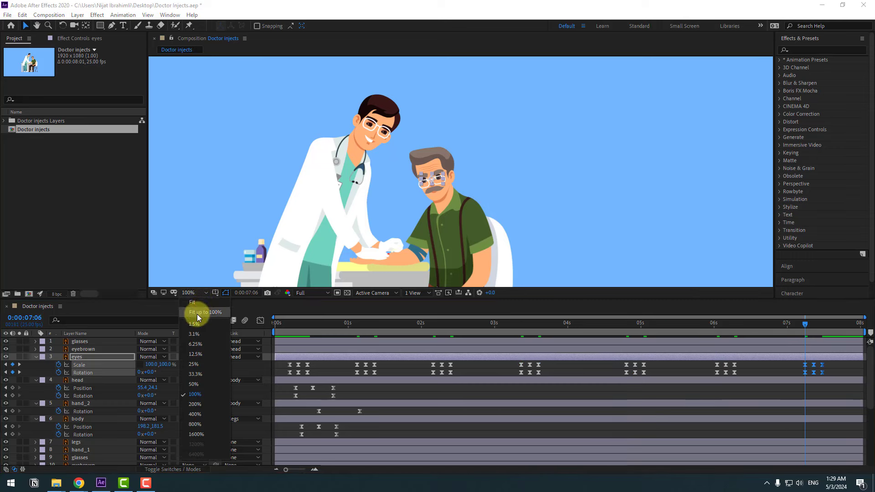
left_click(197, 314)
left_click(73, 403)
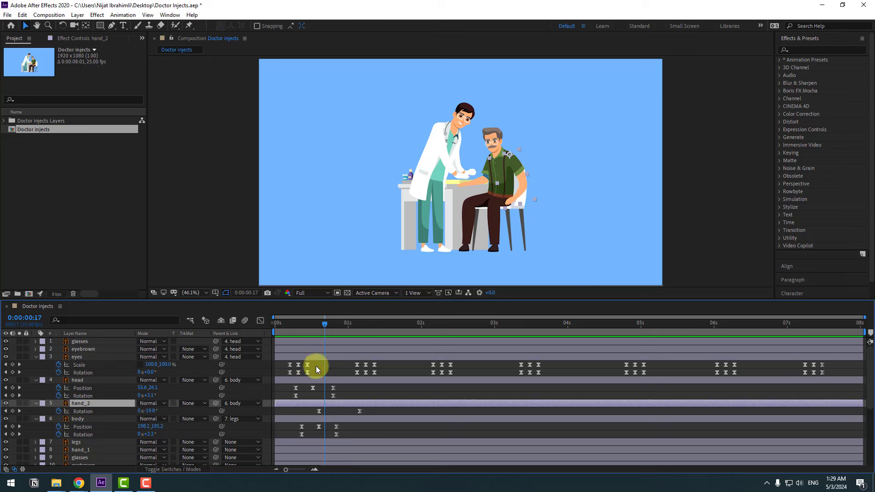
left_click_drag(330, 322, 409, 326)
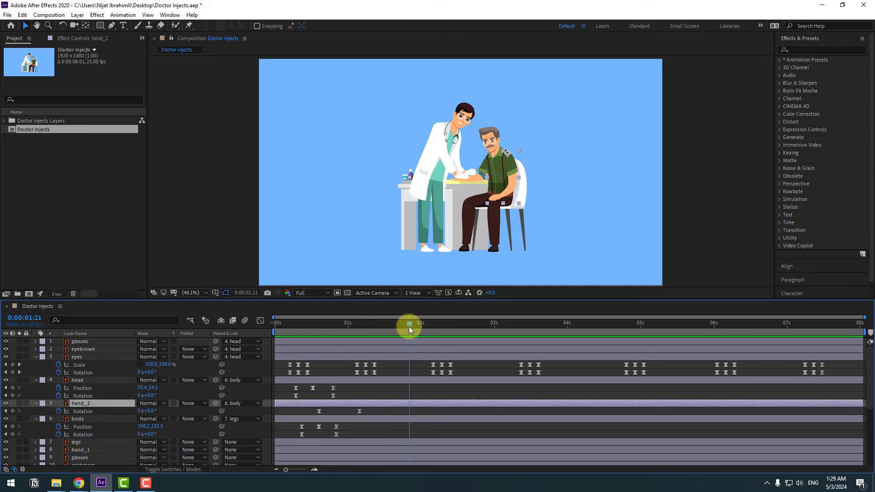
left_click(12, 411)
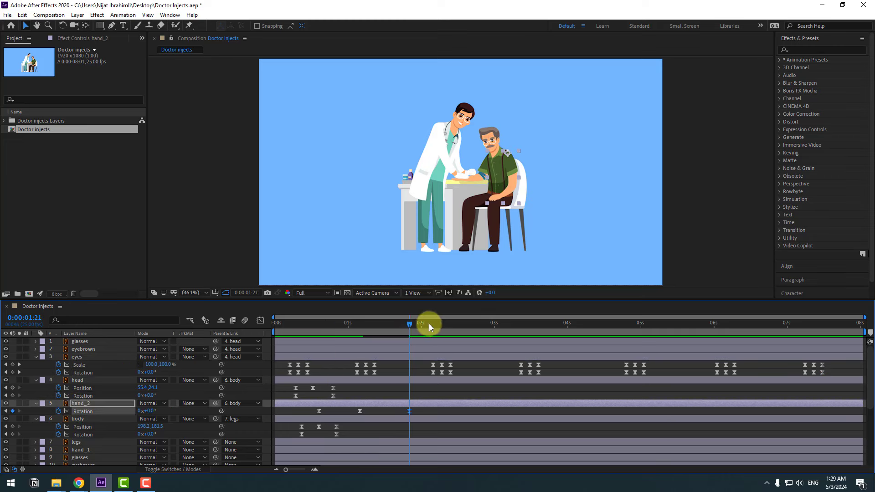
left_click(449, 324)
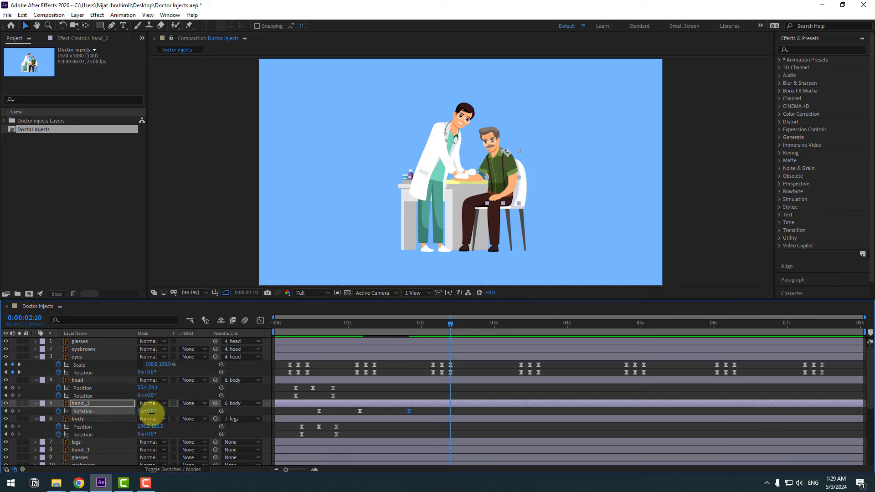
left_click_drag(152, 413, 154, 413)
Hold the hand_2 Rotation at 6° with a keyframe at 0:00:03:10 and set it to -10° at 0:00:04:05.
left_click(524, 325)
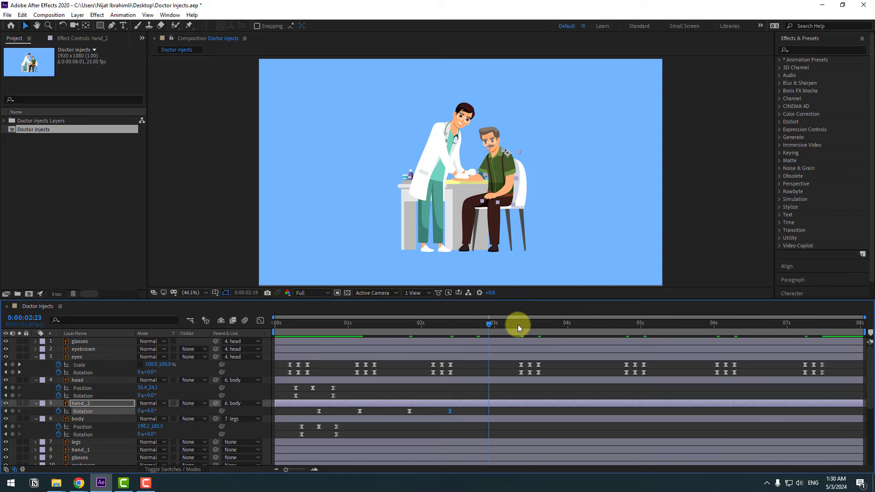
left_click(12, 411)
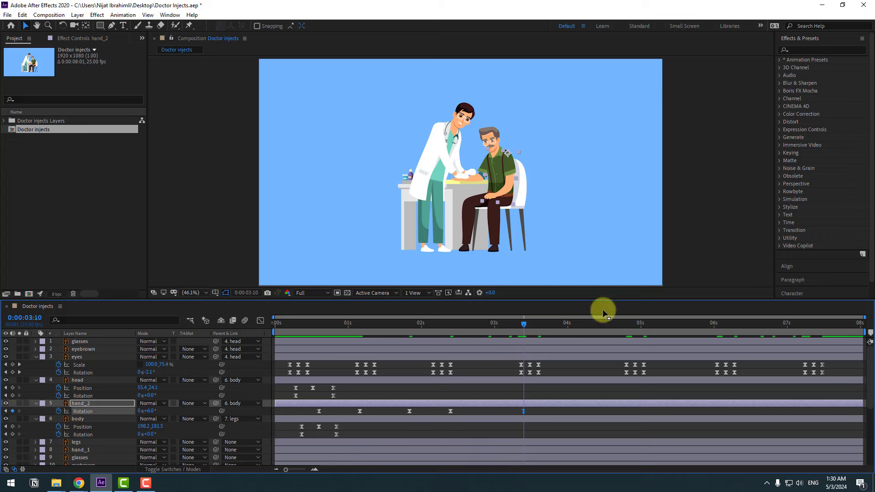
left_click(551, 324)
left_click(582, 324)
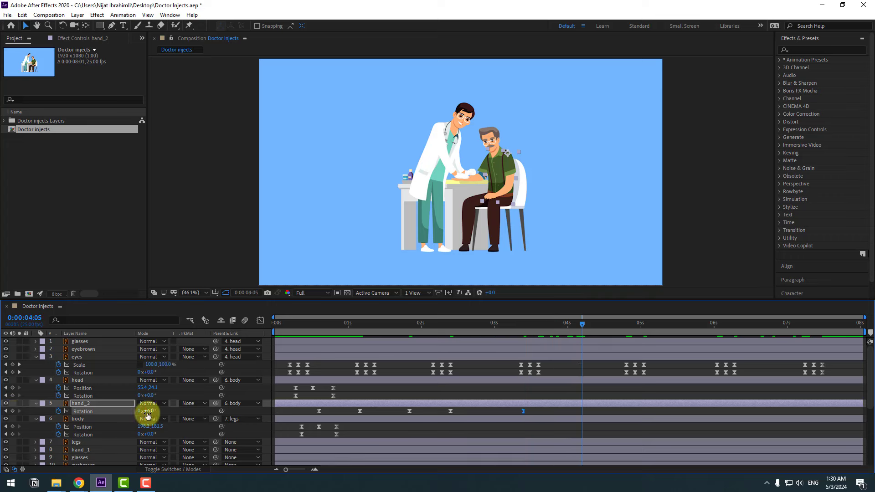
left_click_drag(149, 410, 147, 413)
Hold the hand_2 Rotation at -10° with a keyframe at 0:00:05:11 and return it to 0° at 0:00:06:04.
left_click_drag(606, 322, 673, 324)
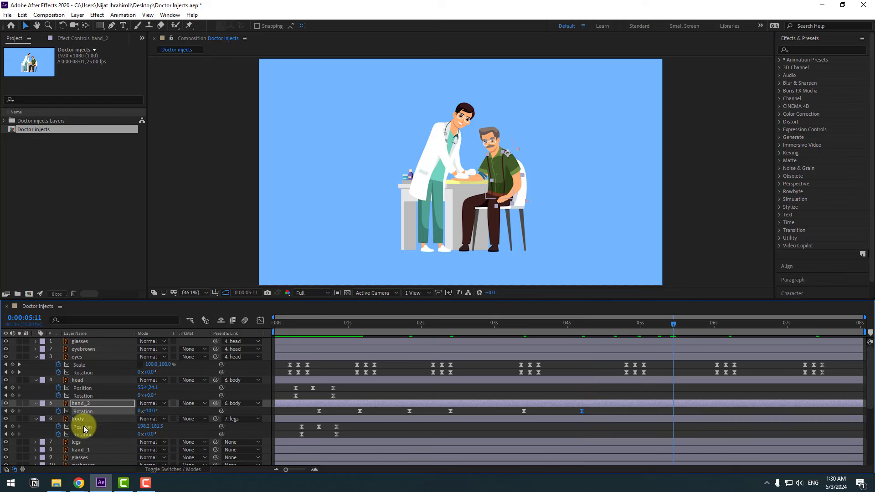
left_click(12, 411)
left_click(727, 324)
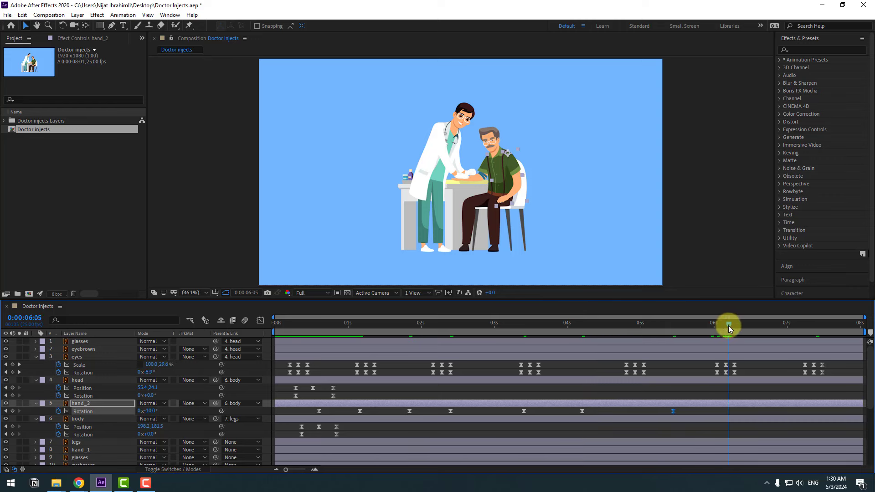
left_click(150, 411)
type("0")
key("Return")
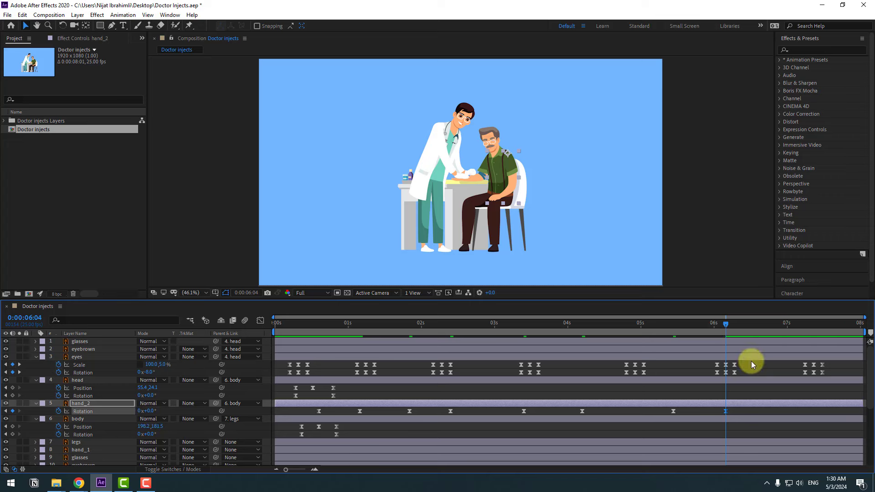
Keyframe the hand_2 Rotation at 0° at 0:00:07:03 and 3° at 0:00:08:00, and preview the arm movement.
left_click(796, 324)
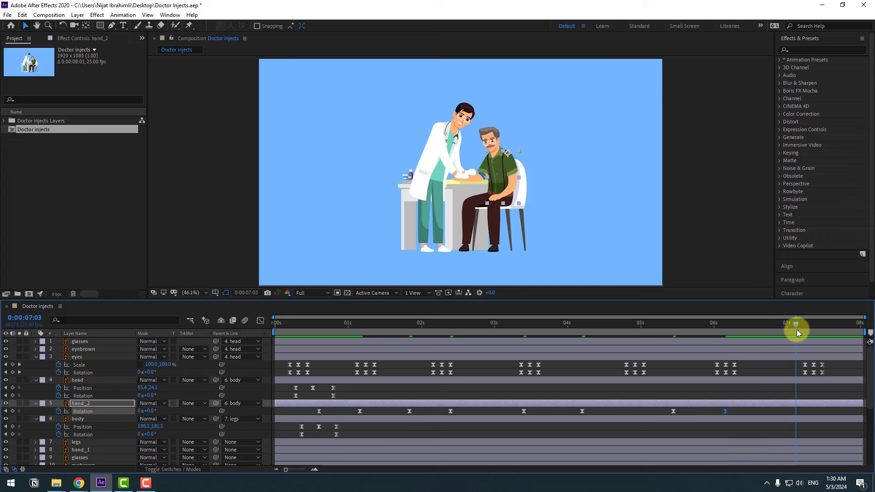
left_click(12, 411)
left_click_drag(848, 337, 859, 332)
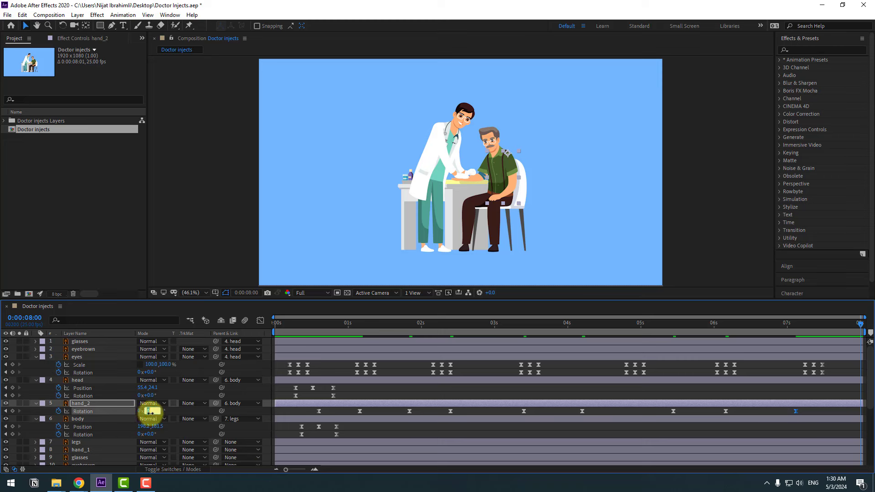
left_click_drag(149, 411, 147, 423)
left_click(763, 411)
key("space")
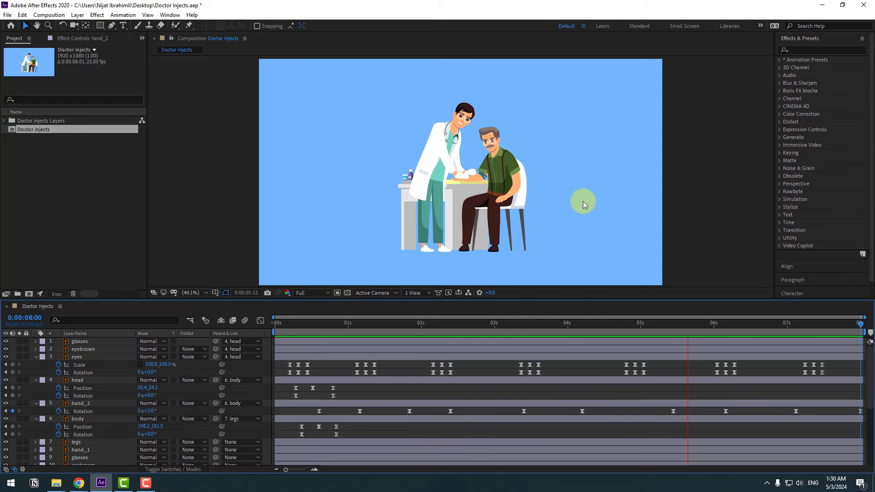
Keyframe the patient's head Rotation at 0° at 0:00:01:10 and 6° at 0:00:01:20.
left_click(358, 325)
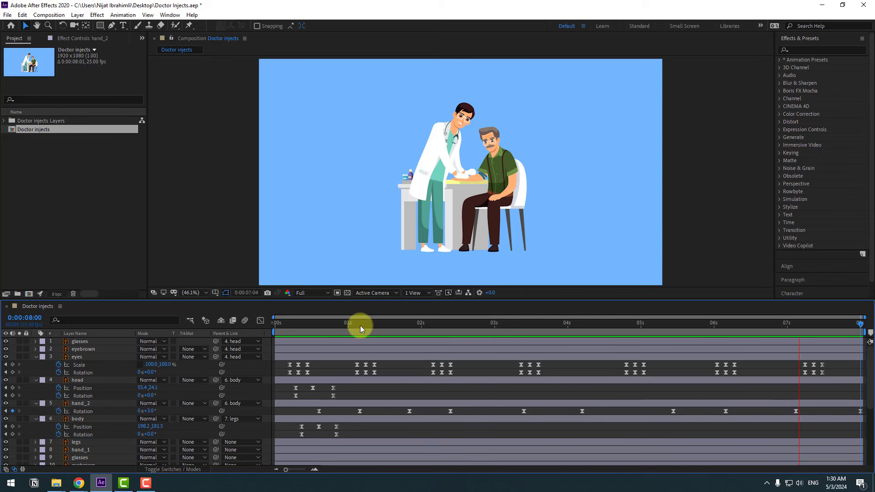
left_click(77, 380)
left_click_drag(329, 324, 379, 330)
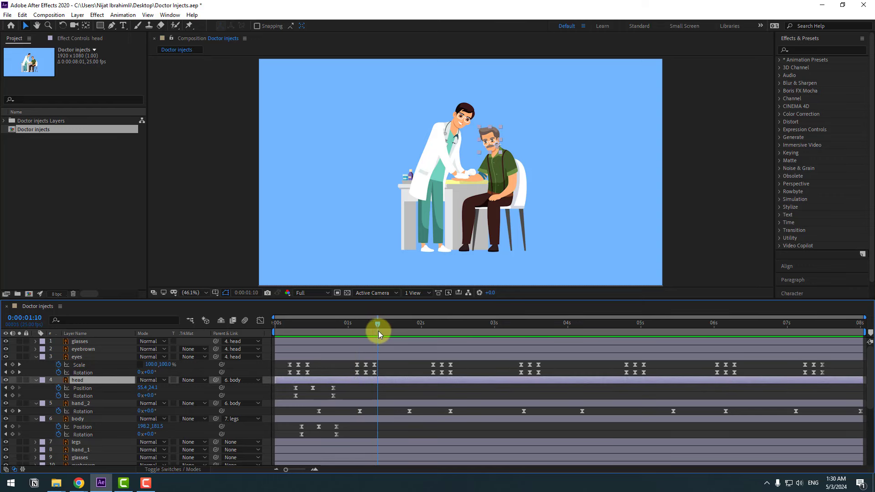
left_click(13, 395)
key("shift+Page_Down")
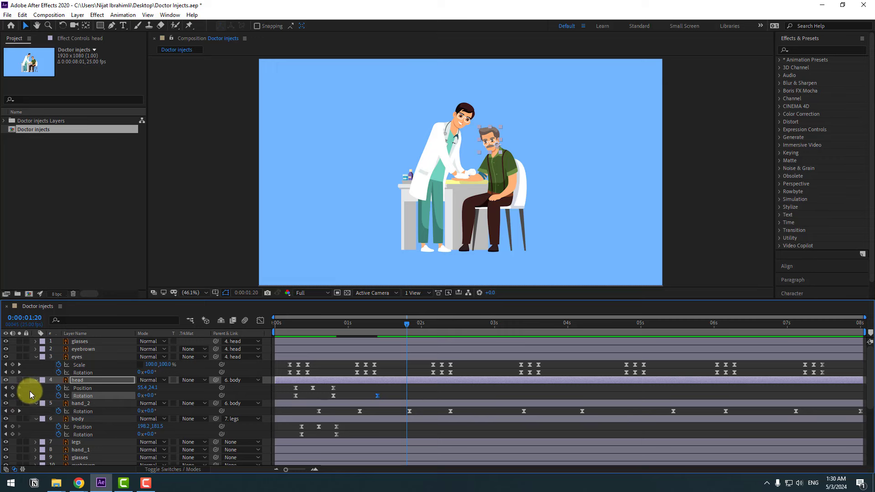
left_click(151, 395)
key("Return")
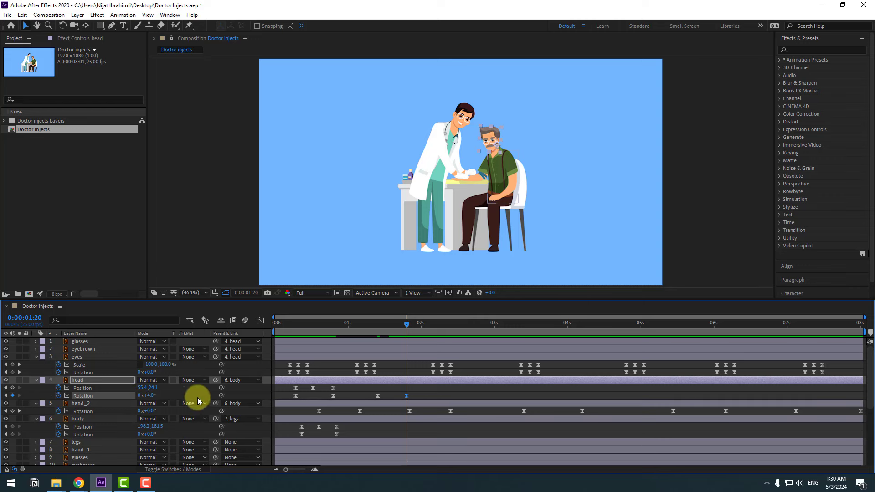
left_click(149, 395)
key("Return")
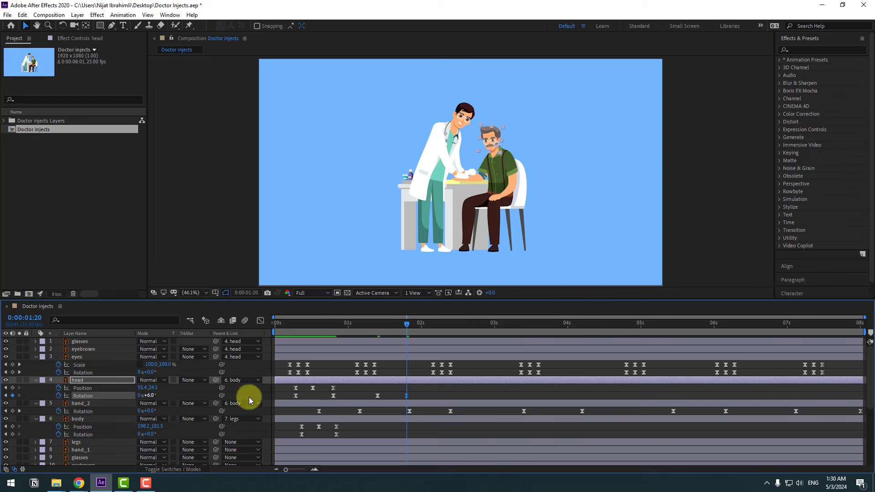
left_click(412, 394)
Hold the head Rotation at 6° with a keyframe at 0:00:02:14 and set it to -5° at 0:00:02:24.
left_click(371, 325)
left_click_drag(371, 325, 462, 324)
left_click(13, 395)
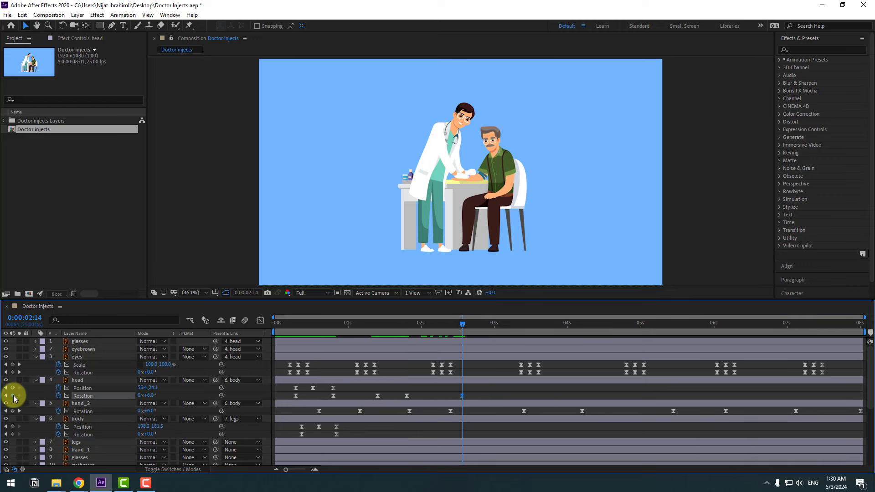
left_click(18, 390)
key("shift+Page_Down")
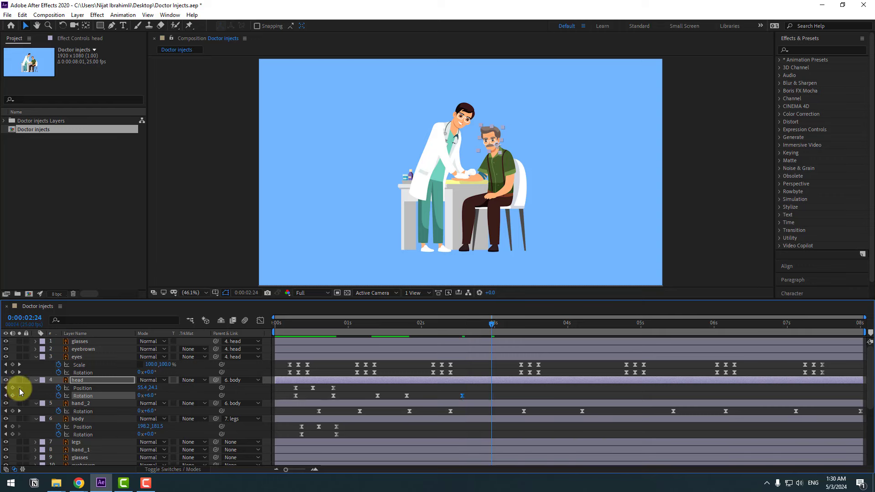
left_click(152, 396)
key("Return")
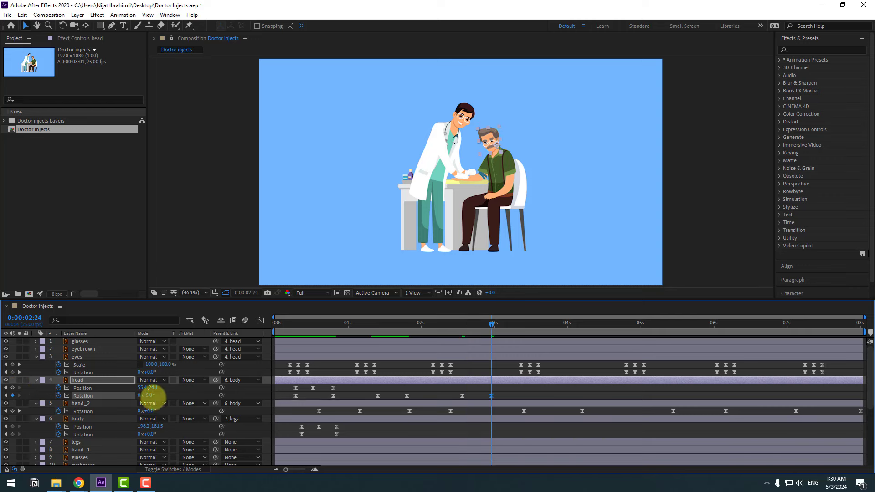
Hold the head Rotation at -5° with a keyframe at 0:00:03:24 and set it to 7° at 0:00:04:09.
left_click(546, 366)
left_click_drag(548, 329, 564, 331)
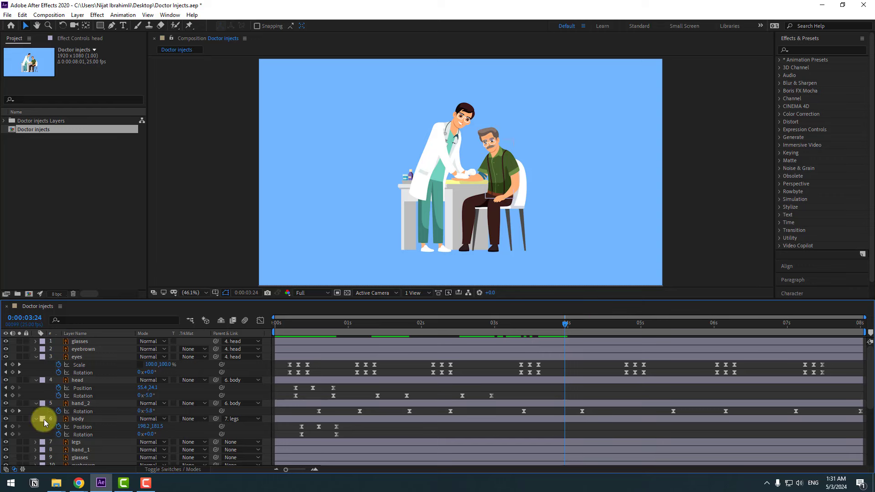
left_click(13, 395)
key("shift+Page_Down")
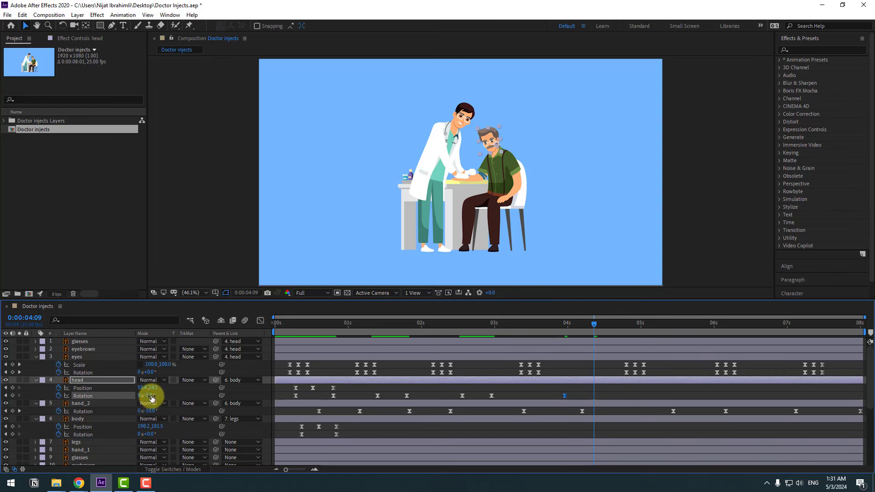
left_click(150, 395)
type("7")
key("Return")
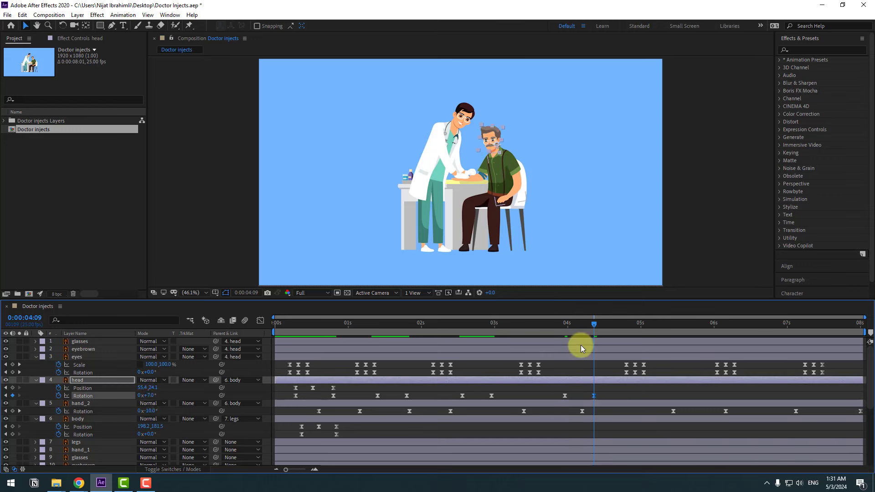
Hold the head Rotation at 7° with a keyframe at 0:00:05:11 and return it to 0° at 0:00:05:21.
left_click_drag(658, 321, 673, 327)
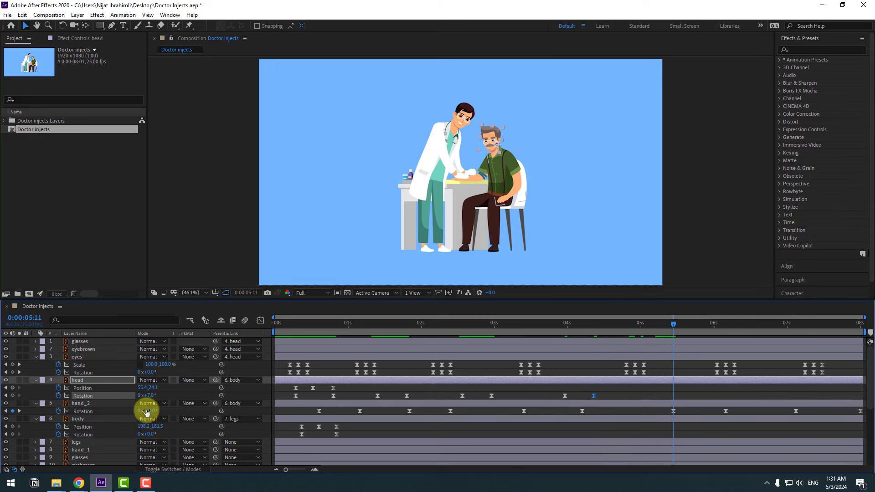
left_click(13, 395)
key("shift+Page_Down")
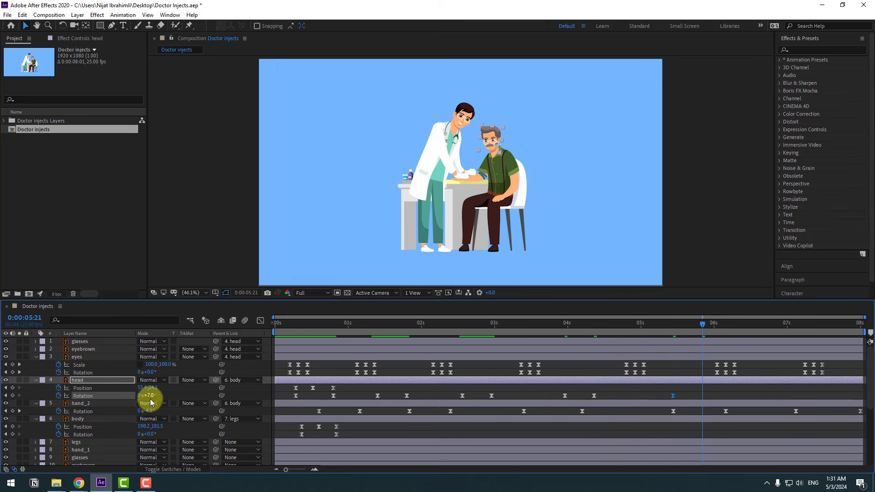
left_click(150, 395)
type("0")
key("Return")
Hold the head Rotation at 0° with a keyframe at 0:00:06:17 and set it to 19° at 0:00:07:02.
left_click(763, 322)
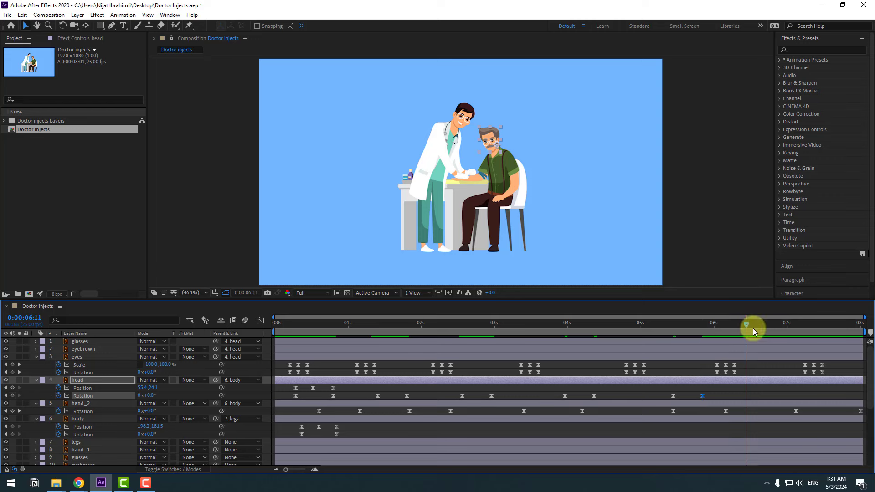
left_click(13, 395)
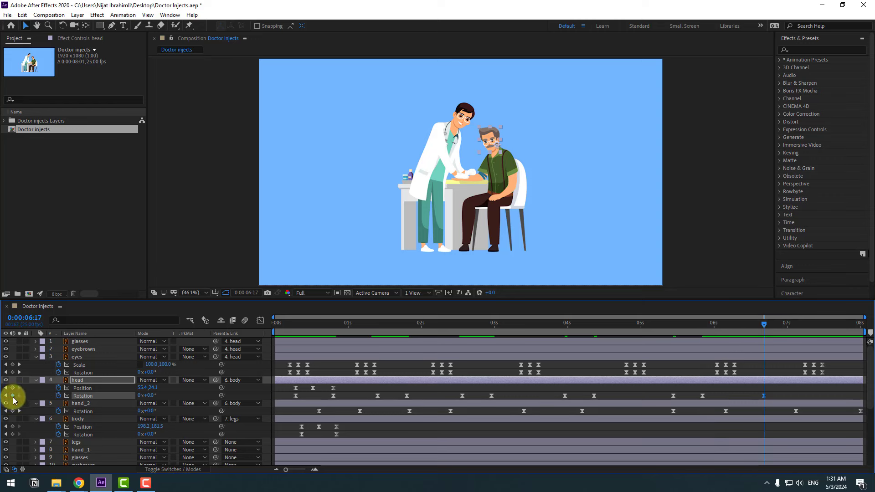
key("shift+Page_Down")
left_click_drag(147, 395, 160, 395)
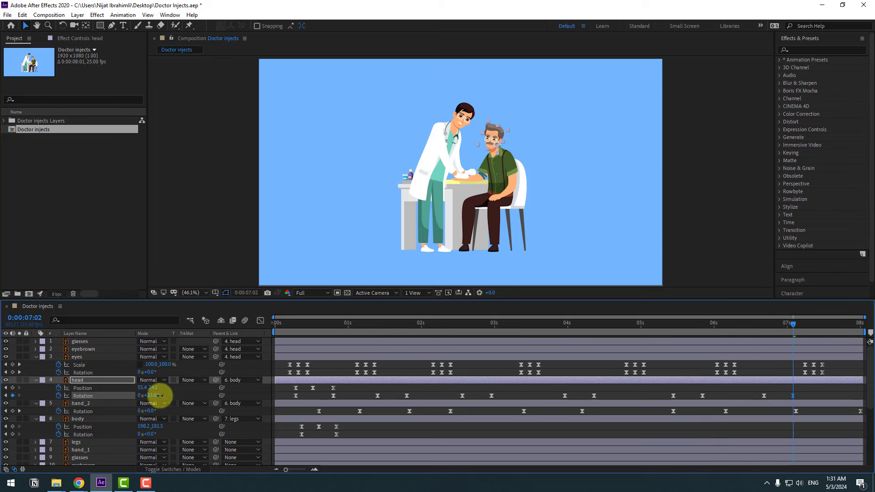
left_click(813, 391)
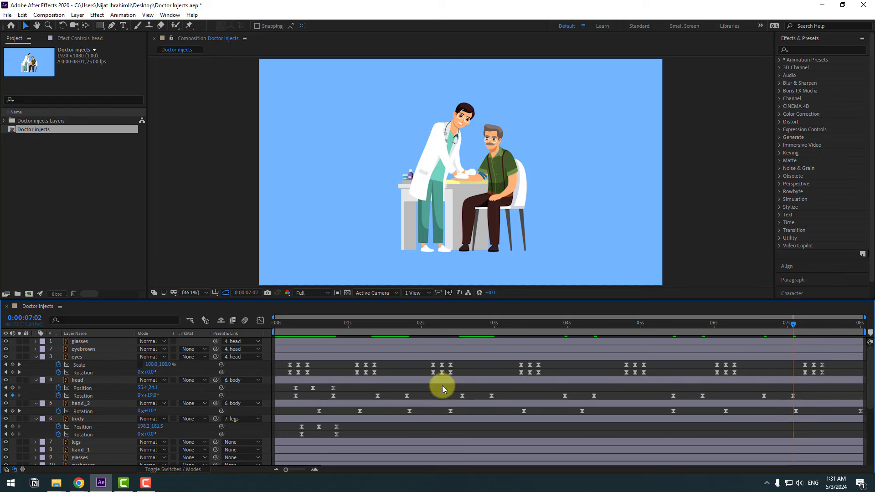
Copy the head layer's first three Position keyframes and paste them just before 0:00:01:10 and at 0:00:02:13.
left_click_drag(349, 391, 285, 382)
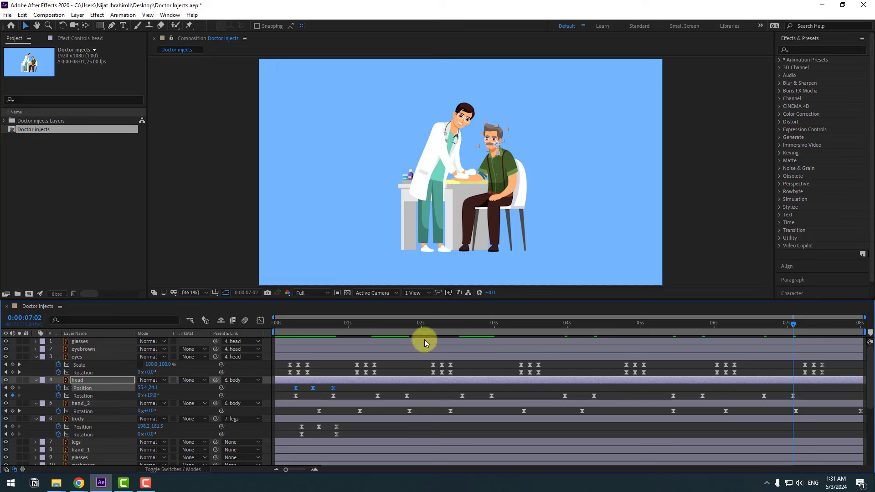
left_click_drag(376, 321, 376, 320)
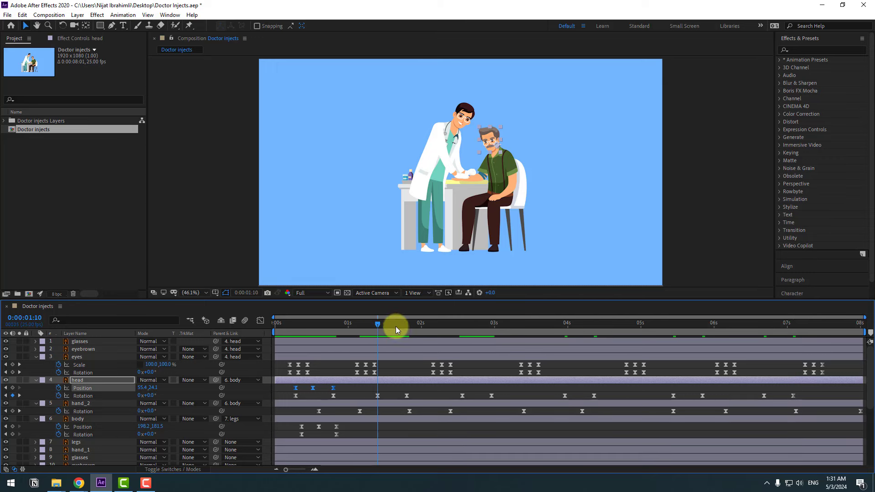
key("ctrl+v")
left_click_drag(396, 387, 391, 387)
left_click(453, 322)
key("ctrl+v")
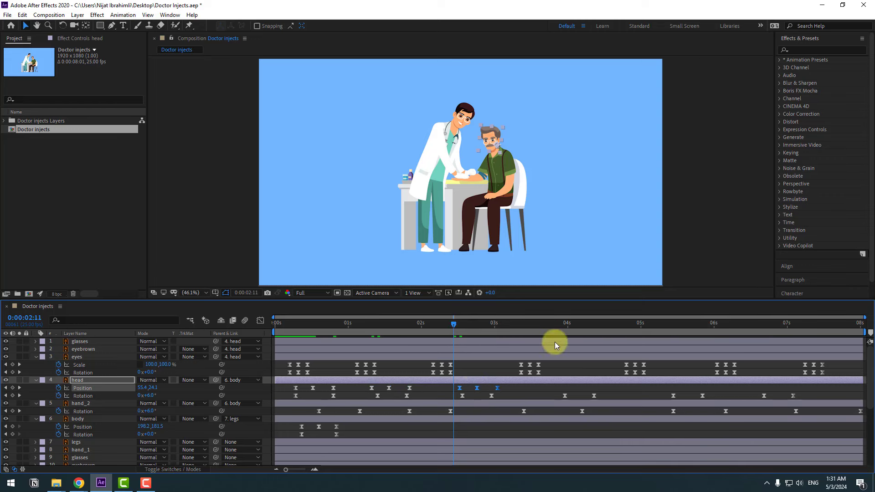
Paste the three head Position keyframes again, starting at 0:00:03:21, just after 0:00:05:08 and at 0:00:06:14.
left_click(551, 323)
key("ctrl+v")
left_click_drag(573, 389, 577, 389)
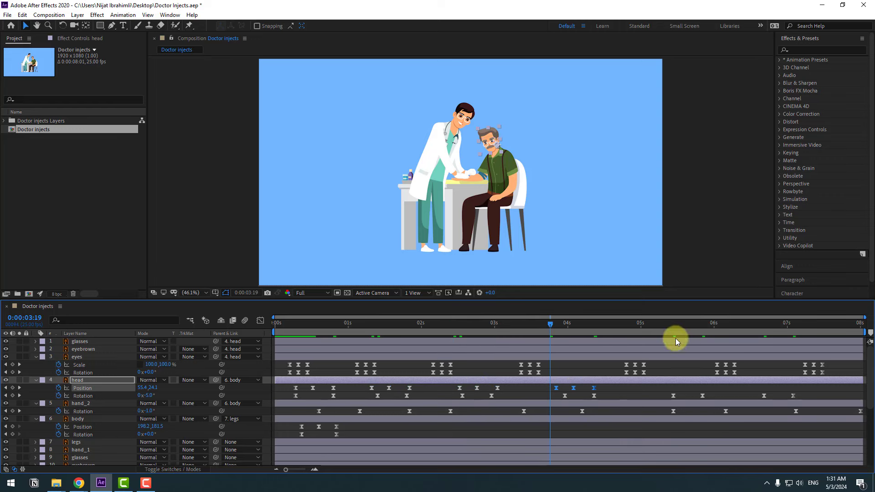
left_click_drag(653, 323, 664, 323)
left_click_drag(674, 389, 677, 388)
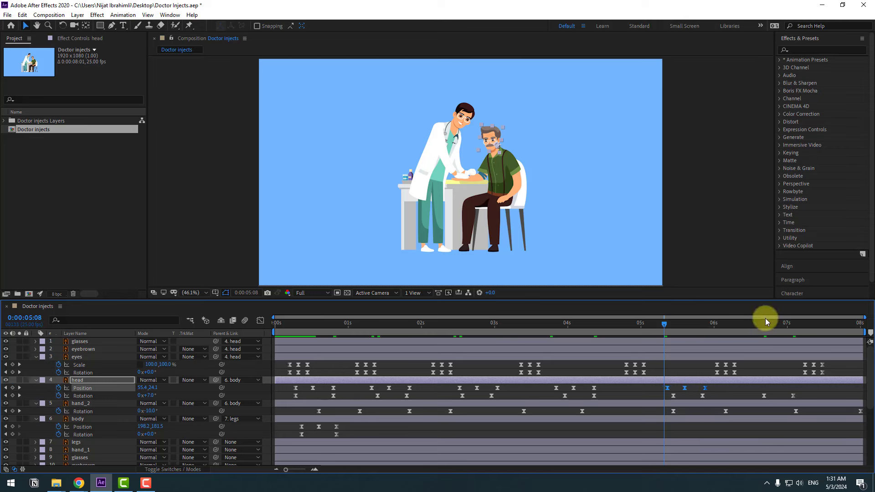
left_click(753, 322)
left_click_drag(766, 388, 772, 387)
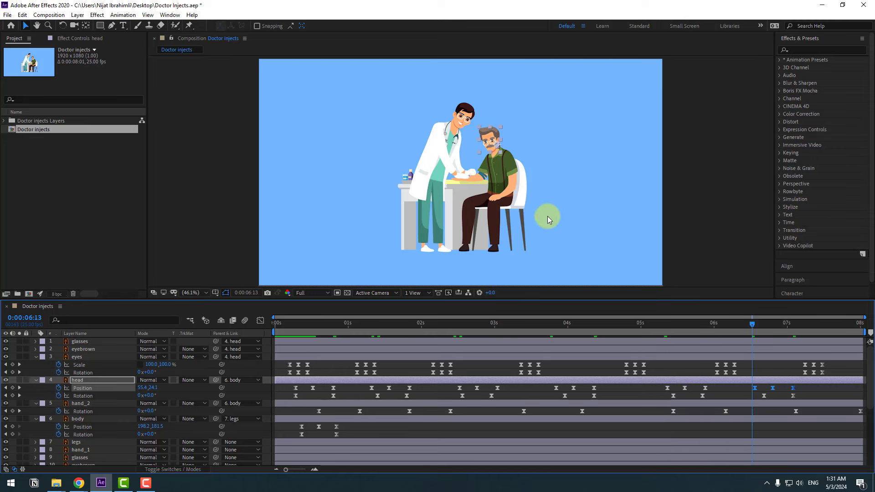
Preview the animation at 100% zoom to check the repeated head movement of the patient.
scroll(547, 216, "up", 3)
left_click_drag(577, 193, 499, 254)
left_click(671, 207)
key("space")
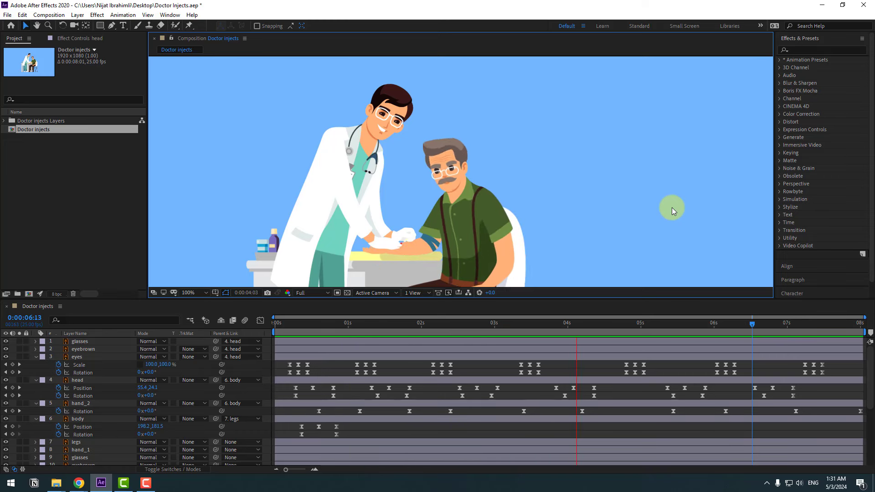
key("space")
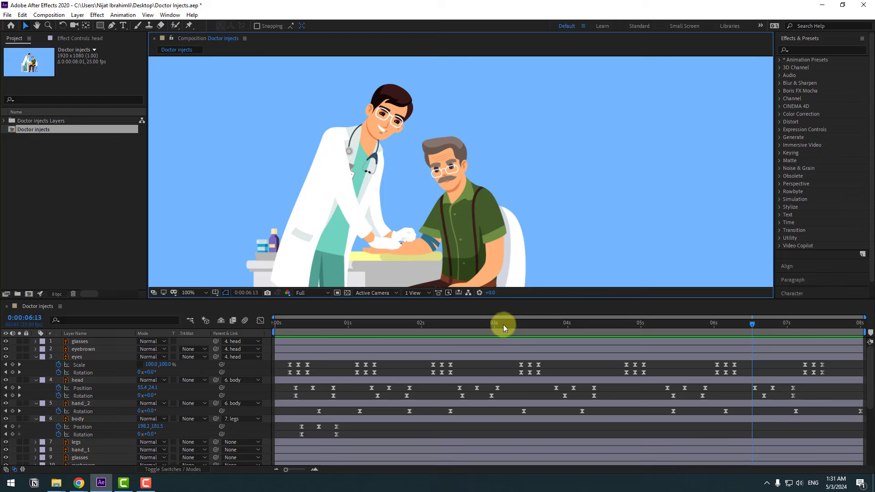
Raise the head at the 0:00:01:14 Position keyframe to 56.0, 26.9 and preview the softened nod.
left_click_drag(503, 325, 390, 337)
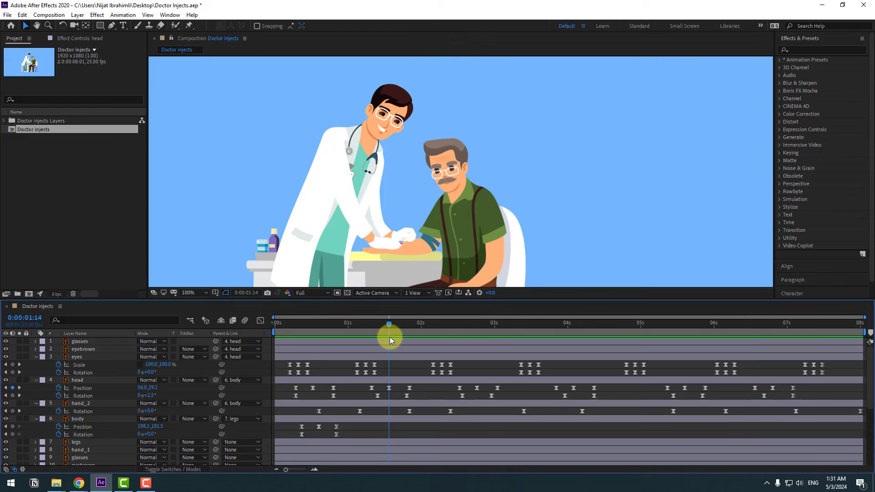
left_click(389, 388)
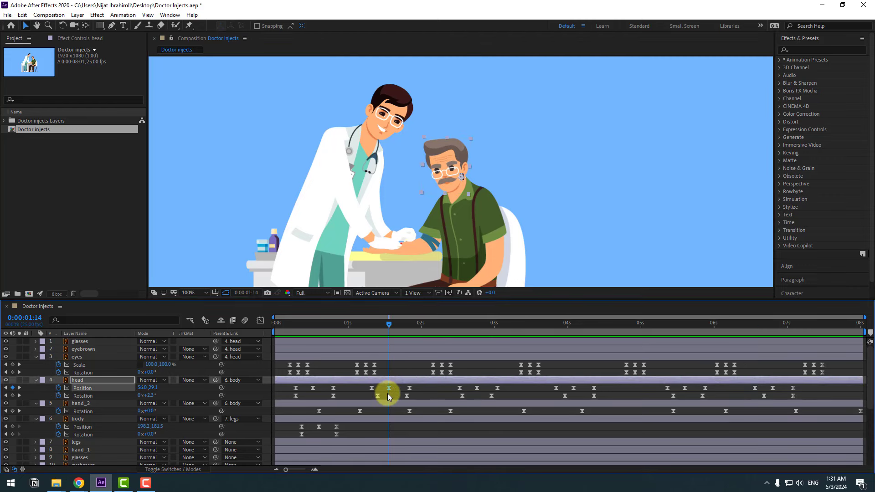
scroll(446, 181, "up", 4)
key("Up")
key("Up")
key("Up")
key("Up")
key("Up")
key("Up")
key("Up")
key("Up")
key("Up")
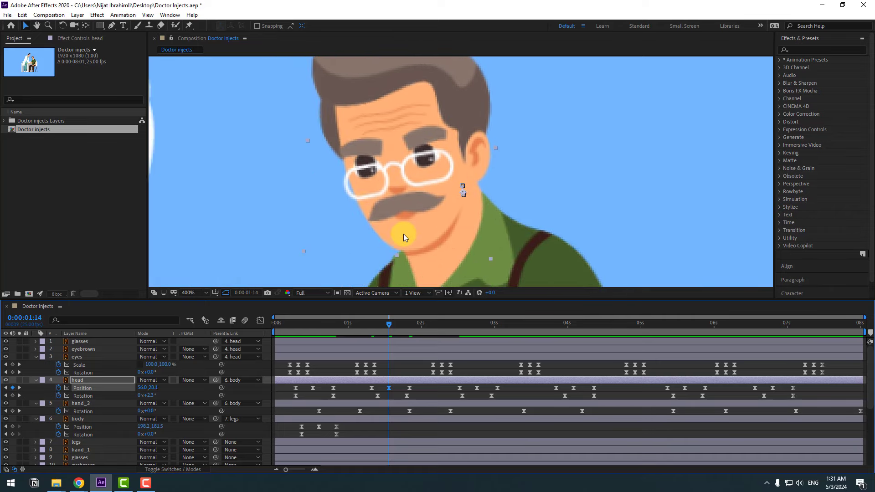
key("space")
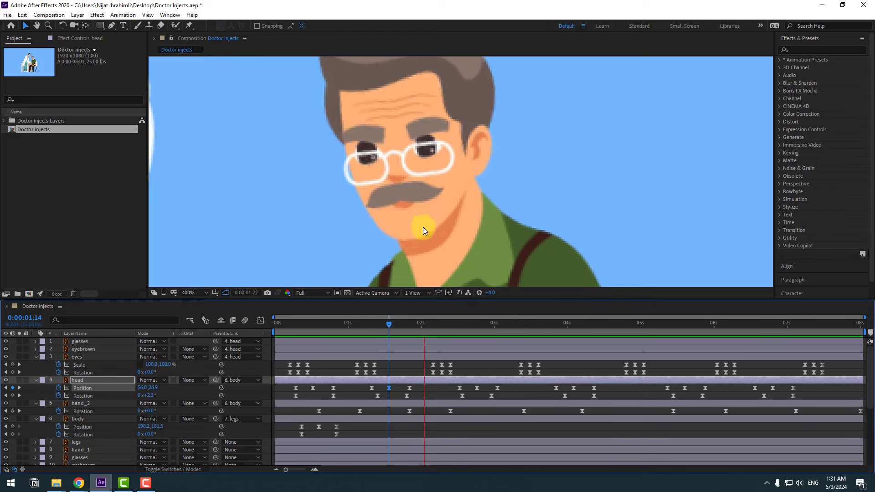
Copy the revised head Position keyframes around 0:00:01:14 and paste them over the sets at 0:00:02:13, 0:00:03:21, just after 0:00:05:08 and 0:00:06:14.
scroll(424, 227, "down", 2)
left_click_drag(417, 386, 367, 390)
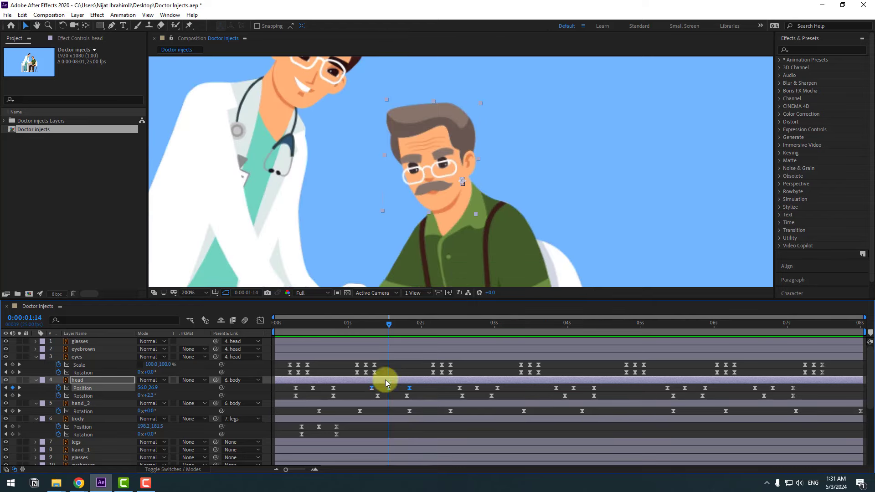
left_click_drag(452, 323, 458, 324)
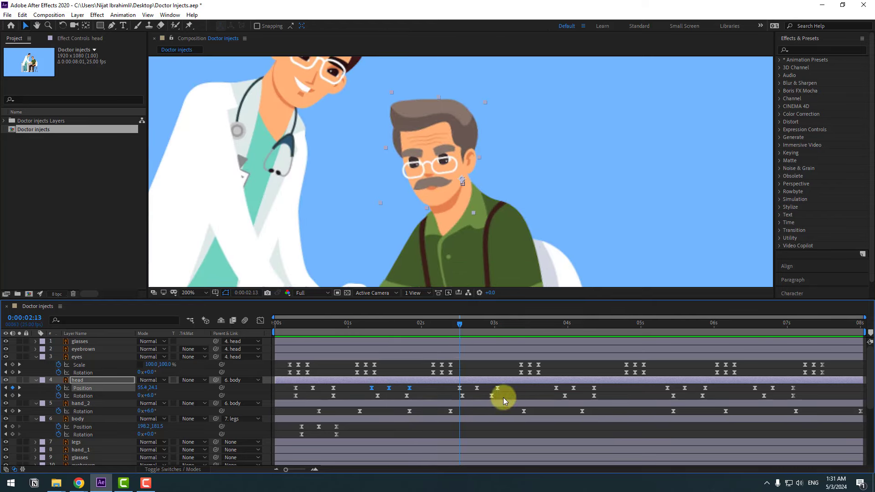
key("ctrl+v")
left_click(554, 324)
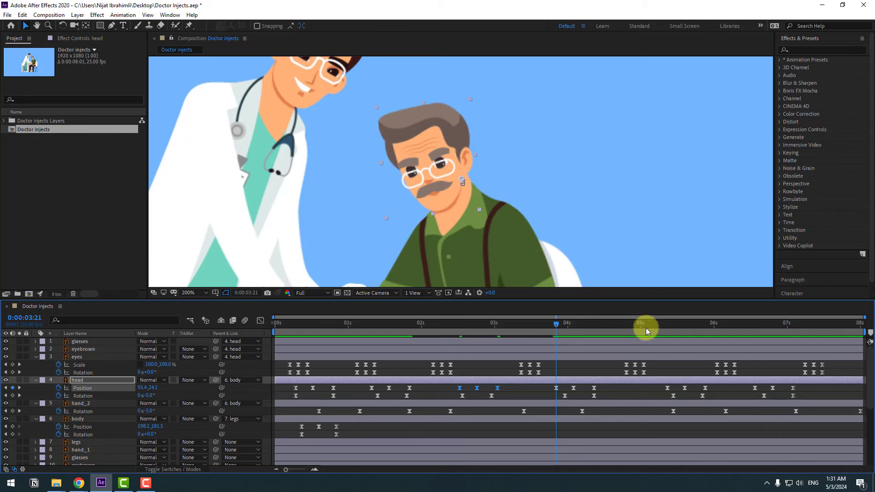
key("ctrl+v")
left_click(665, 324)
key("ctrl+v")
left_click(755, 326)
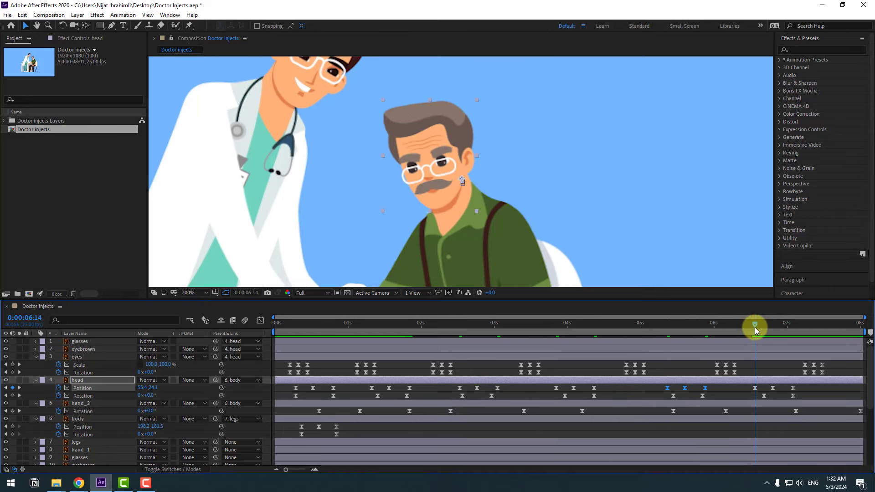
key("ctrl+v")
Play back the composition to check the revised head movement up close and in the wider view.
key("space")
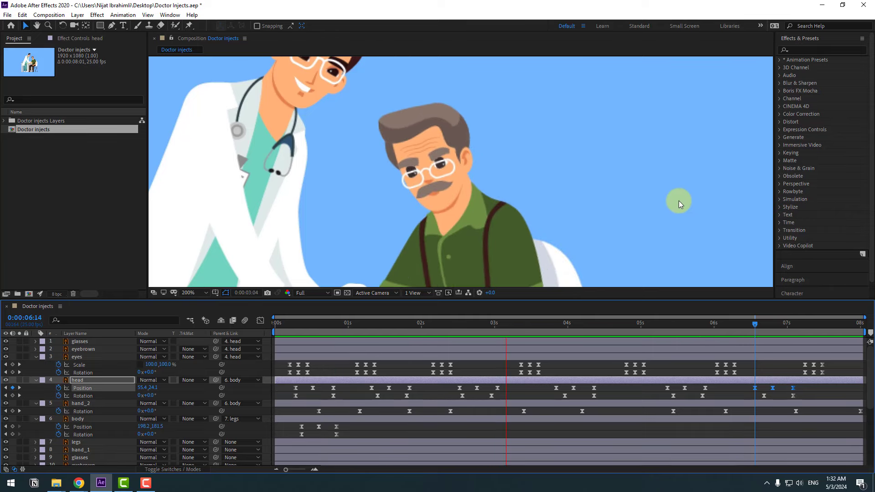
scroll(627, 217, "down", 1)
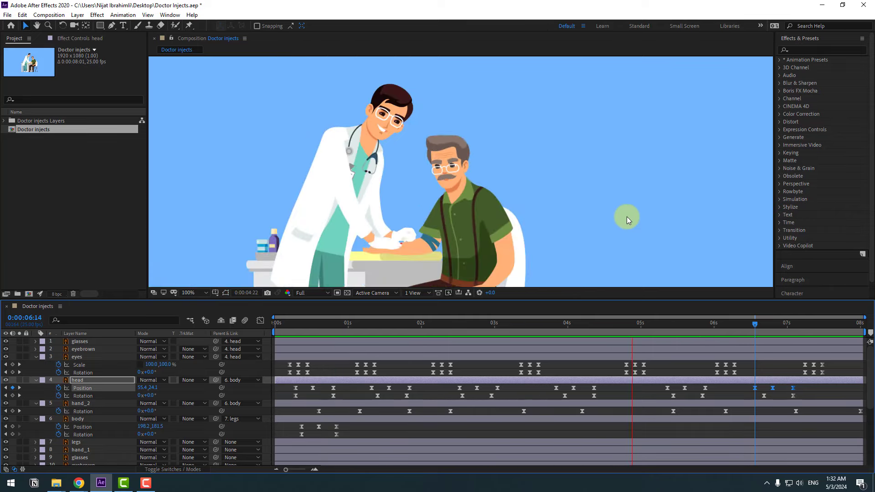
key("space")
Split the hand_1 layer above the table at 0:00:01:06 and set the second part's parent to None.
scroll(403, 364, "down", 5)
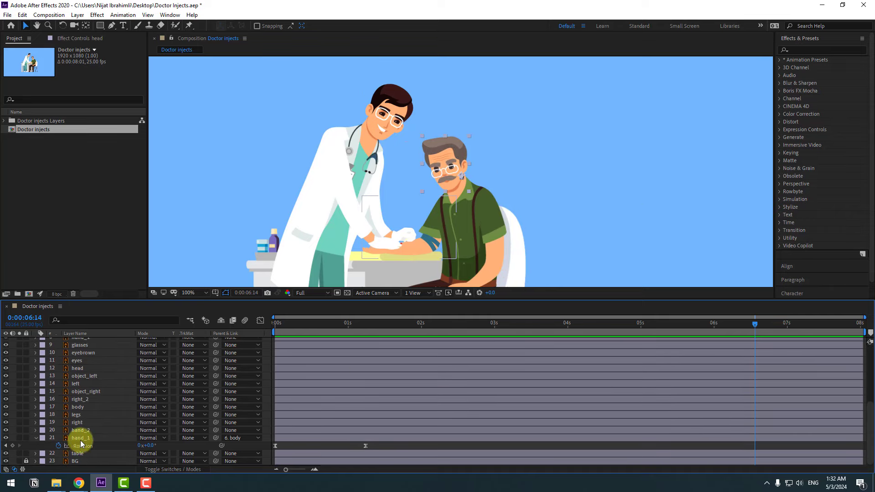
left_click(79, 437)
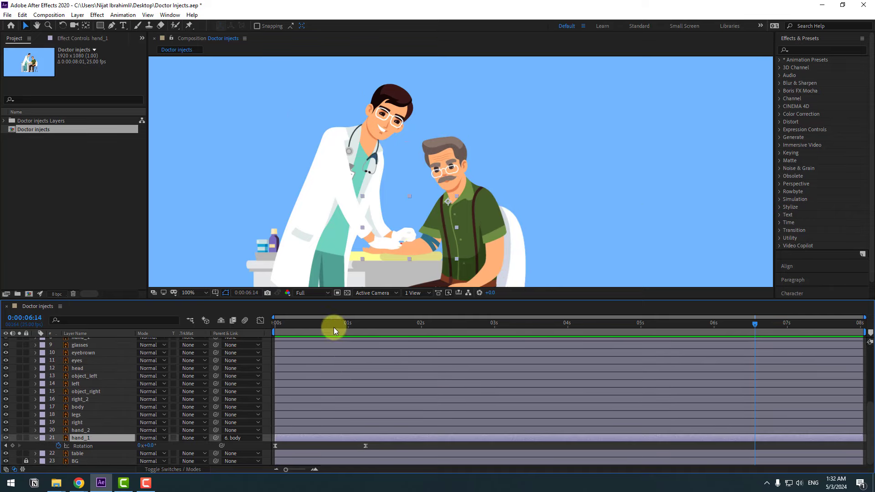
left_click(329, 323)
left_click_drag(329, 324, 364, 325)
left_click(22, 15)
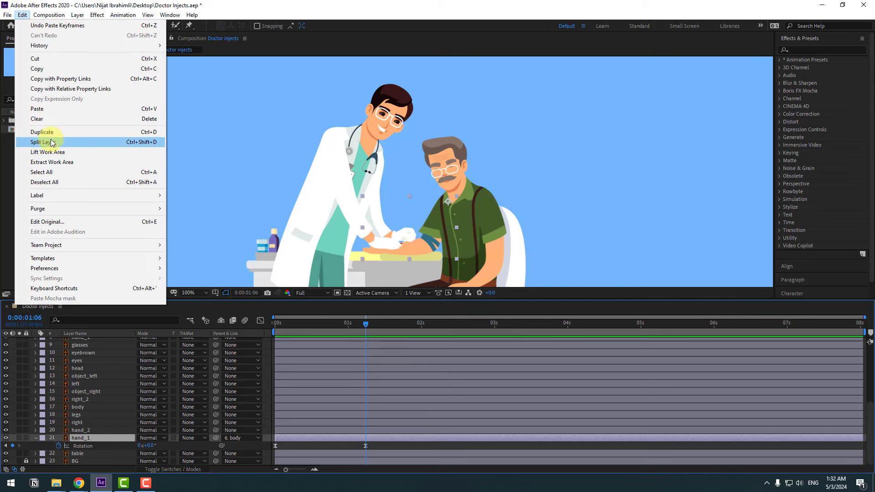
left_click(151, 142)
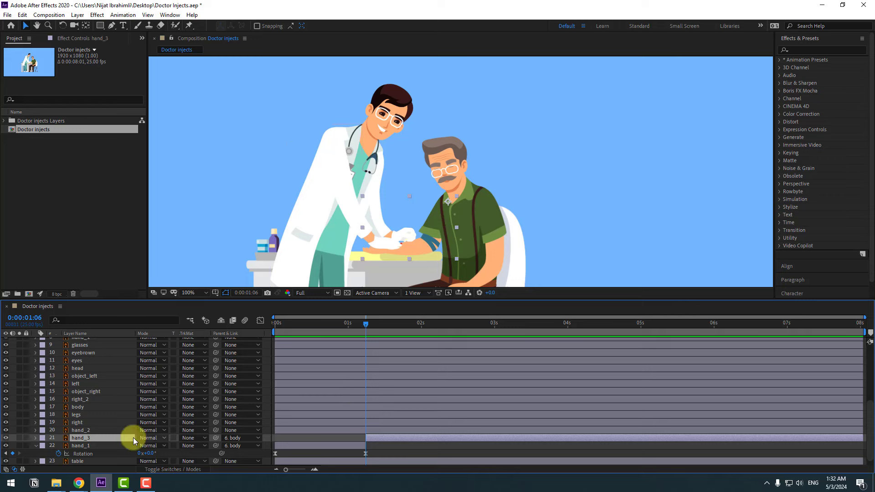
left_click(241, 438)
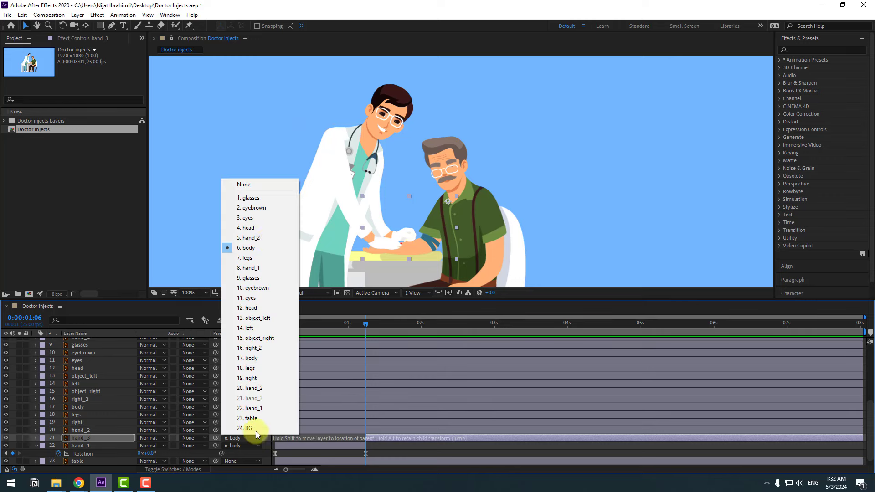
left_click(252, 185)
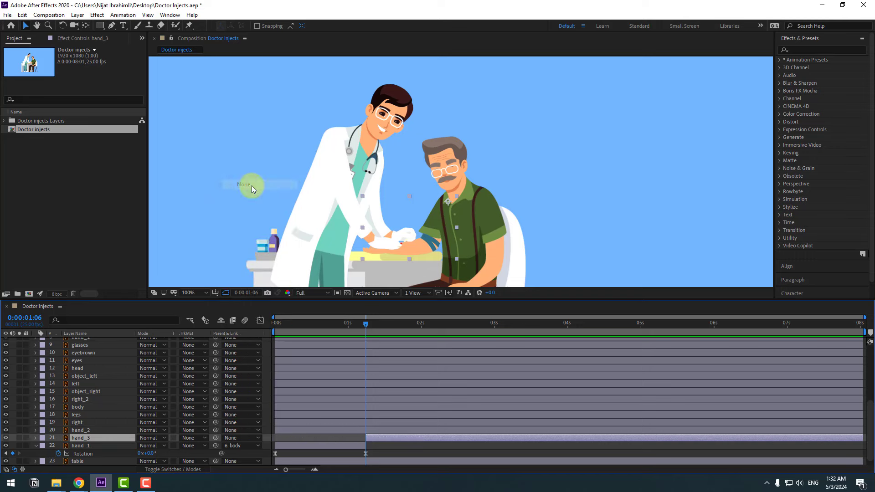
Hold the patient's body Rotation with a keyframe near 0:00:01:07 and set it to -2° at 0:00:01:21.
scroll(152, 387, "up", 5)
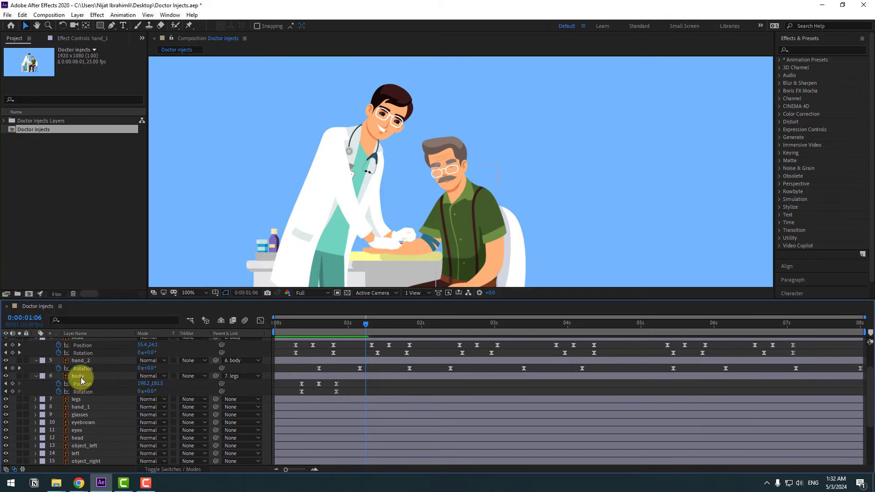
left_click(81, 377)
left_click_drag(334, 326, 409, 329)
left_click(12, 392)
left_click(150, 391)
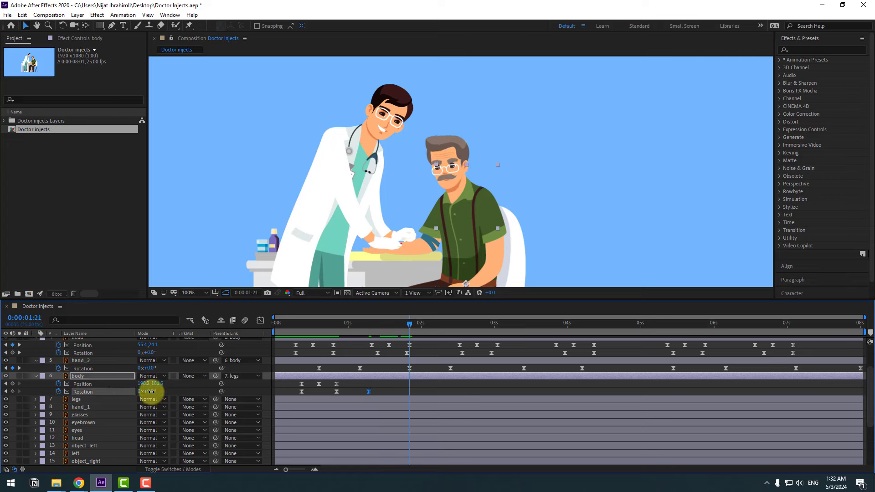
left_click_drag(150, 391, 168, 394)
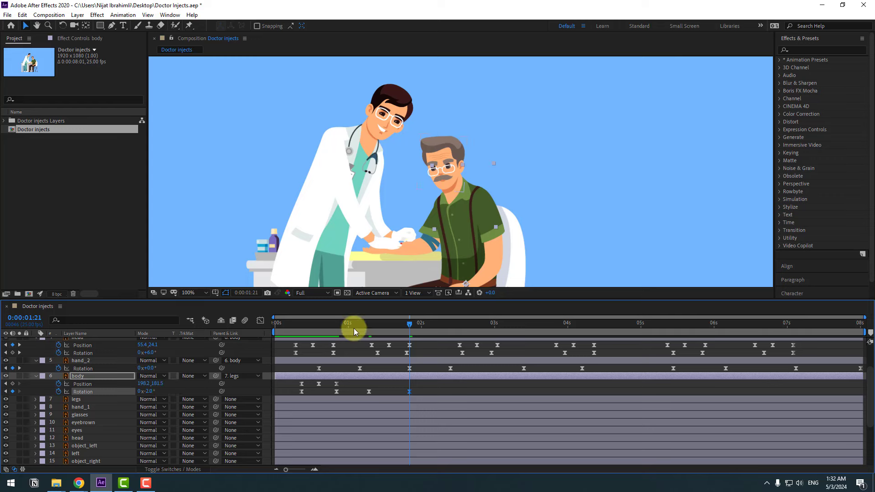
Hold the body Rotation at -2° with a keyframe at 0:00:02:13 and set it to 1° at 0:00:02:23.
left_click_drag(353, 328, 460, 330)
left_click(12, 391)
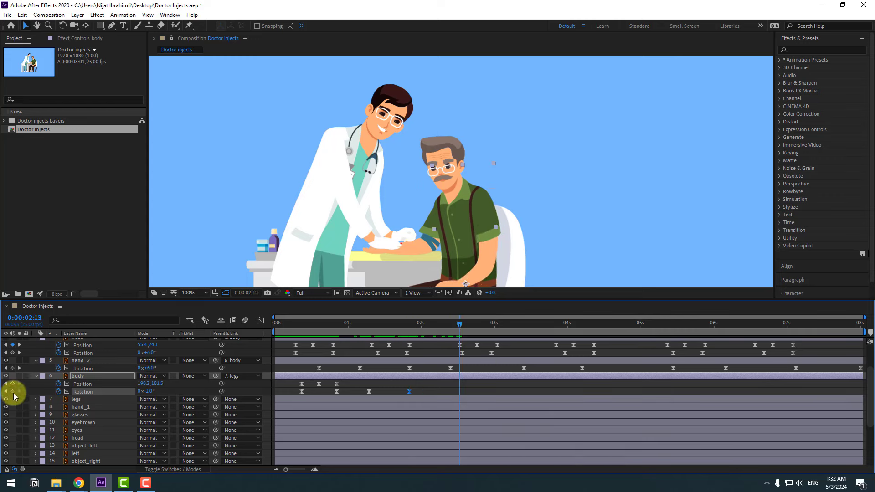
key("shift+Page_Down")
left_click(148, 391)
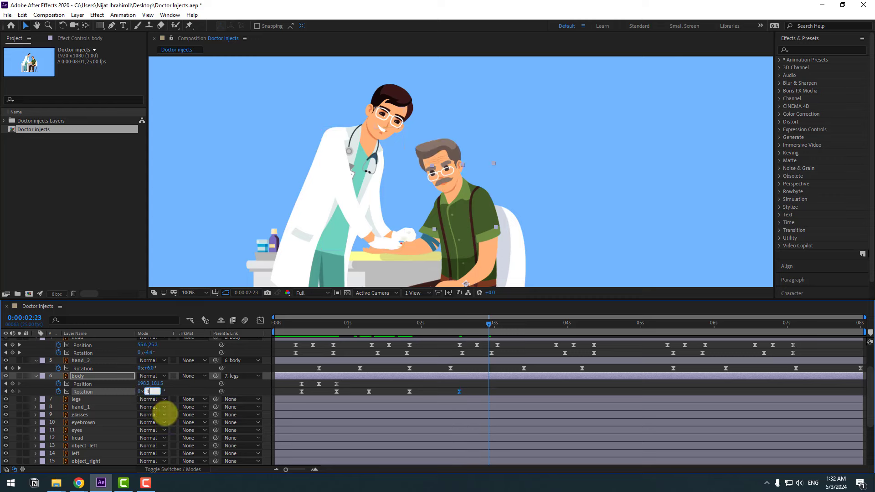
key("Return")
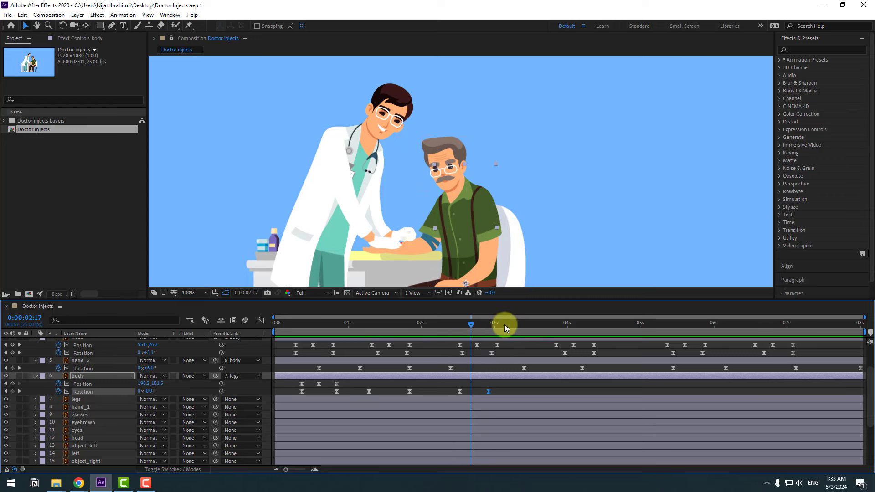
Hold the body Rotation at 1° with a keyframe at 0:00:03:18 and set it to -2° at 0:00:04:03.
left_click(546, 322)
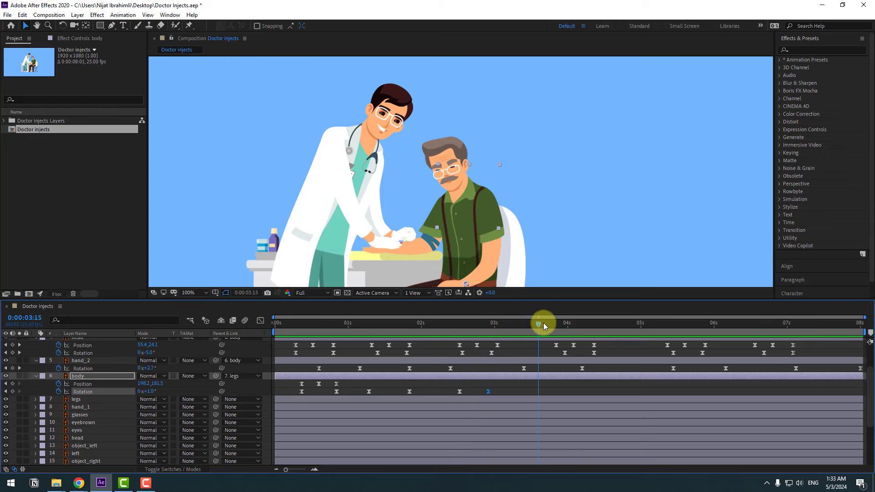
left_click(12, 391)
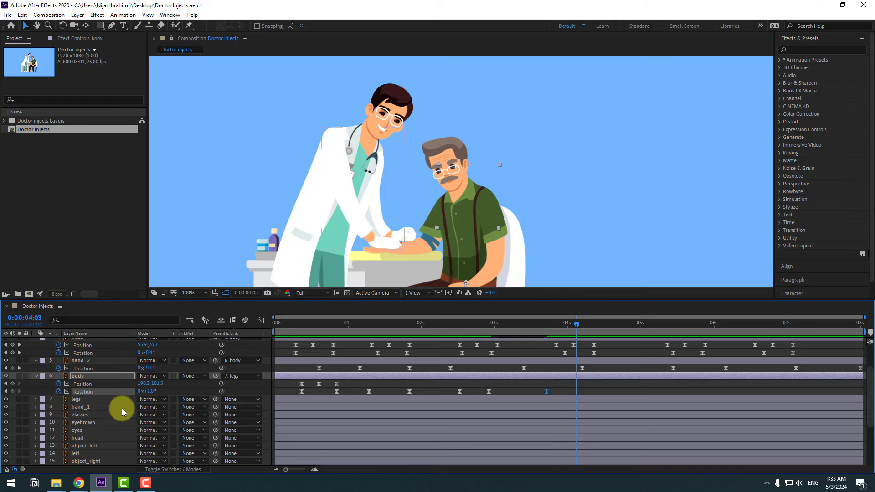
key("shift+Page_Down")
left_click(152, 391)
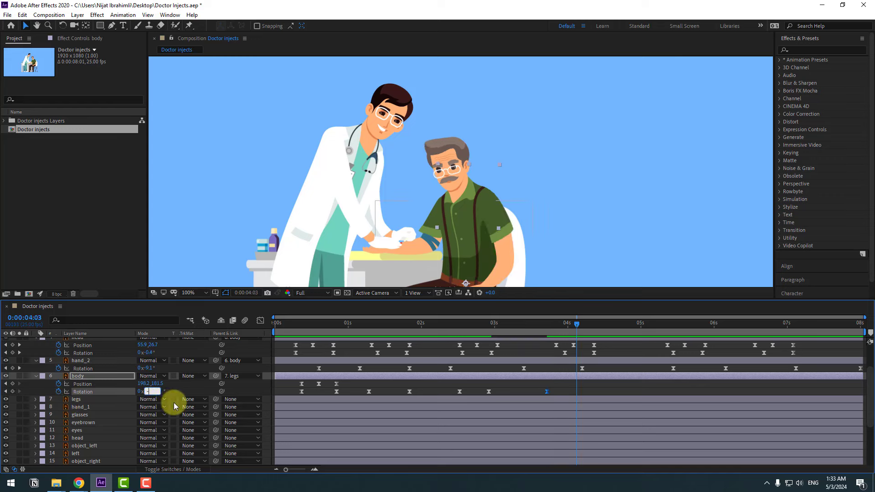
type("-2")
key("Return")
left_click(613, 390)
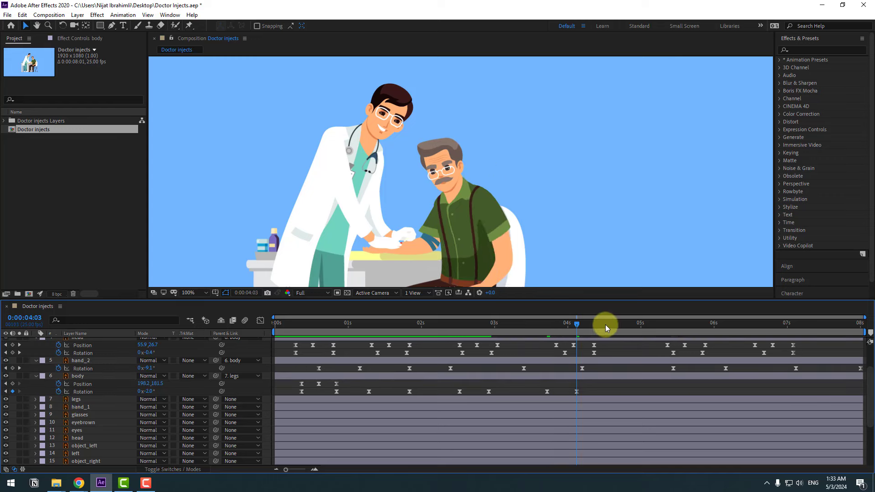
Hold the patient's body Rotation at -2° with a keyframe at 0:00:05:07 and set it to 0° at 0:00:05:17.
left_click(626, 323)
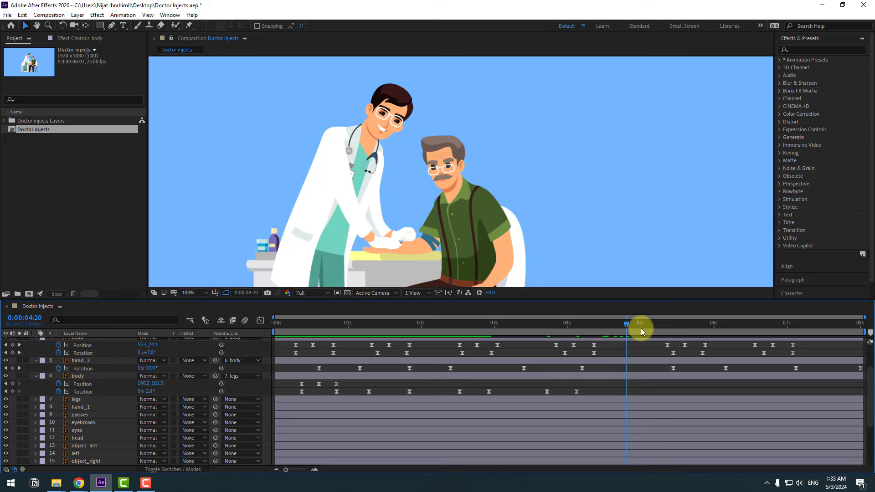
left_click(12, 391)
key("shift+Page_Down")
left_click(146, 391)
type("0")
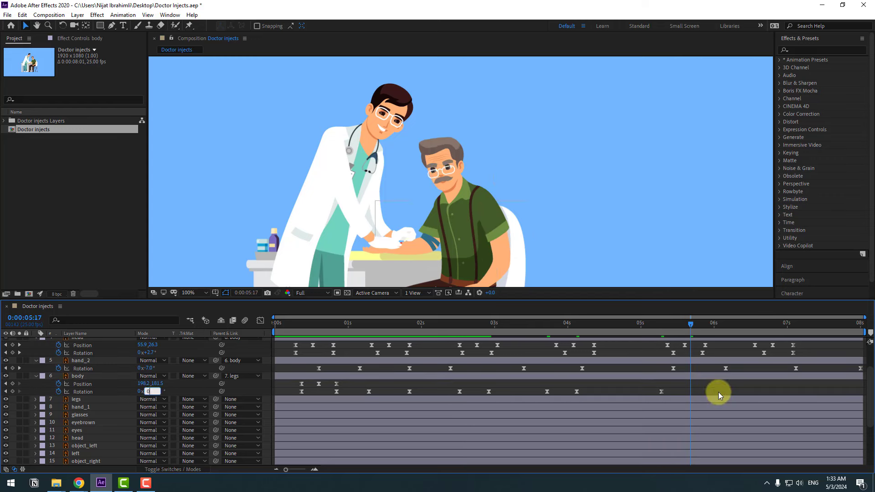
key("Return")
Hold the patient's body Rotation at 0° with a keyframe at 0:00:06:15 and set it to 1° at 0:00:07:00.
scroll(761, 355, "up", 2)
left_click(756, 324)
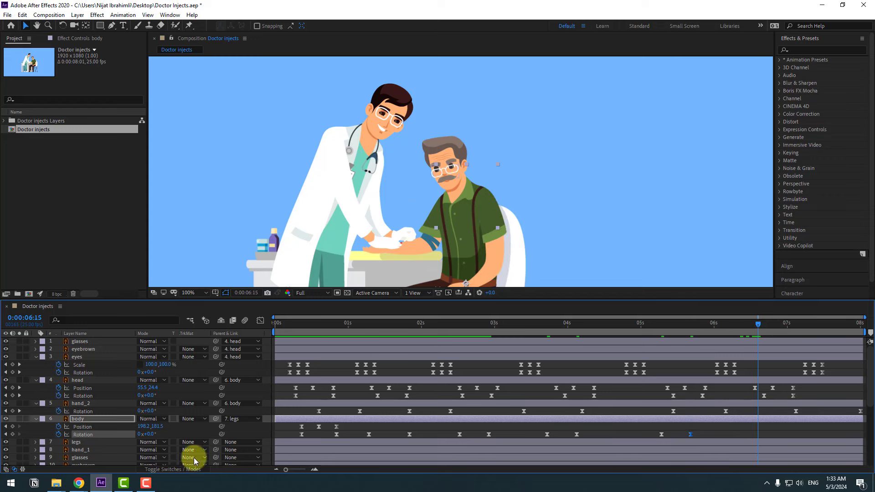
left_click(12, 434)
key("shift+Page_Down")
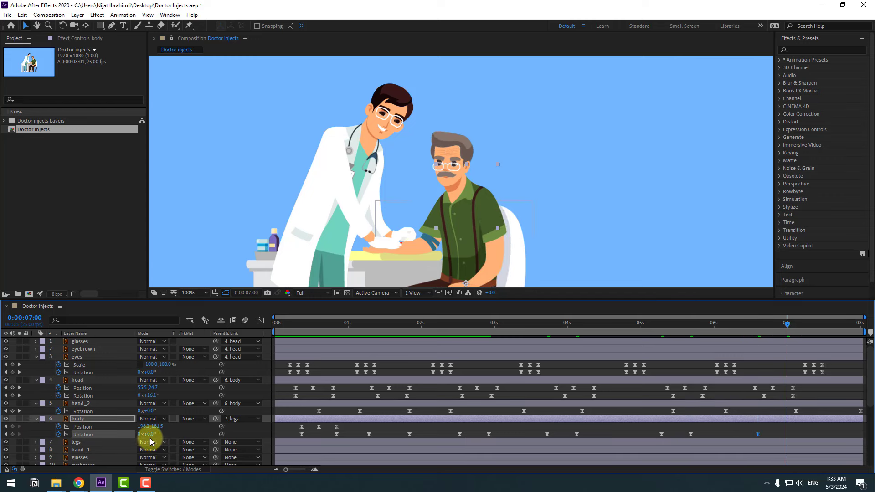
left_click(151, 436)
type("1")
key("Return")
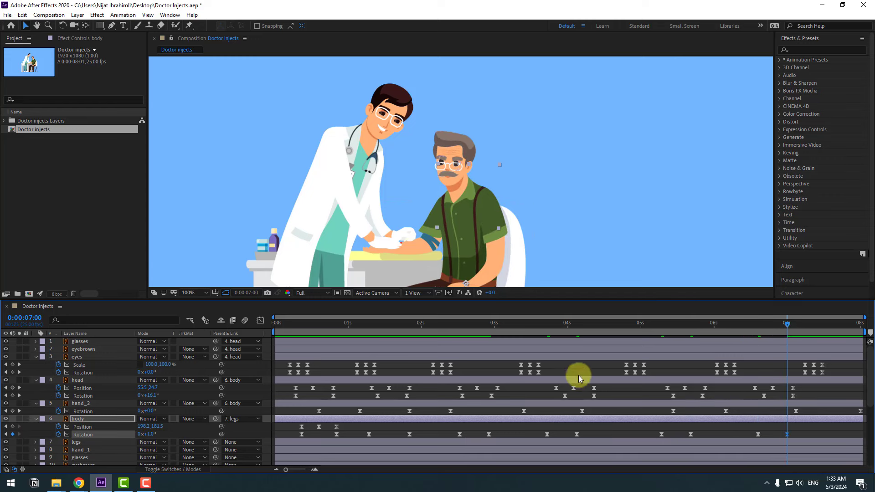
Scrub through the composition to review the patient's motion, and collapse the patient's eyes, head, hand_2 and body layers.
left_click(526, 430)
left_click_drag(434, 325, 752, 329)
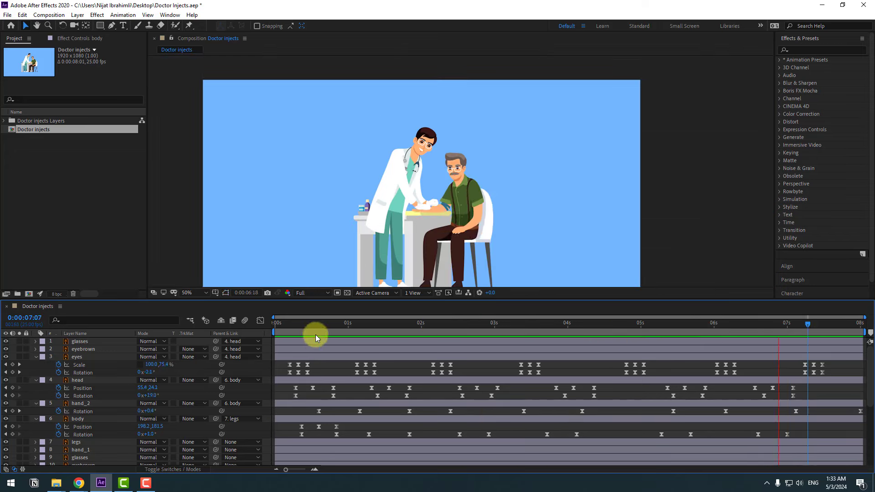
left_click(320, 325)
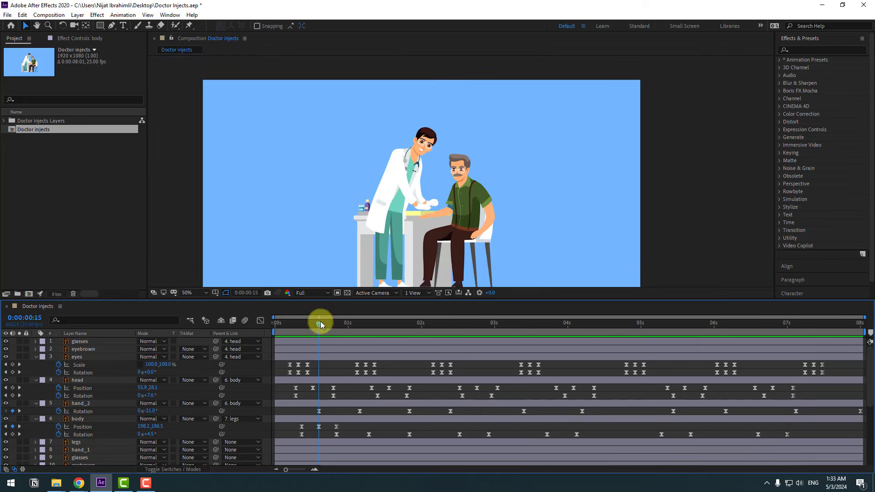
left_click(35, 358)
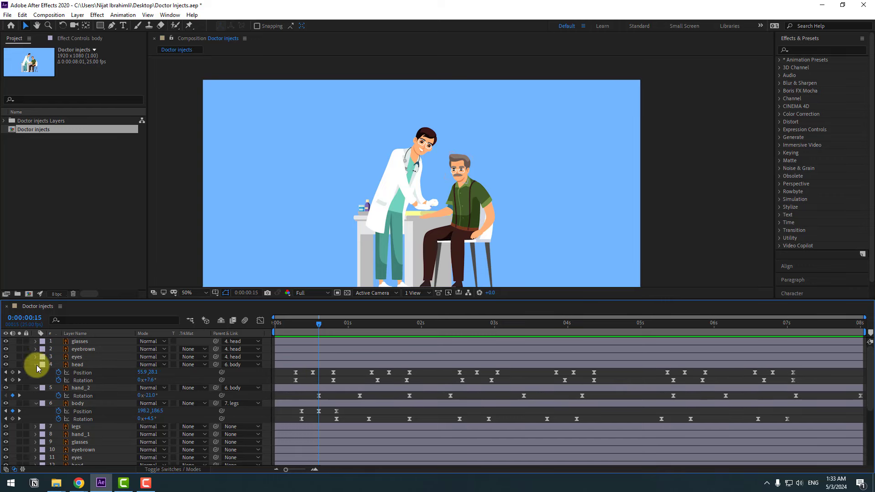
left_click(35, 365)
left_click(36, 372)
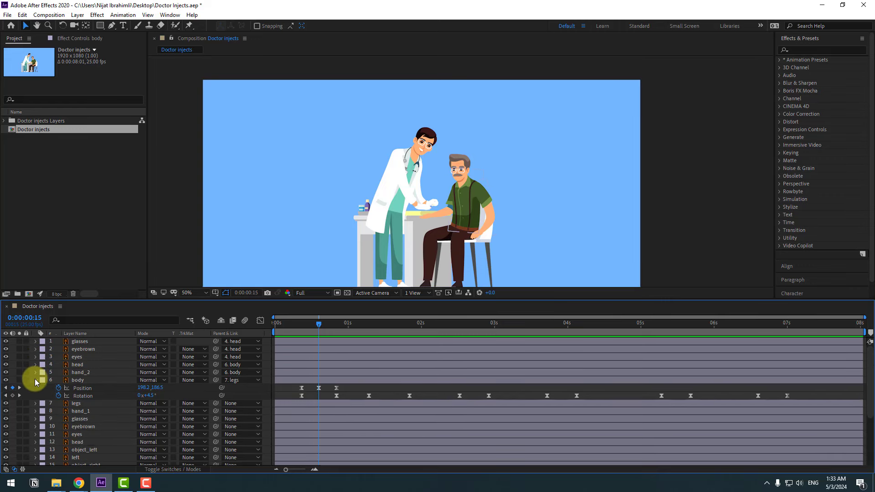
left_click(35, 380)
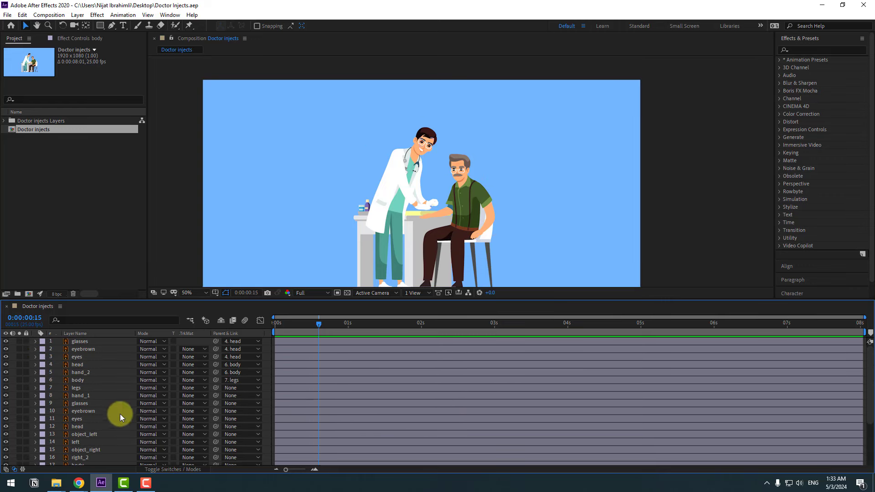
Parent the doctor's glasses, eyebrown and eyes layers to the doctor's head layer 12.
left_click(79, 403)
scroll(467, 189, "up", 5)
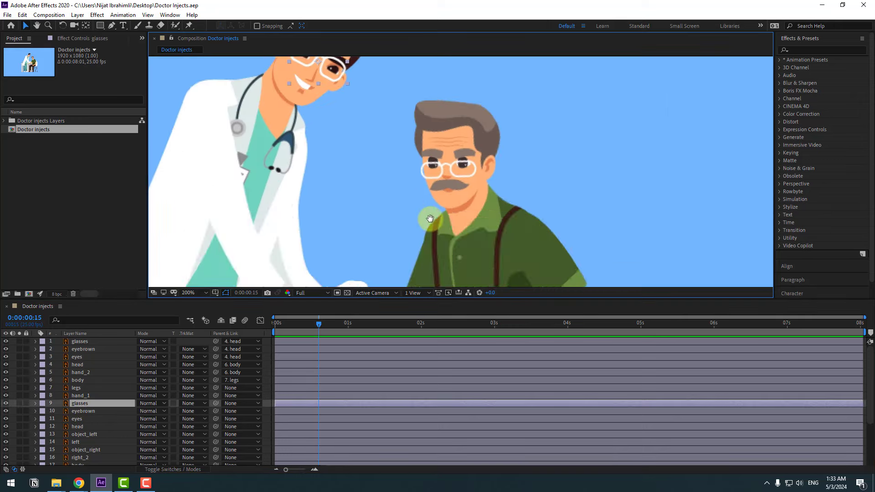
left_click_drag(390, 202, 460, 224)
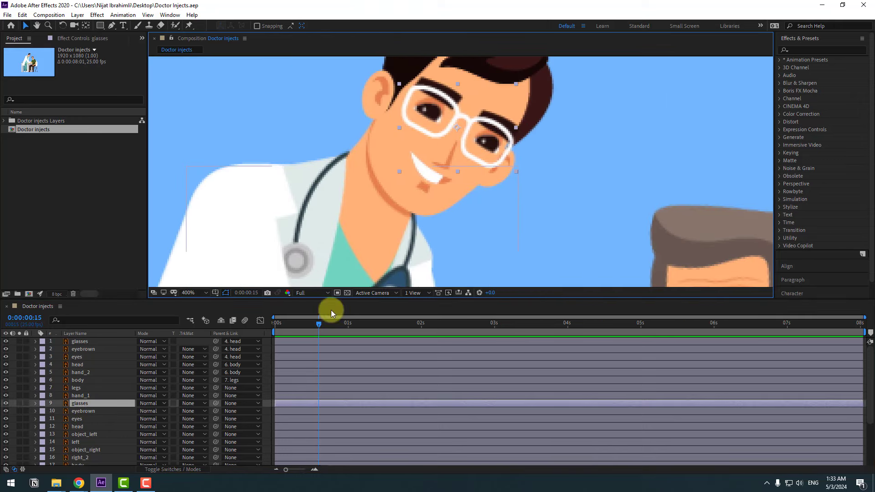
left_click(84, 411, "ctrl")
left_click(81, 420, "ctrl")
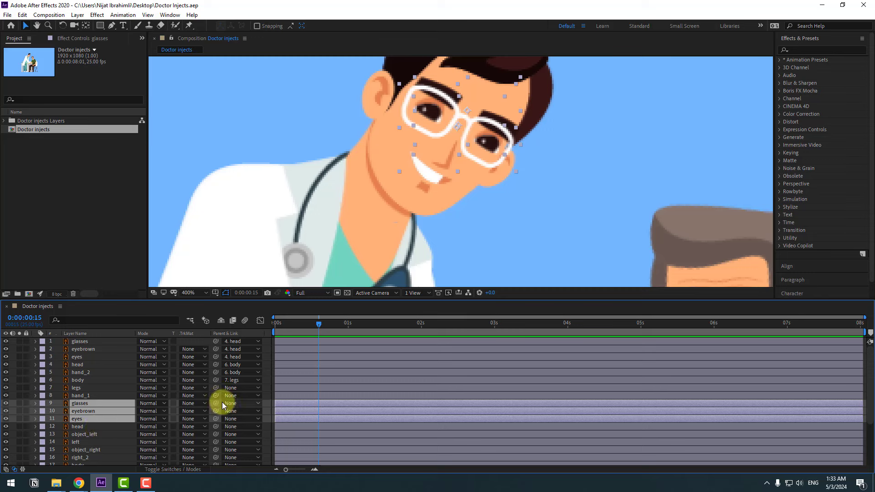
left_click_drag(202, 404, 75, 425)
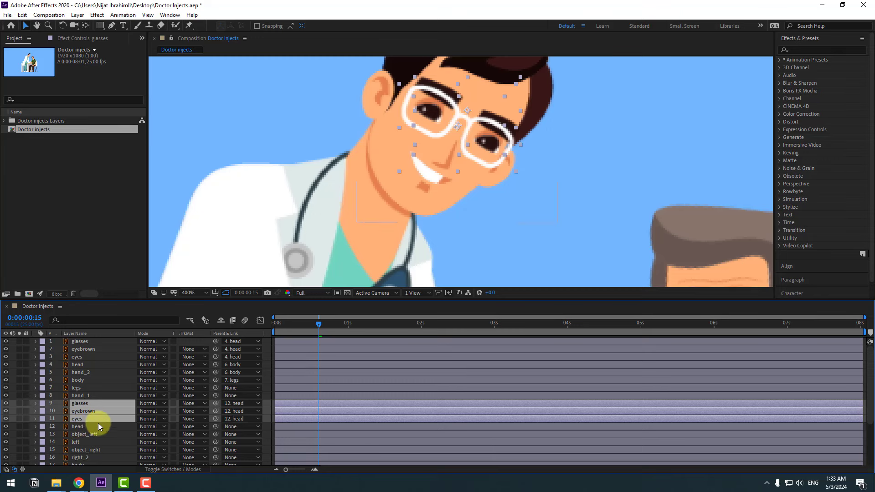
Show the layer switches and parent the doctor's head layer to the doctor's body layer 17.
left_click(163, 472)
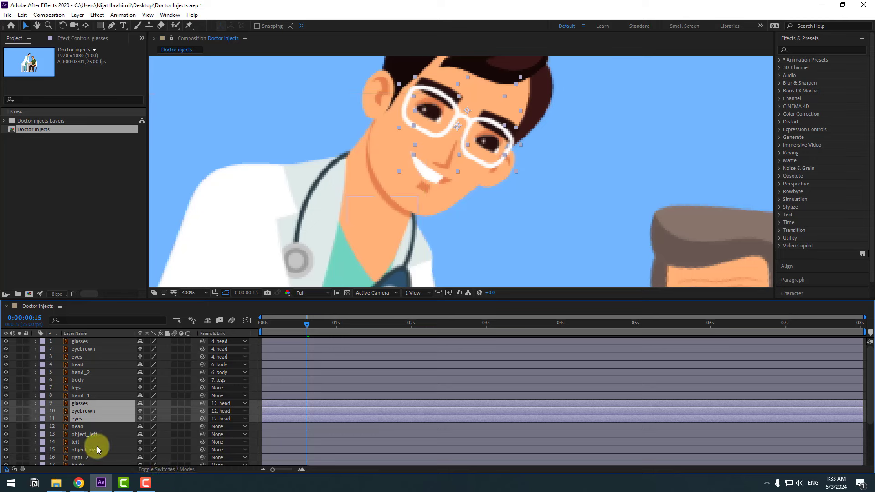
scroll(97, 448, "down", 1)
left_click(83, 403)
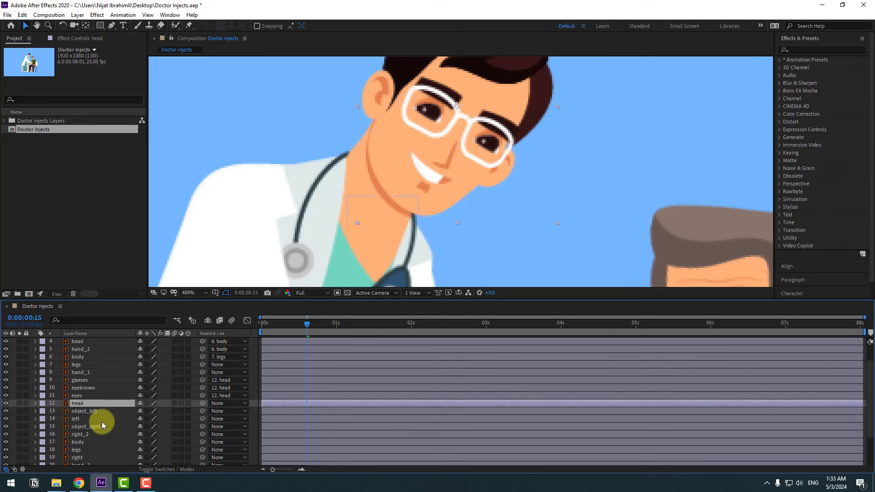
scroll(102, 422, "down", 1)
left_click_drag(201, 379, 87, 420)
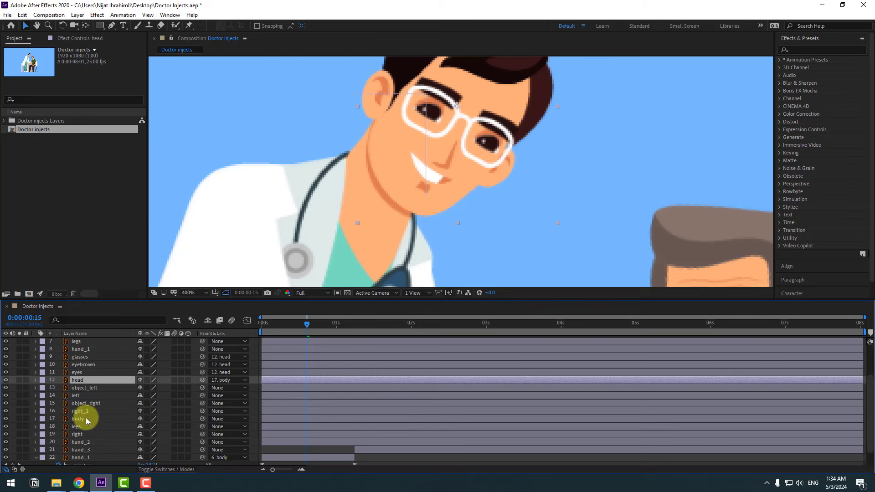
Isolate the doctor's head and move its anchor point from the center to the rear jawline beside the neck.
left_click(19, 379)
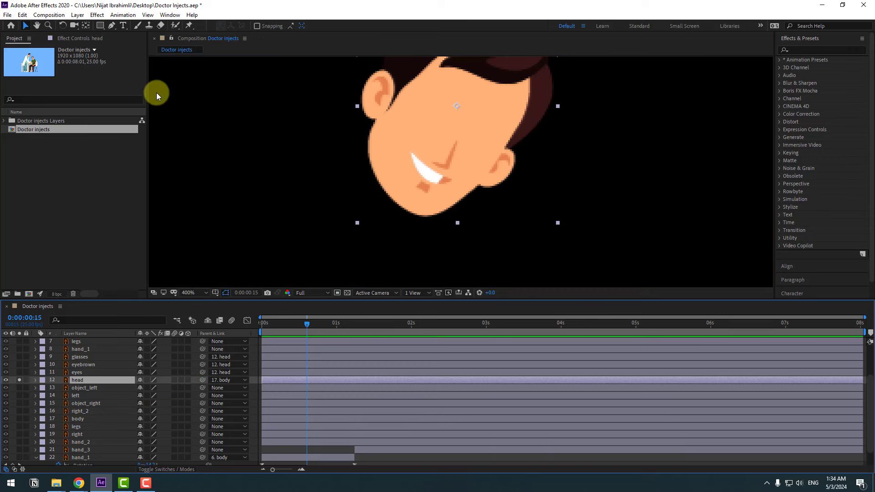
left_click(85, 26)
left_click_drag(455, 111, 384, 156)
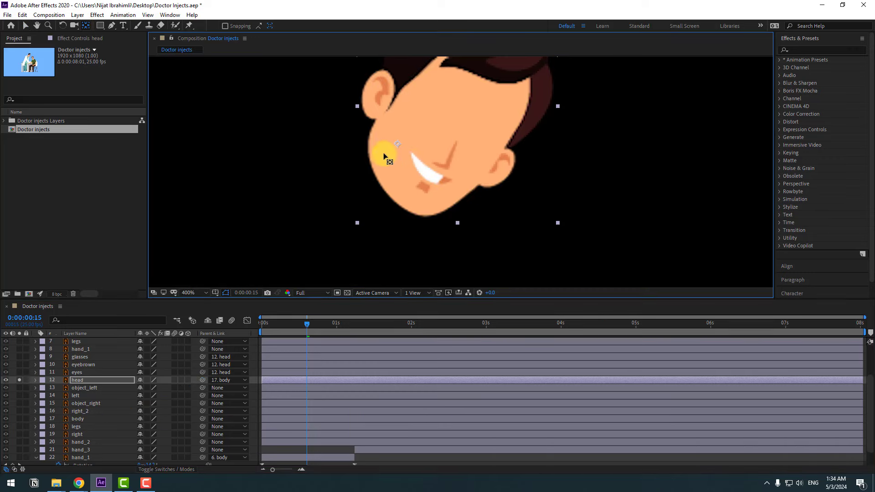
left_click(19, 380)
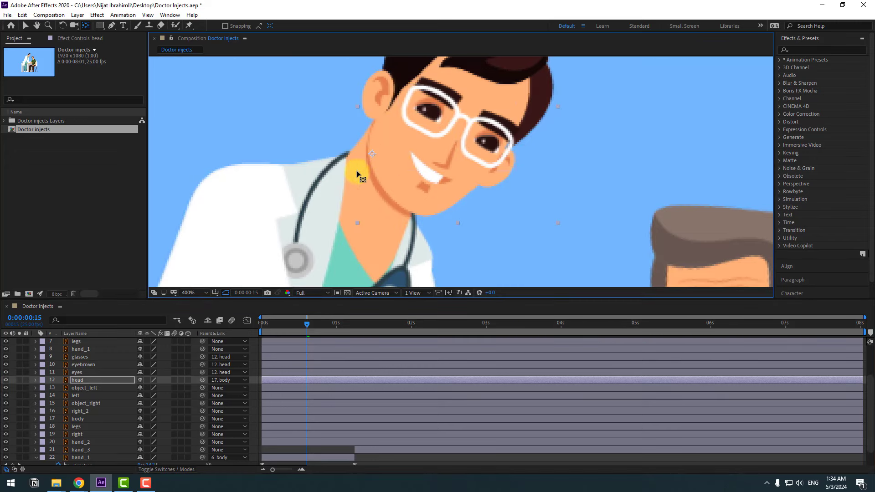
Raise the doctor head's anchor point to just below the ear, testing and undoing a head rotation before and after.
key("r")
left_click_drag(139, 388, 153, 388)
key("ctrl+z")
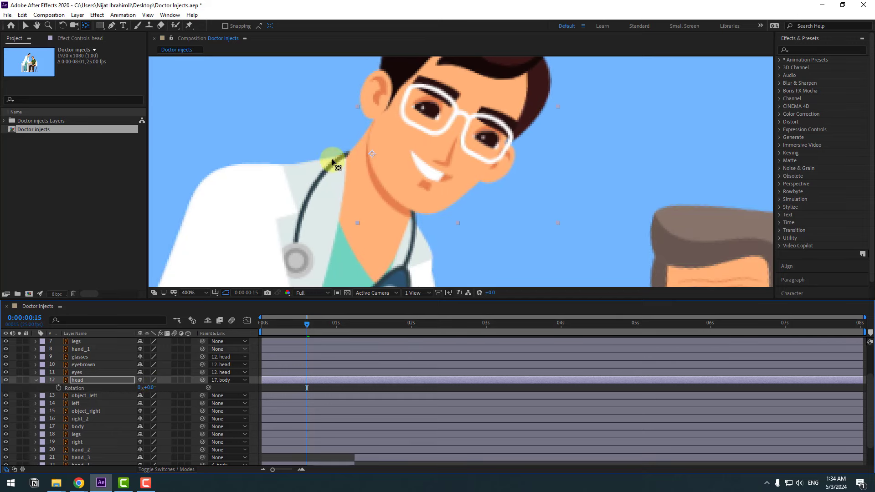
left_click(372, 141)
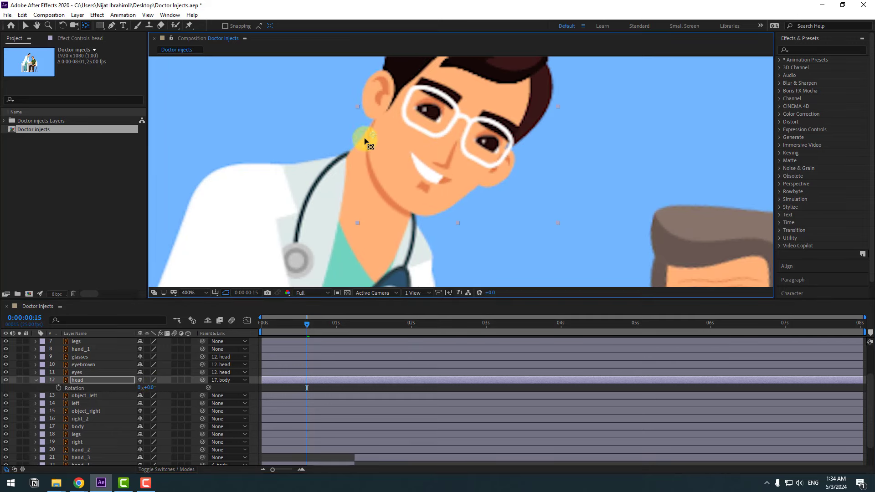
left_click_drag(146, 387, 148, 389)
key("ctrl+z")
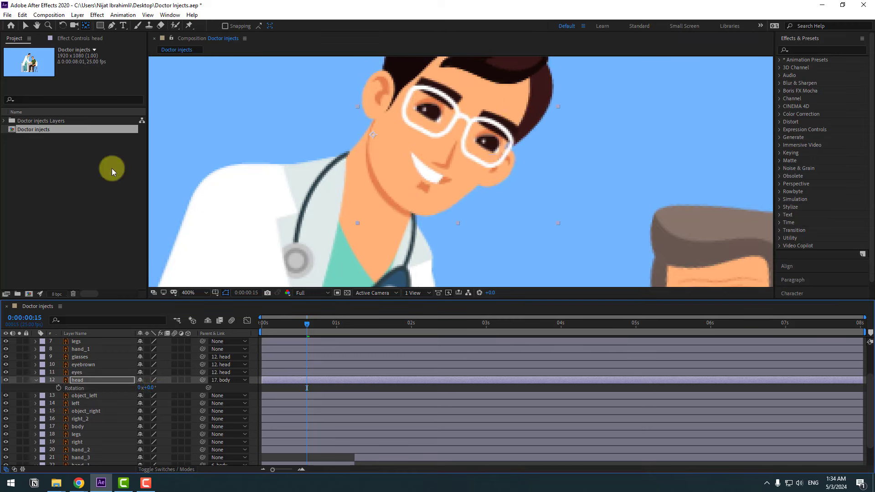
left_click(27, 27)
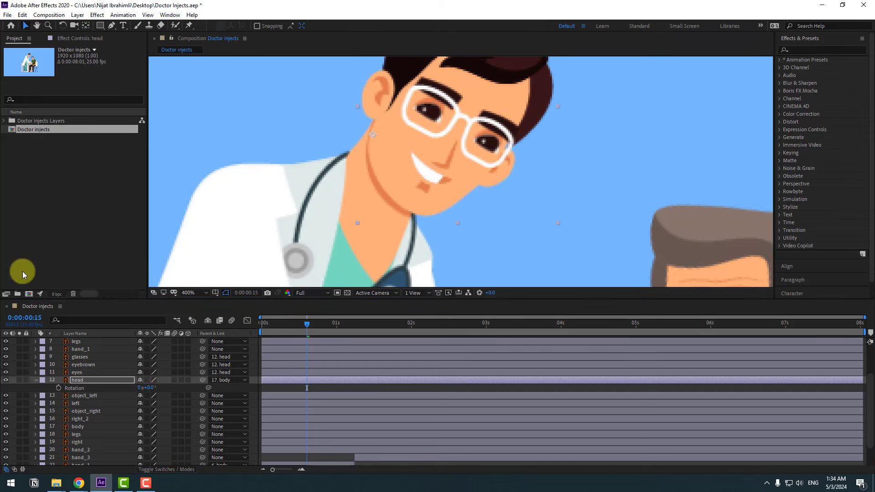
left_click(35, 381)
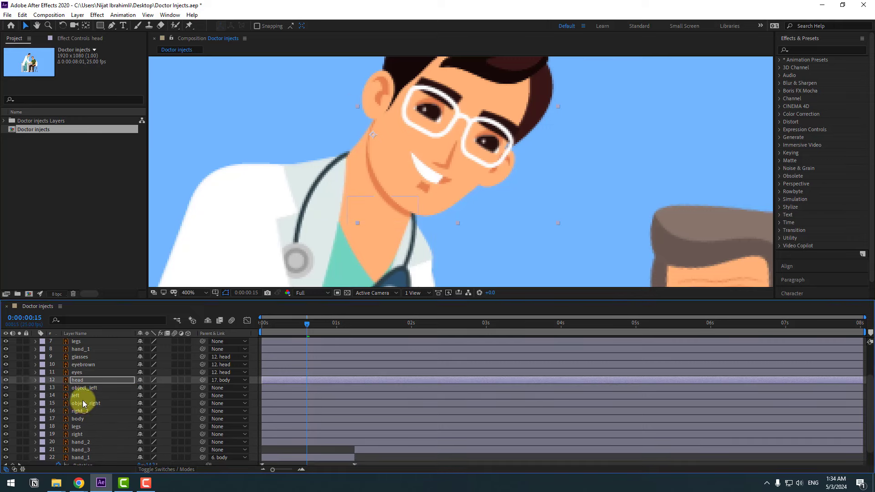
Isolate the doctor's body layer and move its anchor point down to the waist, then show all layers again.
left_click(80, 418)
left_click(19, 418)
scroll(394, 235, "down", 4)
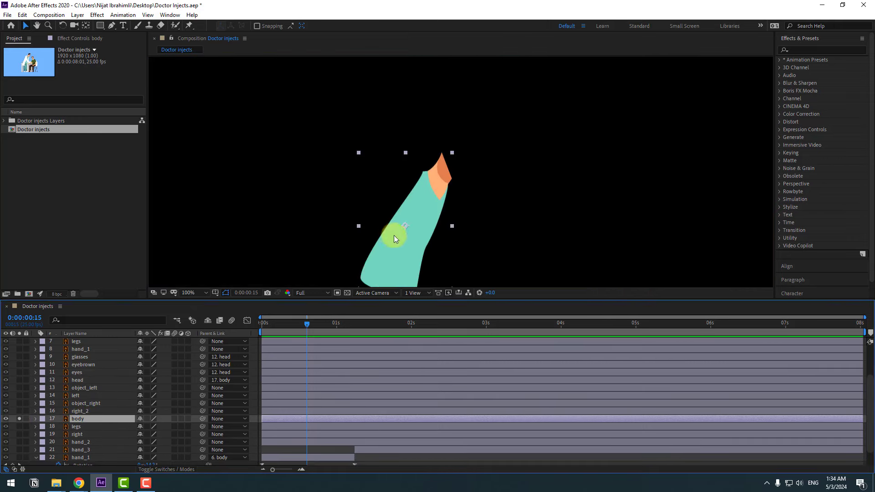
left_click_drag(366, 261, 345, 198)
left_click(85, 26)
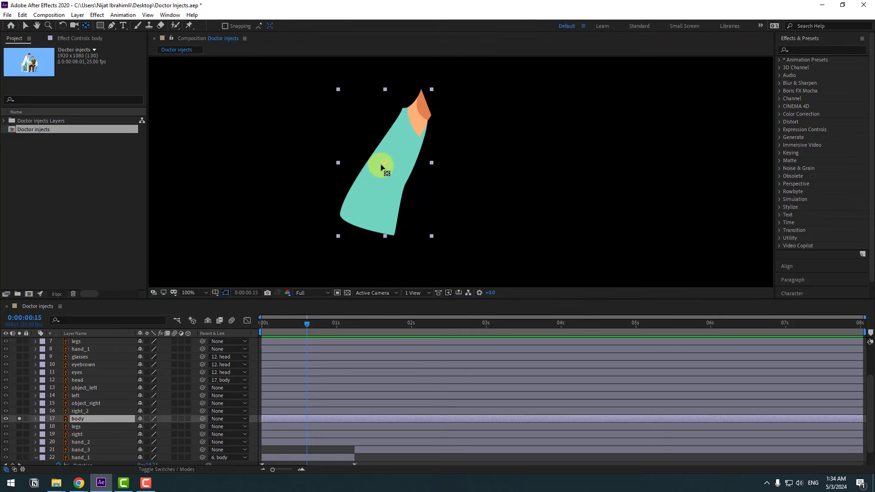
left_click_drag(381, 165, 366, 223)
left_click(52, 417)
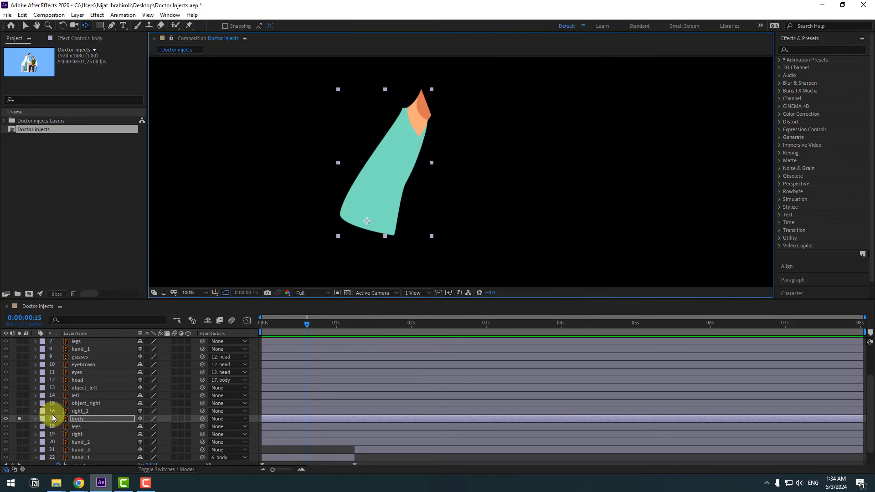
left_click(19, 419)
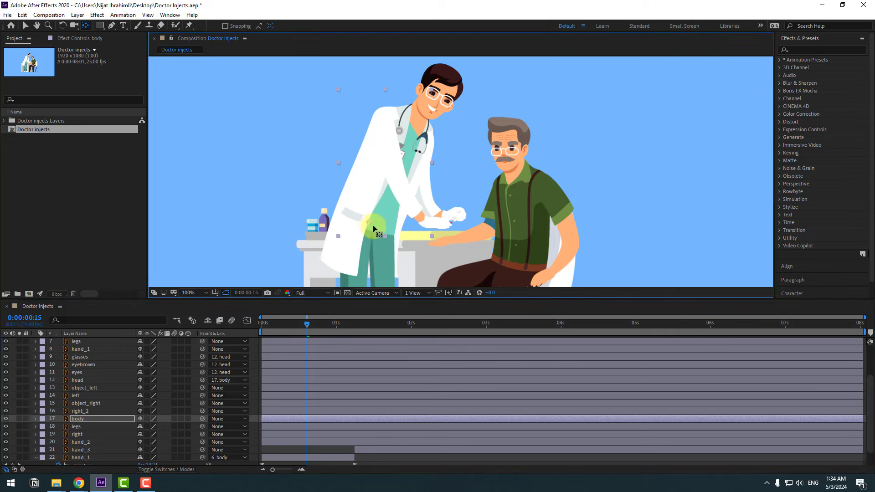
left_click(25, 25)
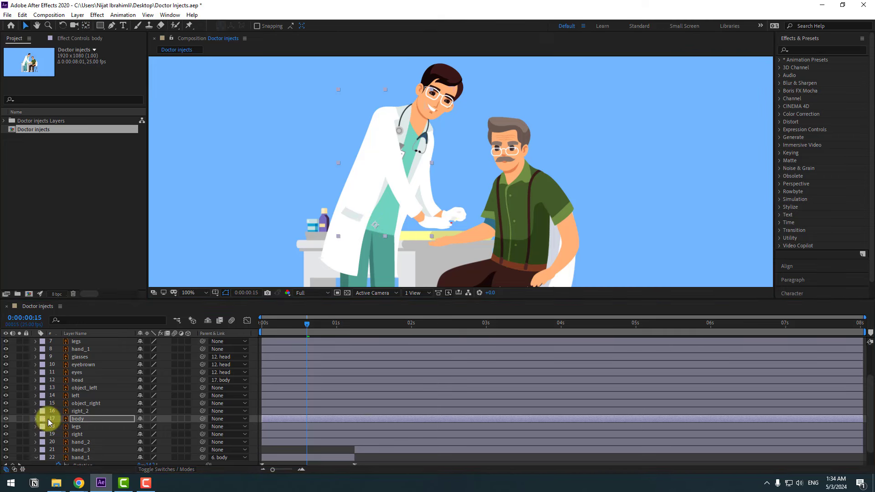
Identify the right_2 coat piece by soloing it briefly and parent it to the doctor's body layer 17.
left_click(82, 411)
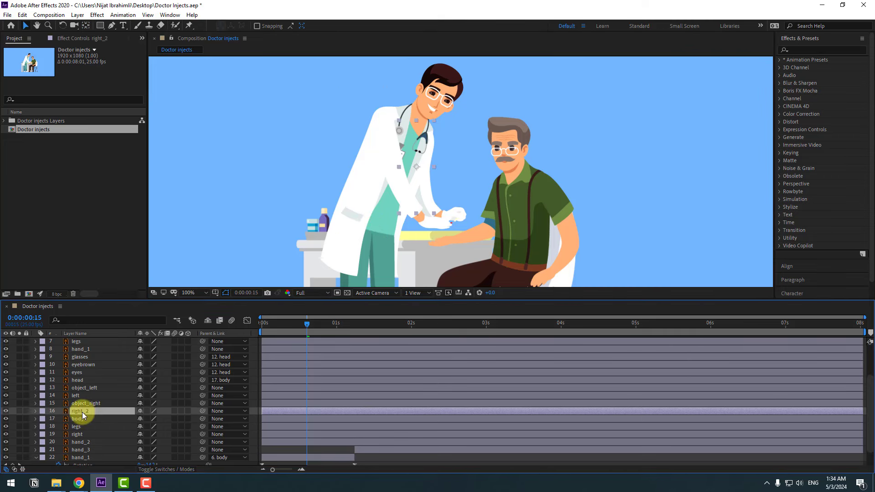
left_click(18, 411)
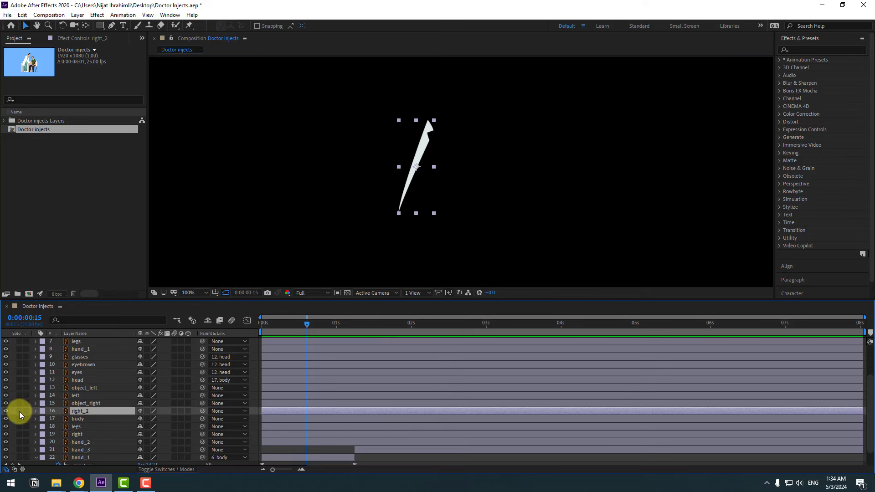
left_click(19, 412)
left_click_drag(203, 411, 87, 418)
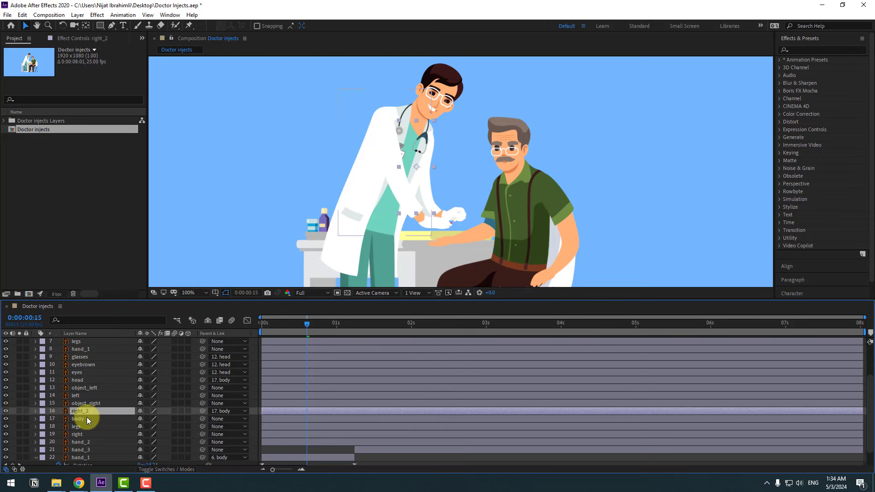
Check the doctor's right coat layer in isolation and parent it to body layer 17.
left_click(77, 435)
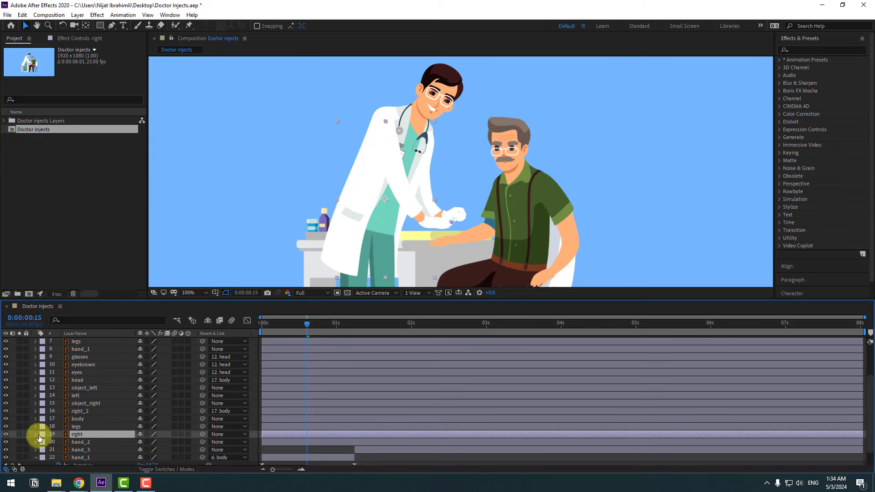
left_click(18, 434)
left_click(18, 434)
left_click_drag(171, 433, 81, 421)
Check the doctor's left coat layer 14 by soloing it briefly and parent it to body layer 17.
left_click(74, 397)
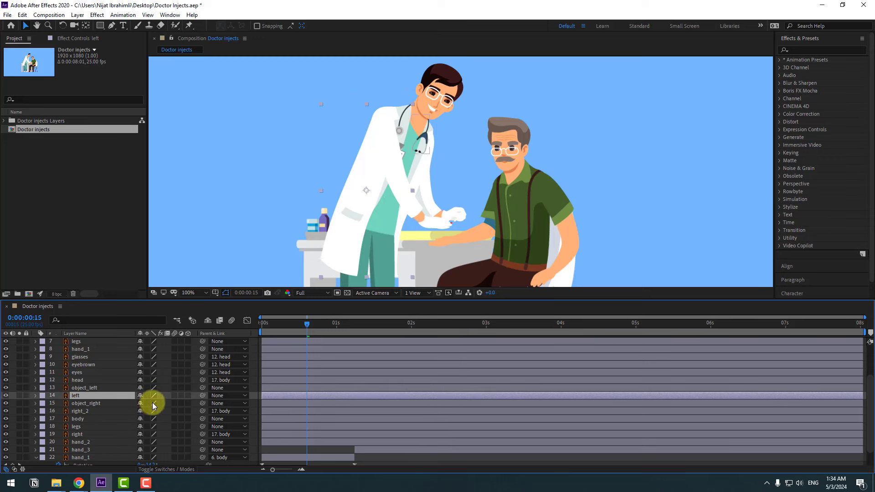
left_click(19, 395)
left_click(18, 396)
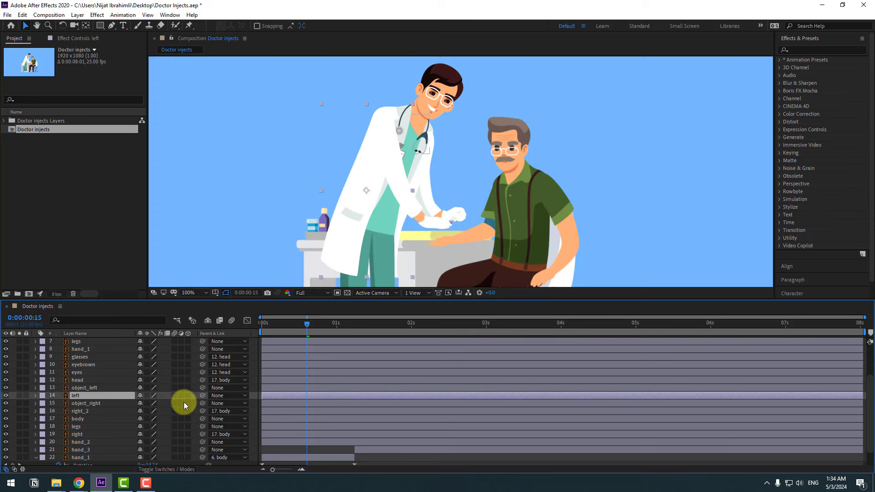
left_click_drag(202, 397, 78, 420)
Test a rotation of the doctor's body layer 17, undo it, and save the project.
left_click(78, 420)
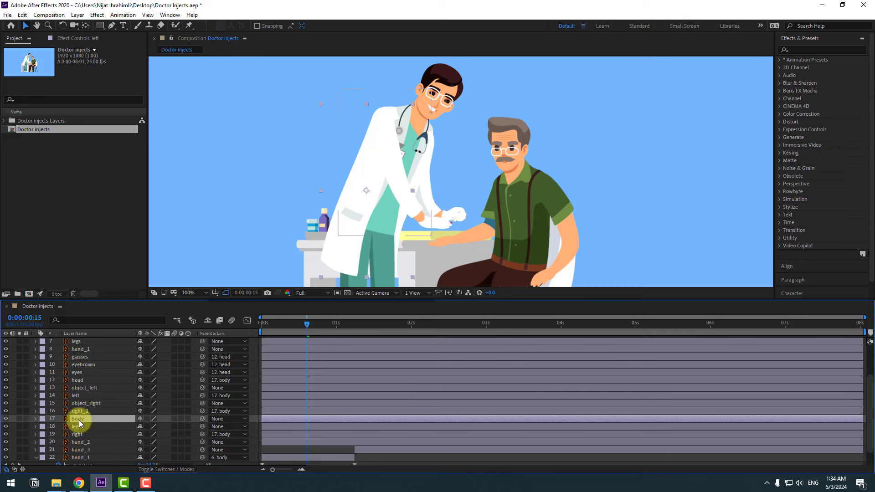
key("r")
left_click_drag(146, 426, 149, 426)
key("ctrl+z")
key("r")
key("ctrl+s")
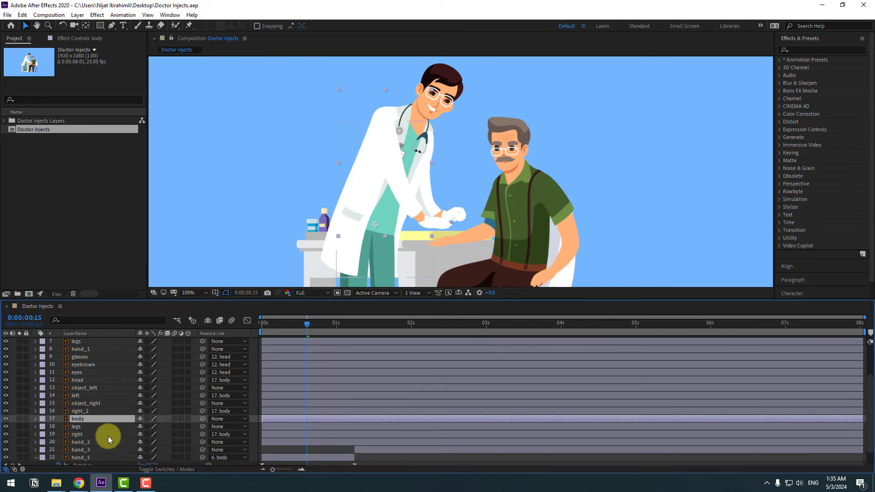
Isolate hand_2 layer 20 to move its anchor point up to the shoulder end, and parent the layer to body layer 17.
left_click(83, 444)
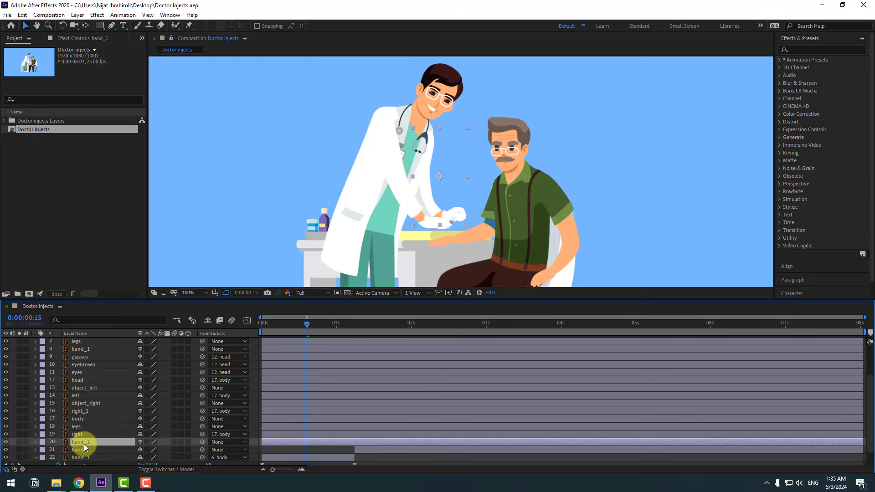
left_click(19, 442)
left_click(86, 26)
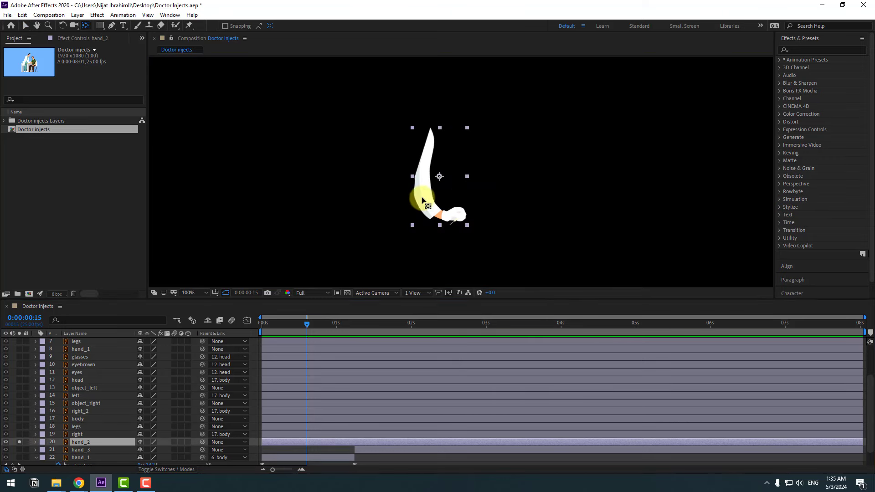
left_click(440, 175)
left_click_drag(439, 175, 429, 131)
left_click(25, 25)
left_click(20, 442)
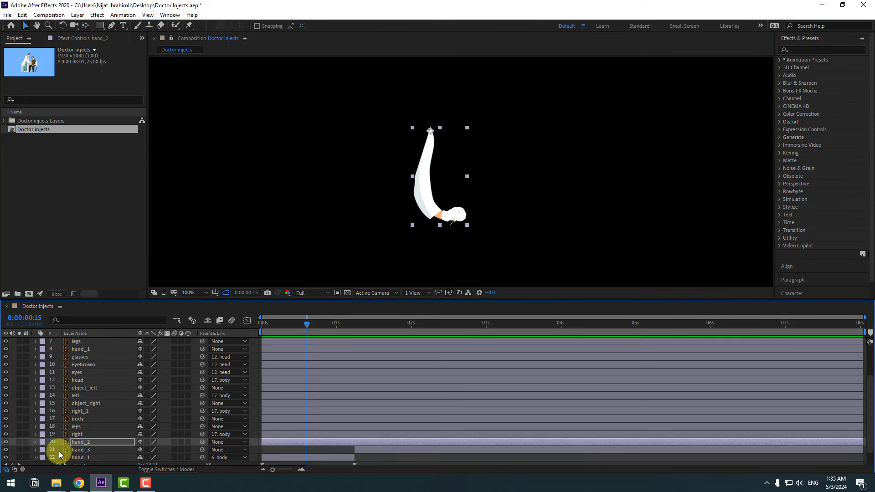
left_click_drag(201, 441, 85, 418)
Parent hand_1 layer 8 to body layer 17 and move its anchor point to the shoulder with the layer isolated.
scroll(119, 395, "up", 1)
left_click(86, 376)
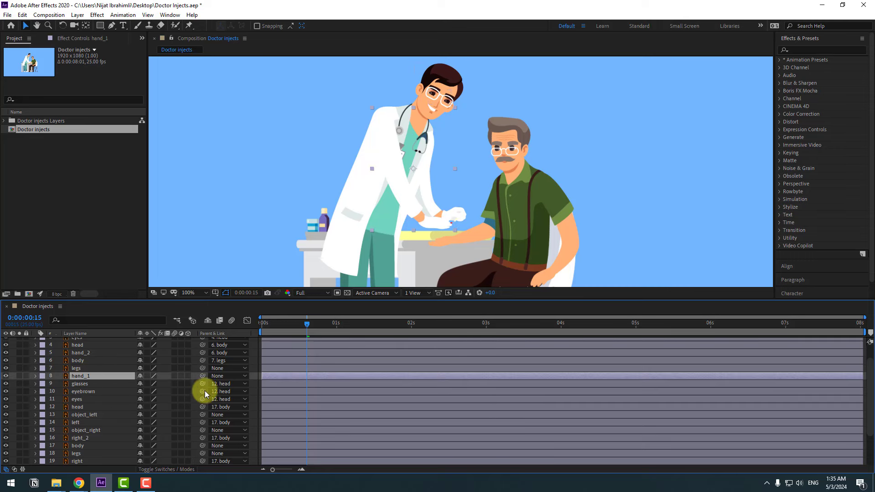
left_click_drag(203, 376, 77, 446)
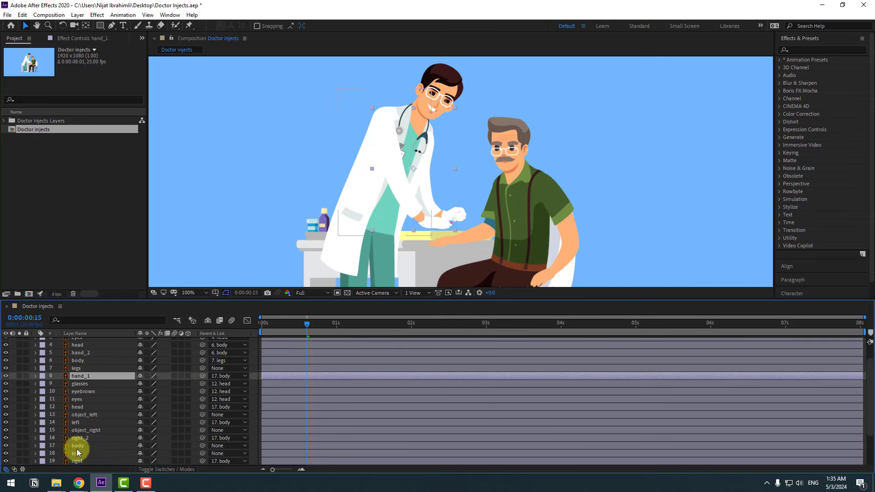
left_click(20, 376)
left_click(86, 26)
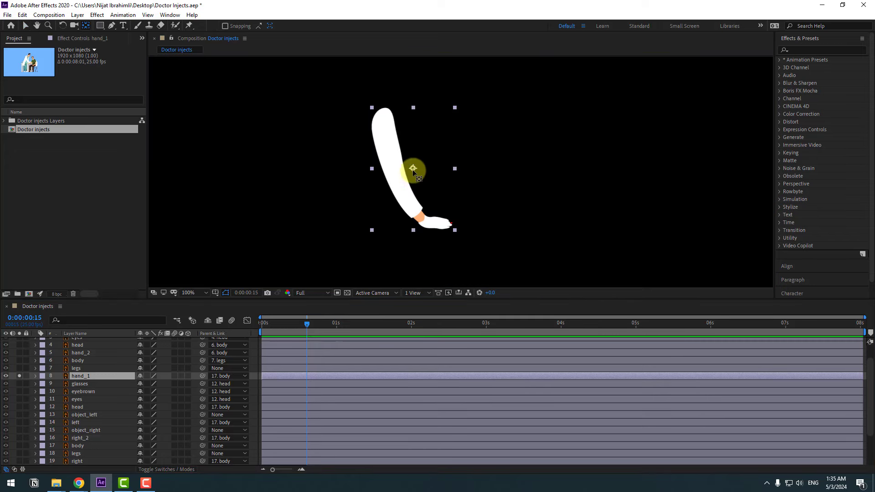
left_click_drag(414, 168, 385, 113)
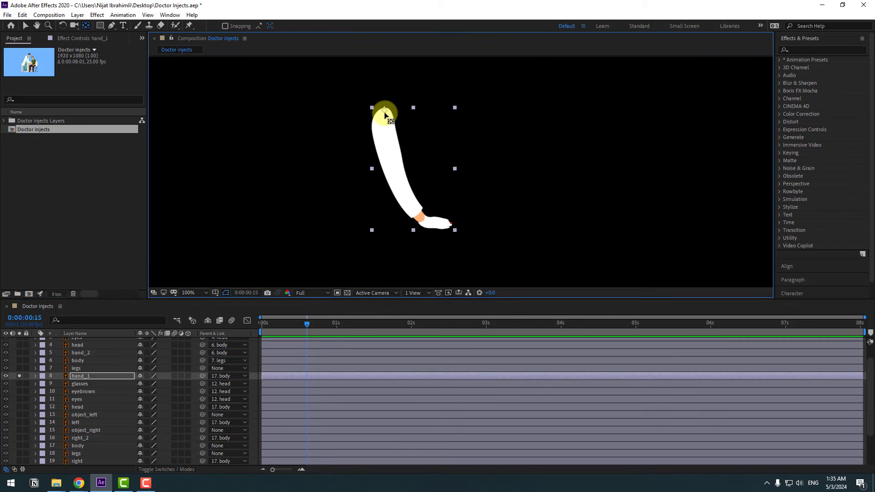
left_click(26, 26)
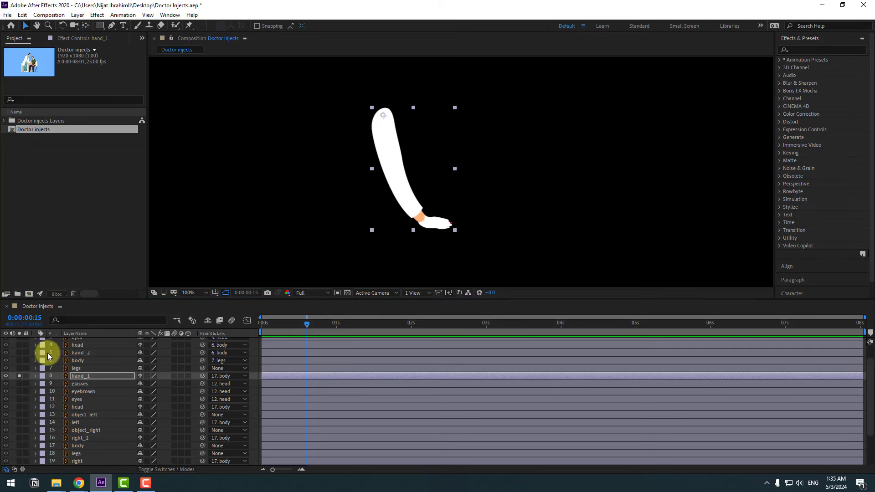
left_click(20, 376)
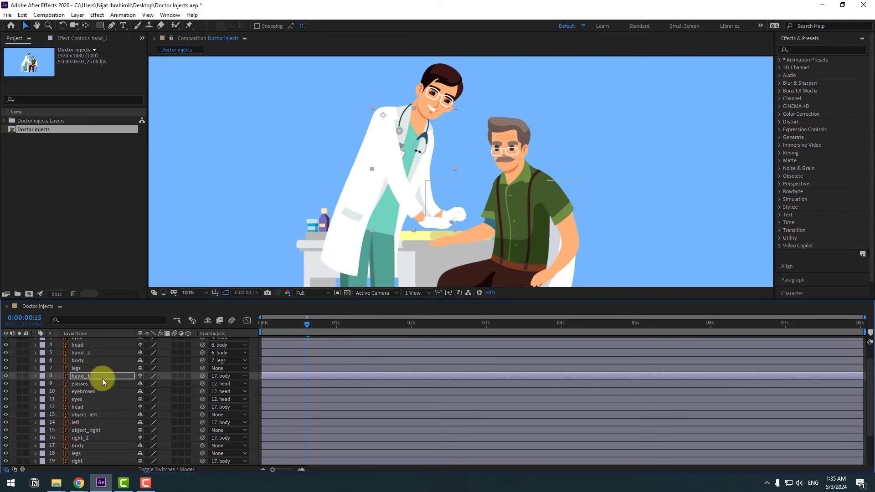
Test a slight rotation of the doctor's hand_1 layer 8, undo it, and save the project.
key("r")
left_click_drag(150, 384, 151, 383)
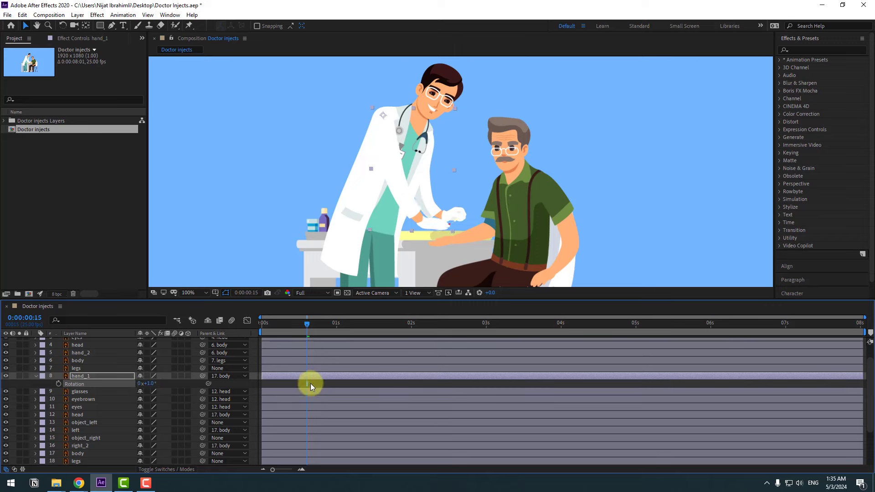
key("ctrl+s")
Add a Rotation keyframe to the doctor's body layer 17 at 0:00:01:06, aligned with the end keyframe of the patient's hand_1 rotation.
scroll(355, 378, "down", 3)
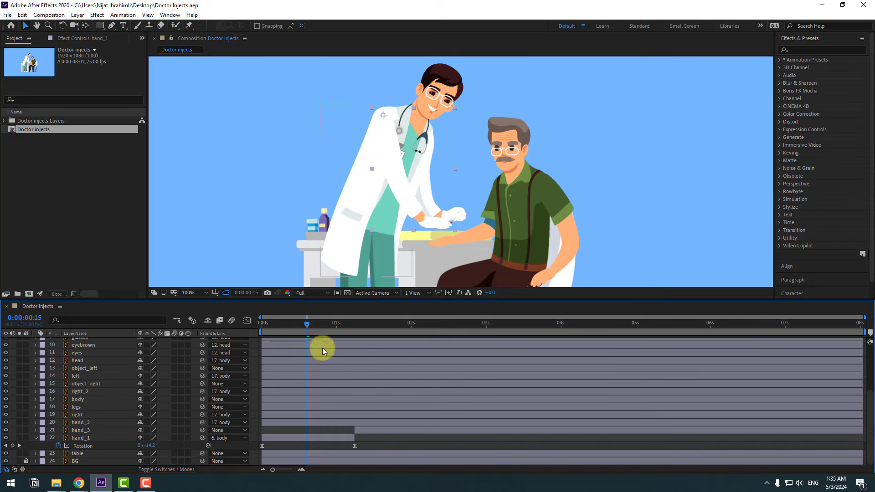
left_click_drag(311, 323, 354, 324)
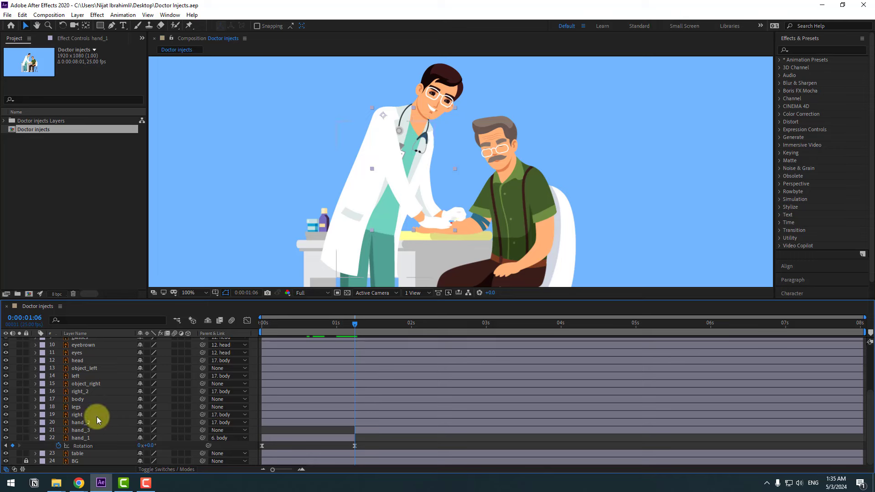
scroll(97, 417, "up", 1)
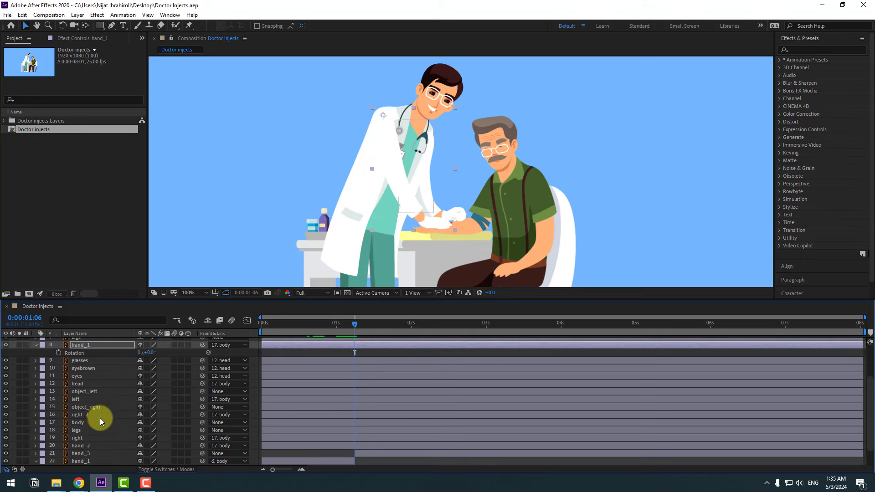
left_click(76, 423)
key("r")
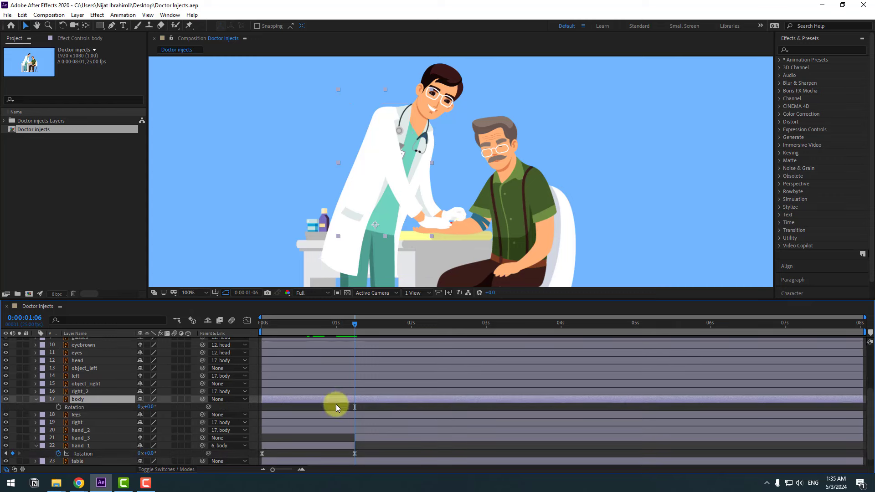
left_click(58, 406)
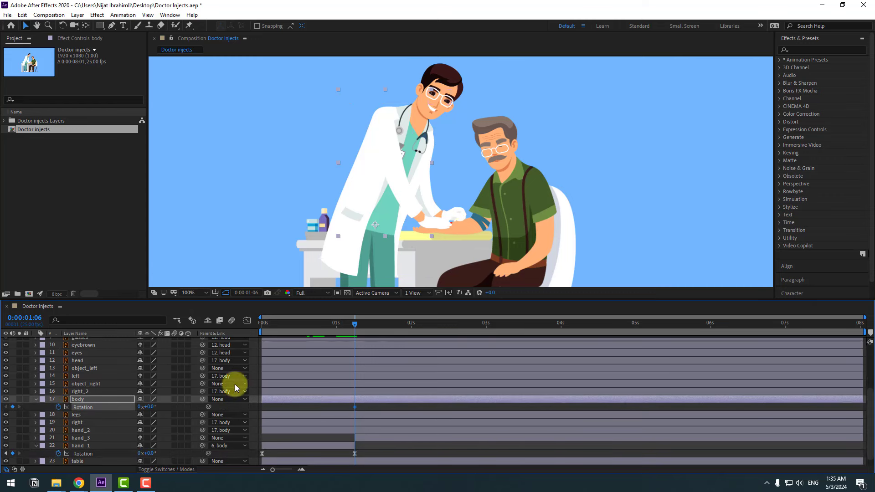
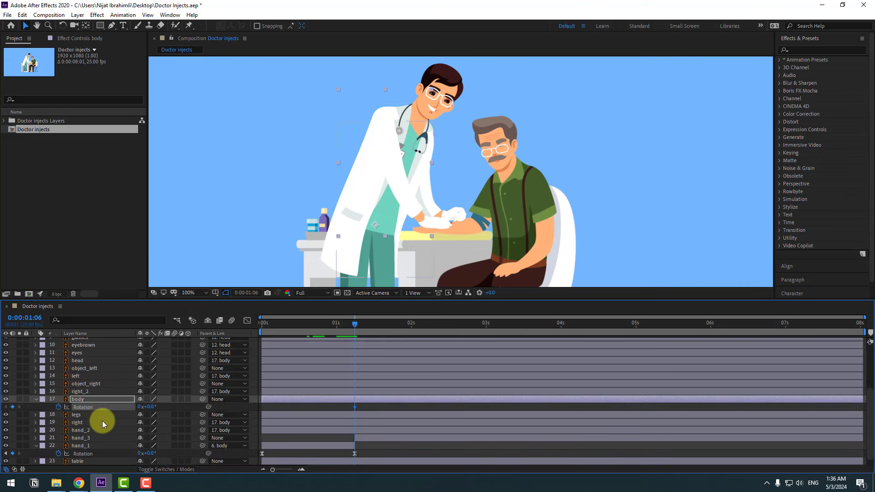
Add Rotation keyframes at 0:00:01:06 to the doctor's hand_2 layer 20 and hand_1 layer 8.
left_click(88, 430)
key("r")
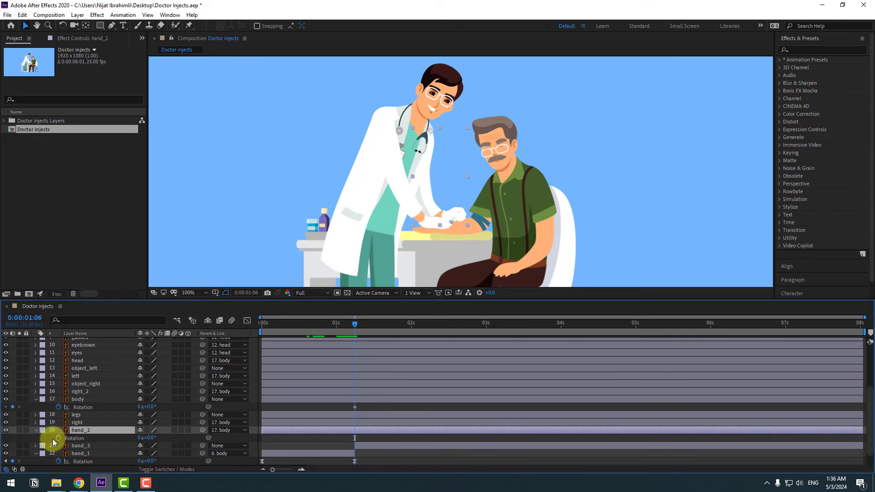
left_click(58, 438)
scroll(318, 389, "up", 3)
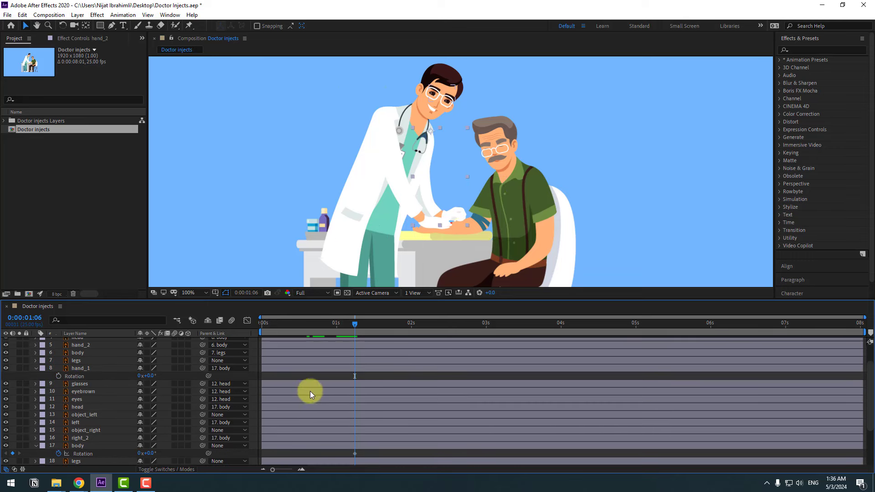
left_click(87, 369)
scroll(331, 397, "down", 2)
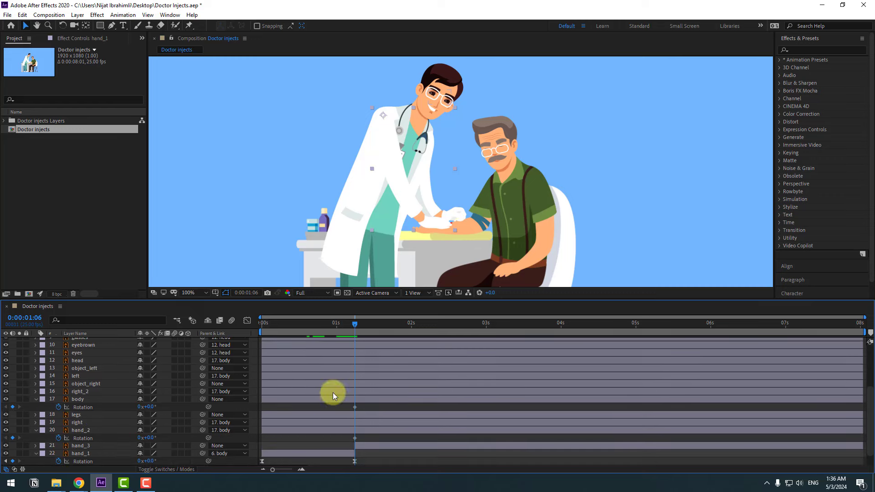
At 0:00:00:00, set Rotation to -17° on body layer 17, +13° on hand_2 layer 20 and +49° on hand_1 layer 8.
left_click_drag(341, 330, 236, 340)
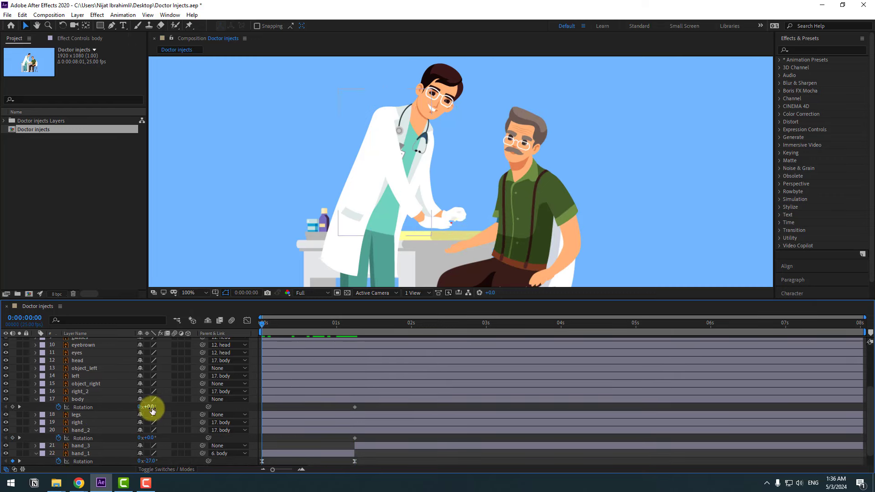
left_click_drag(152, 407, 144, 407)
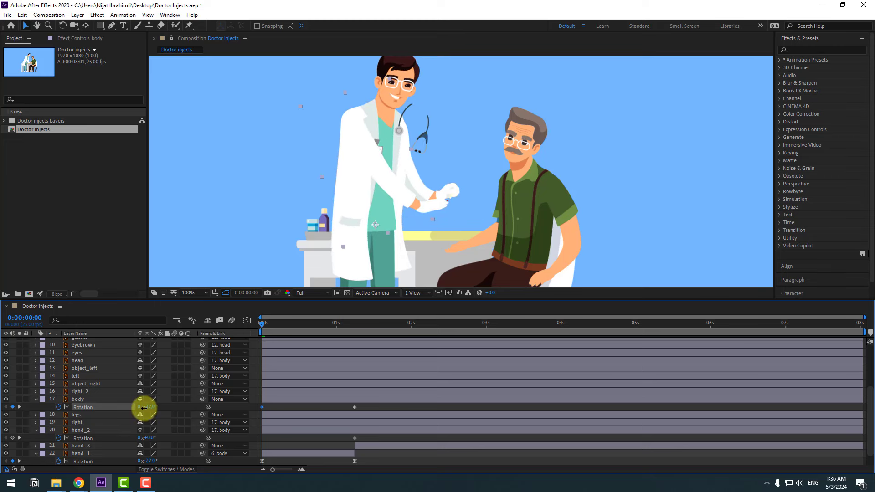
left_click_drag(146, 438, 154, 437)
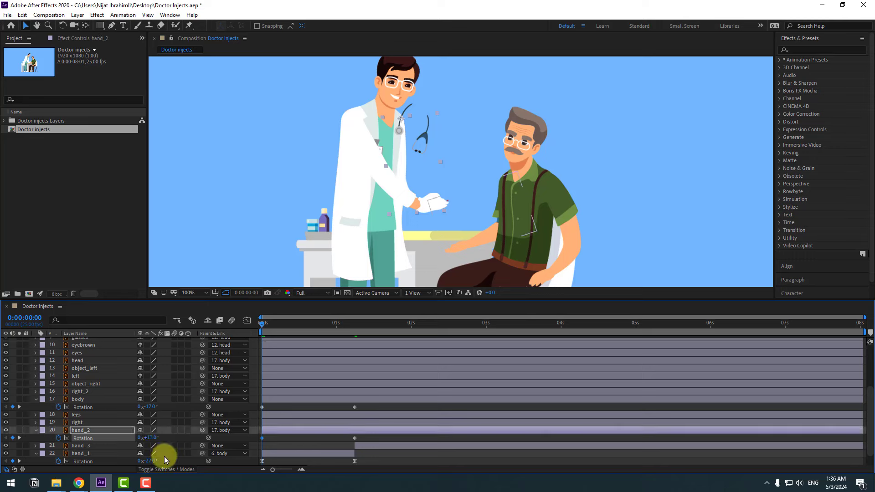
scroll(171, 417, "up", 3)
left_click_drag(148, 398, 178, 398)
Apply Easy Ease to all Rotation keyframes of hand_1 layer 8, body layer 17 and hand_2 layer 20, and preview the animation.
scroll(376, 398, "down", 3)
left_click_drag(368, 379, 264, 459)
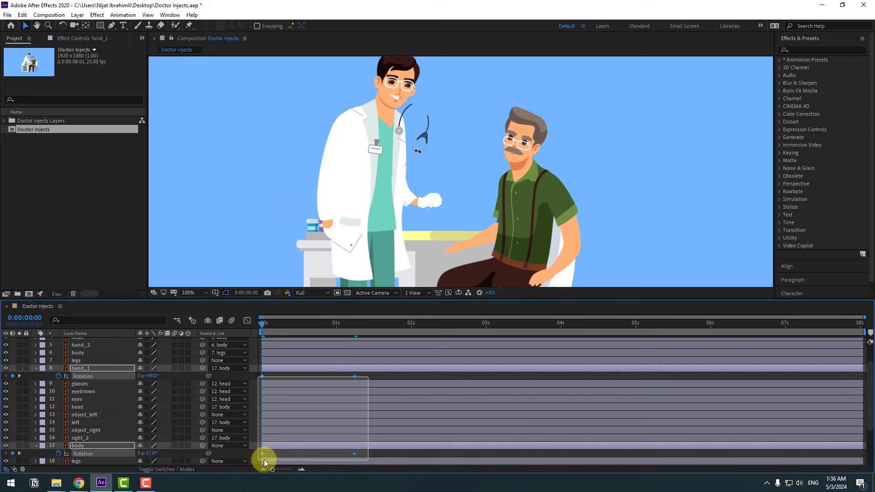
scroll(336, 439, "down", 5)
left_click_drag(358, 421, 263, 426)
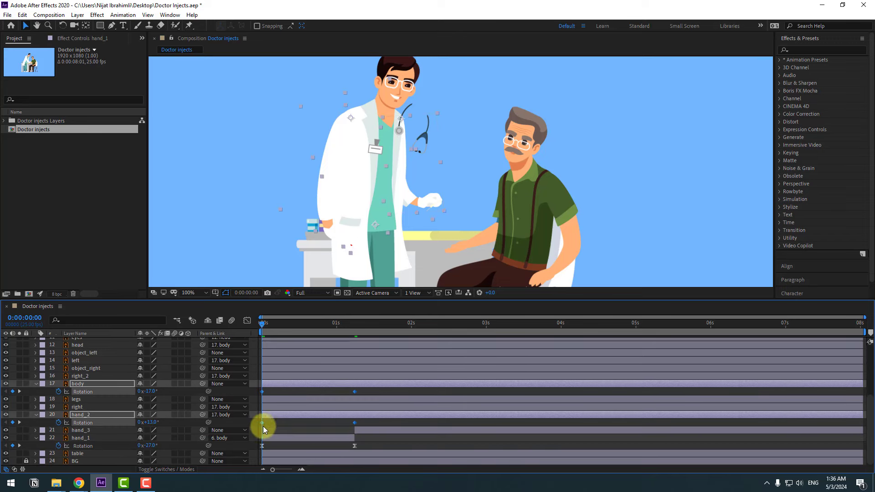
right_click(264, 425)
mouse_move(291, 418)
left_click(396, 358)
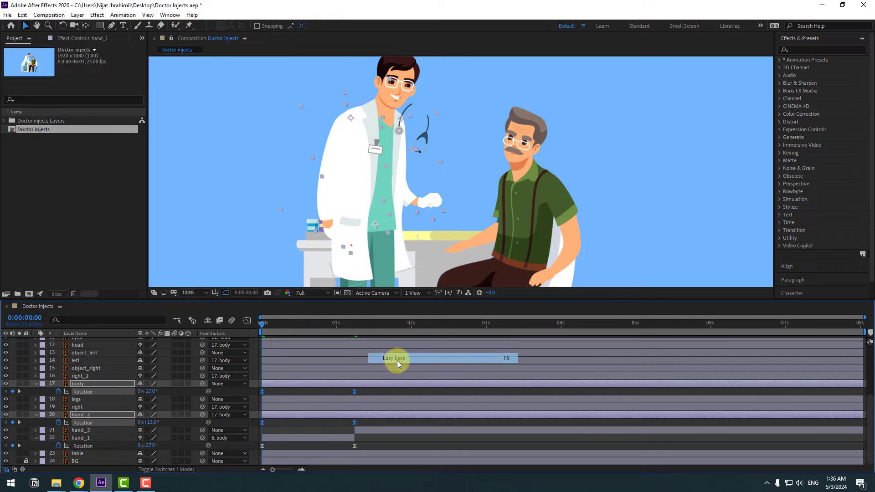
key("space")
key("space")
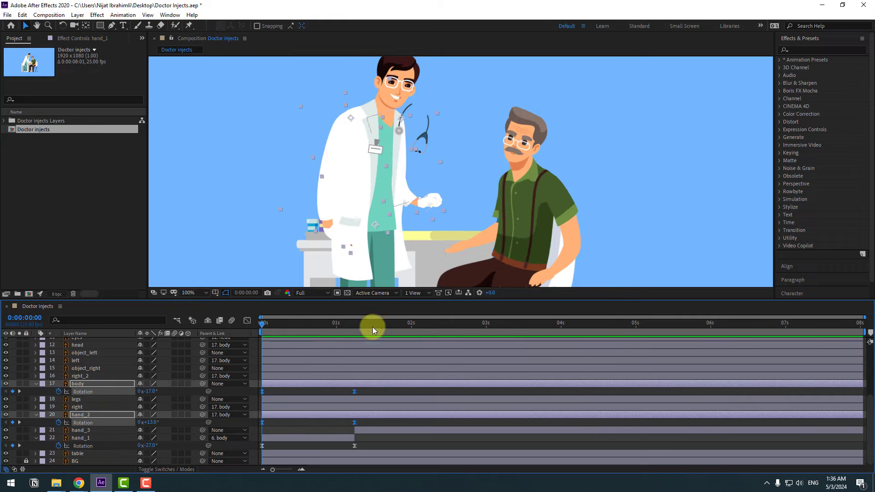
Retime the doctor's body and hand Rotation keyframes to start at about 0:00:00:05 and end at 0:00:01:02, previewing the motion.
left_click_drag(357, 303, 357, 214)
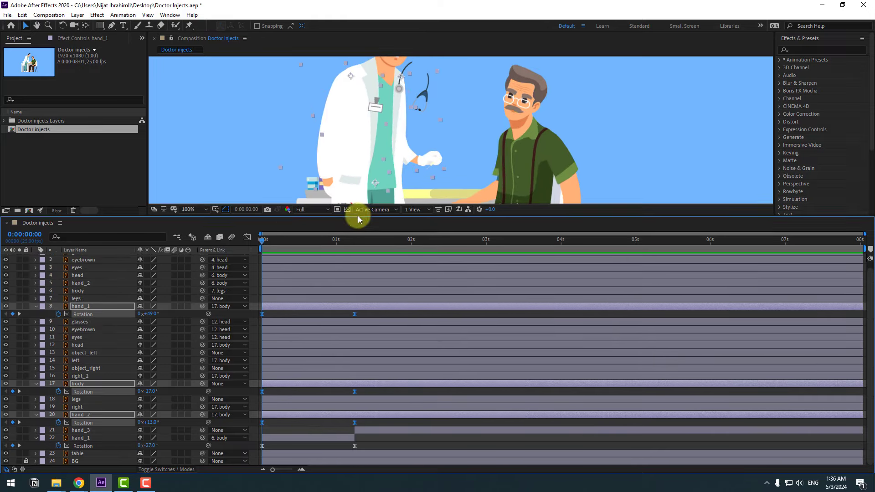
left_click_drag(365, 322, 303, 392)
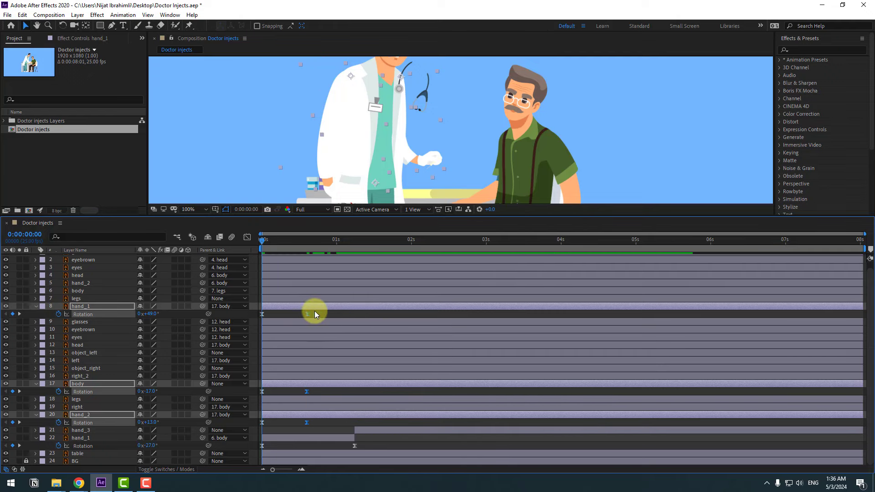
left_click_drag(314, 311, 275, 400)
key("space")
key("space")
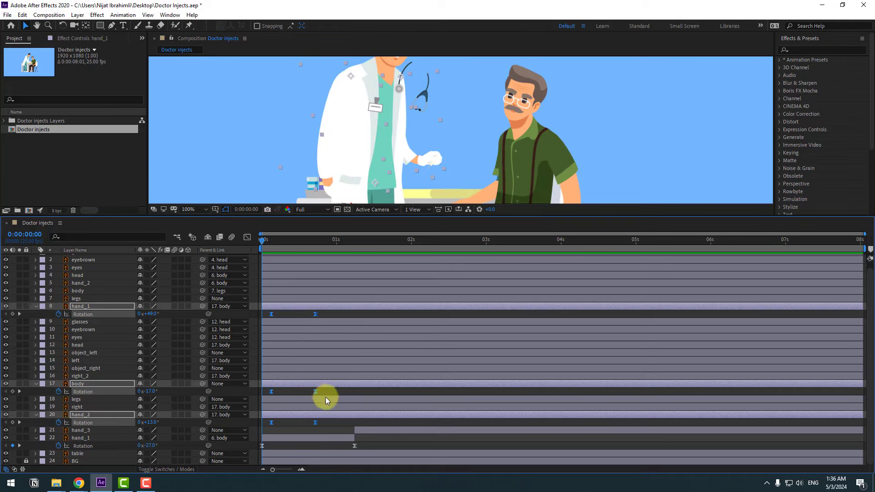
left_click_drag(316, 392, 322, 392)
left_click_drag(308, 430, 342, 420)
key("space")
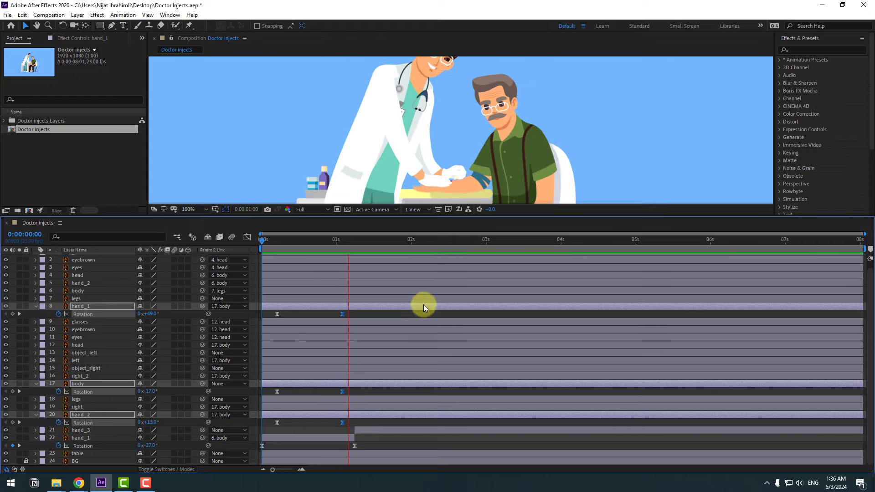
scroll(483, 184, "down", 2)
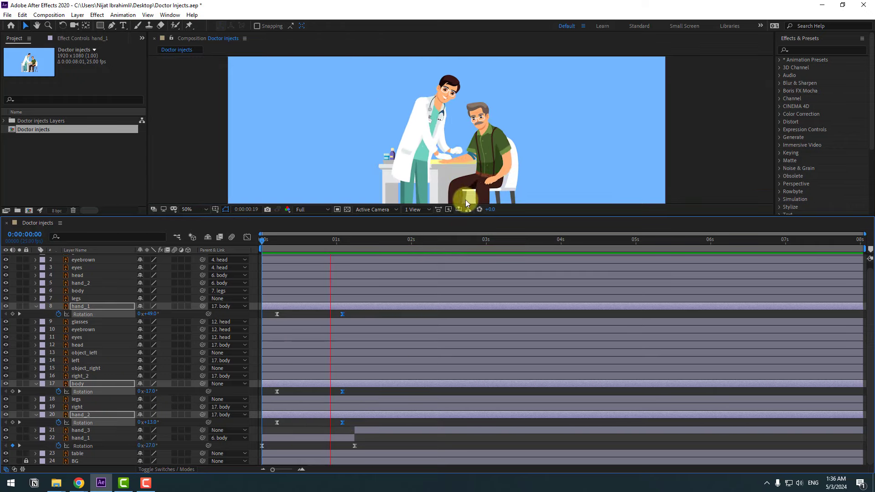
Add a Rotation keyframe of -15° to the doctor's head layer 12 at 0:00:00:09.
left_click(337, 240)
left_click_drag(346, 240, 361, 241)
left_click(371, 315)
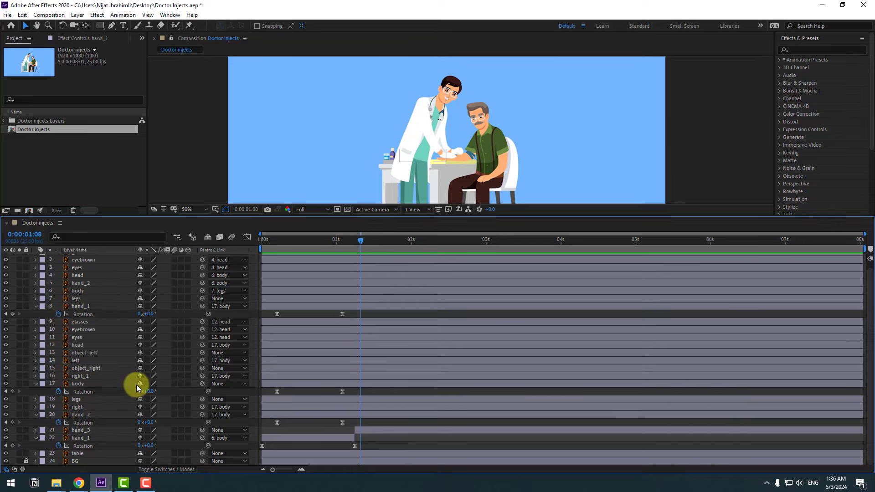
left_click(78, 344)
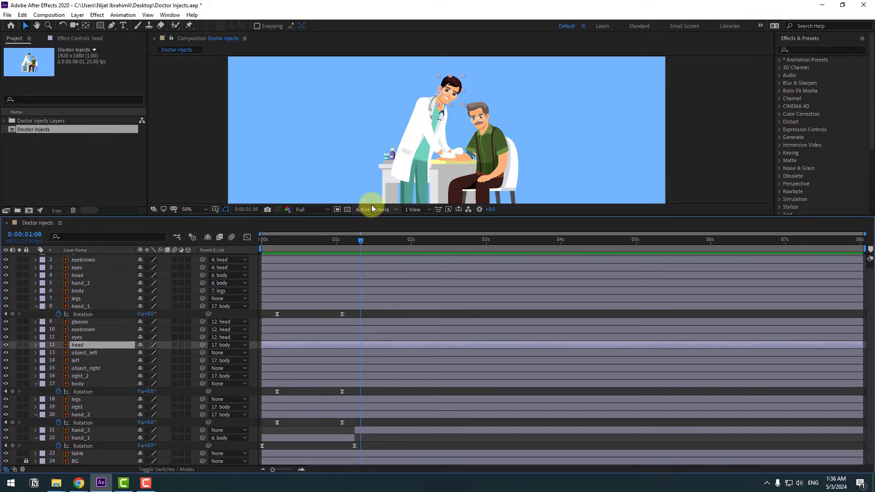
scroll(453, 97, "up", 2)
left_click_drag(351, 242, 345, 240)
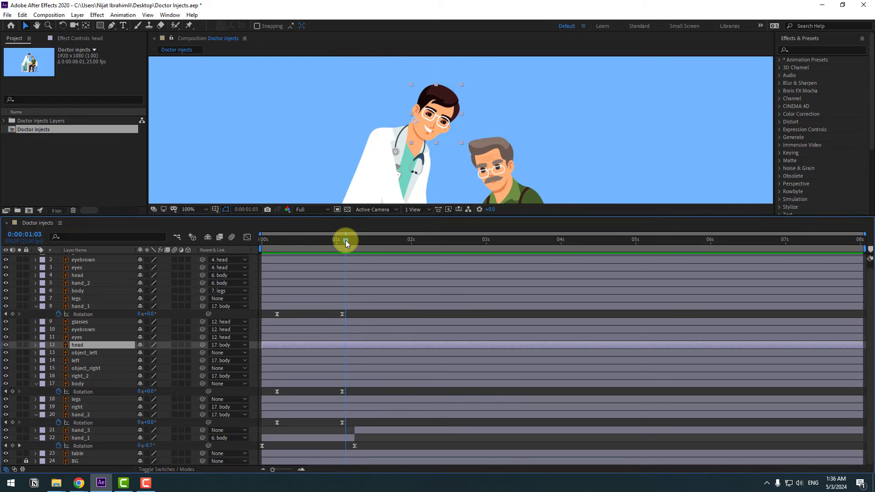
key("r")
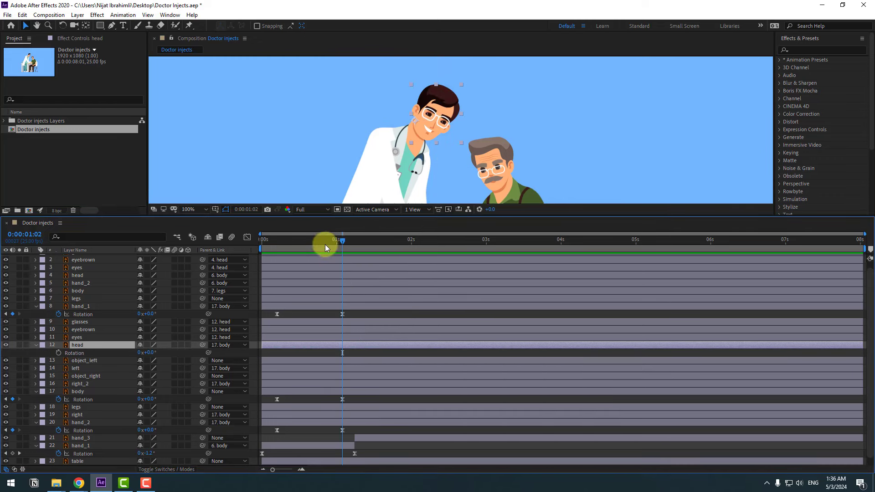
left_click(289, 244)
left_click(56, 354)
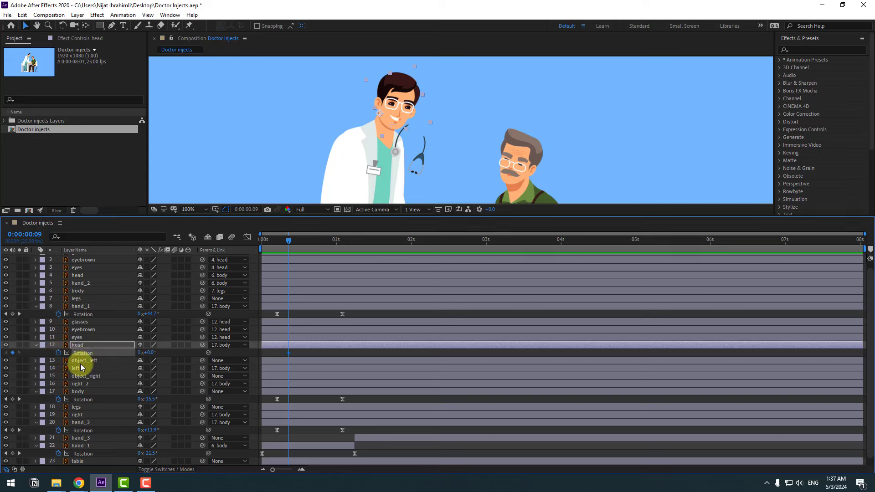
left_click_drag(151, 353, 144, 353)
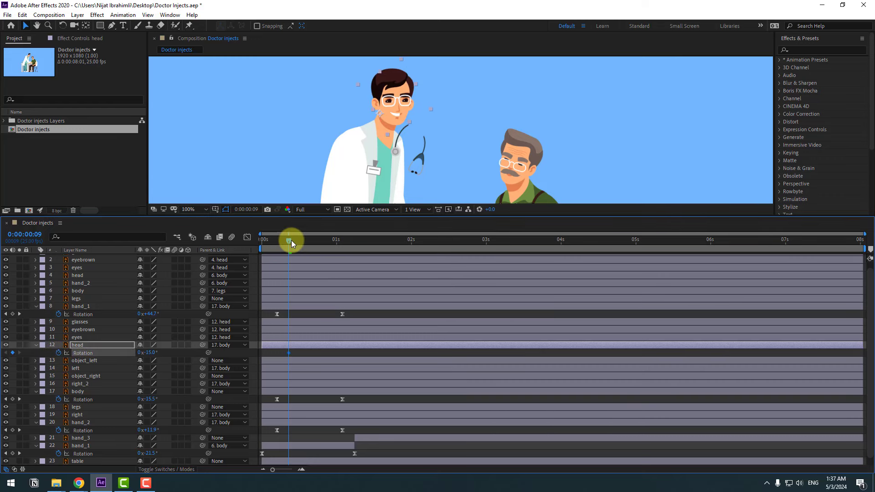
Set the head layer 12's Rotation to 0° at 0:00:00:19 and apply Easy Ease to both of its Rotation keyframes.
key("shift+Page_Down")
left_click(149, 353)
type("0")
key("Return")
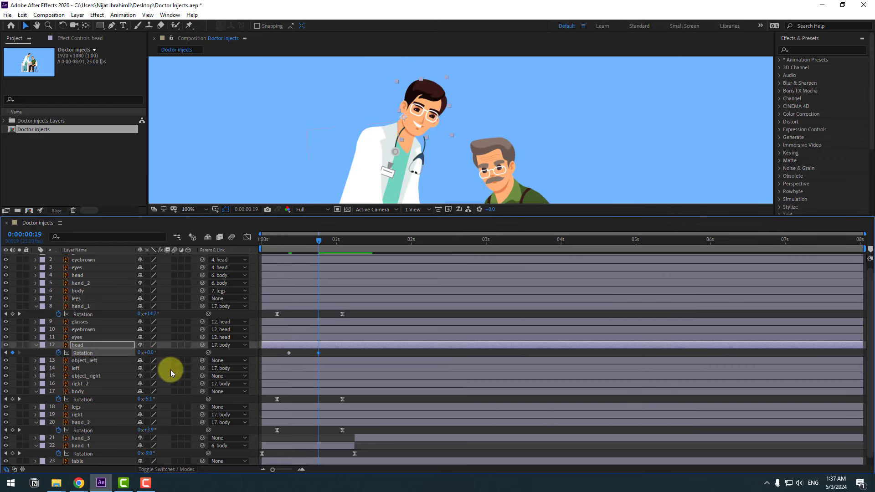
right_click(288, 354)
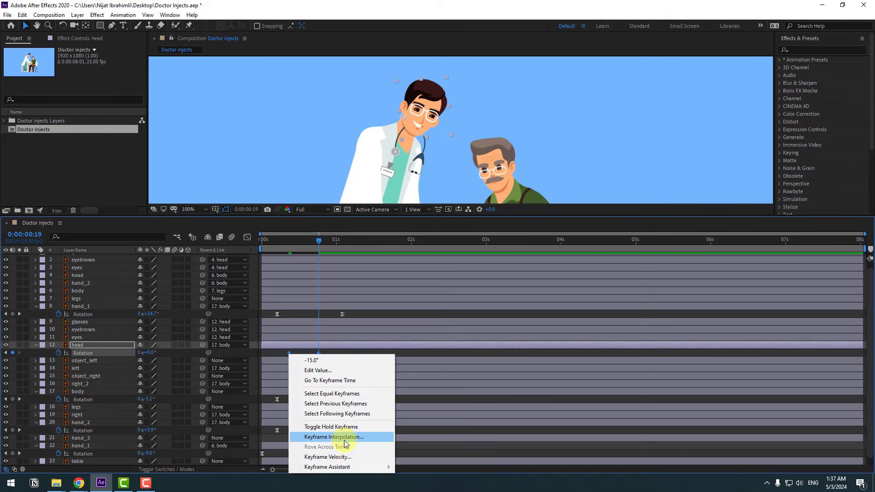
mouse_move(332, 467)
left_click(428, 407)
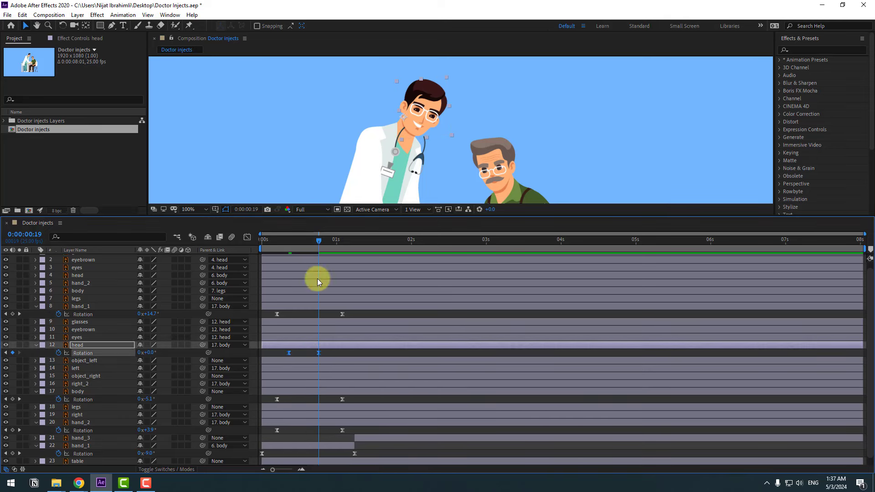
Keyframe a head dip in layer 12's Position: starting value at 0:00:00:09, lowered to 175.3, 25.2 at about 0:00:00:14, starting value again at 0:00:00:19.
left_click_drag(302, 242, 288, 243)
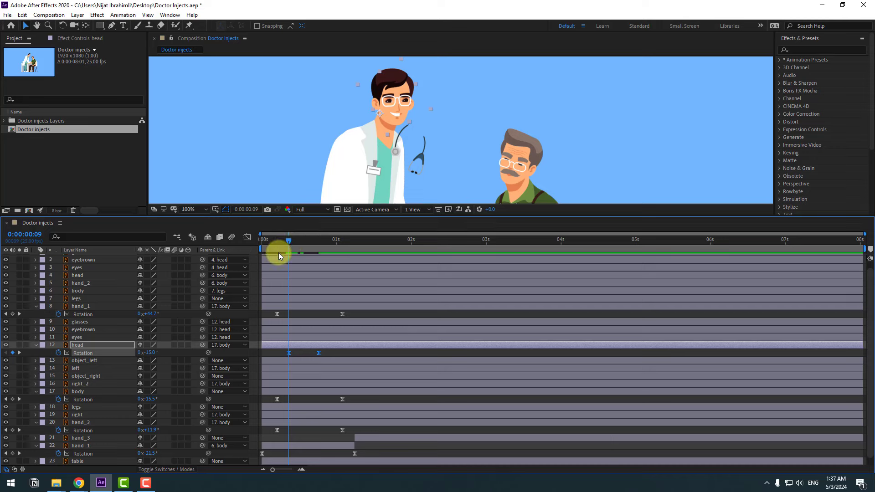
key("shift+p")
left_click(58, 352)
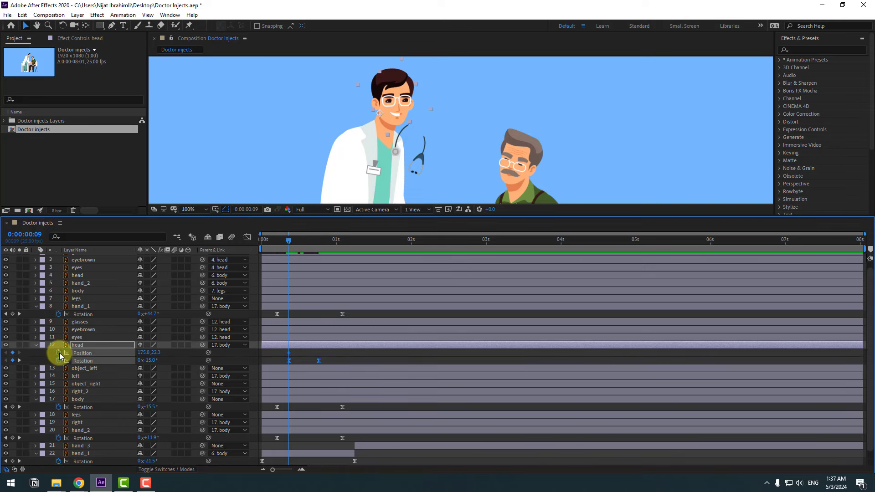
left_click_drag(294, 238, 320, 243)
key("Down")
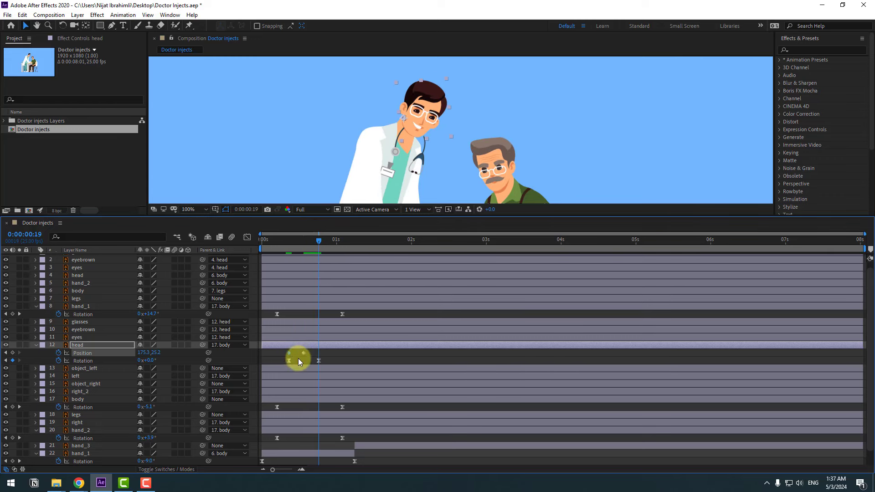
key("ctrl+v")
Apply Easy Ease to the three Position keyframes of head layer 12 and preview the head movement.
left_click_drag(323, 355, 282, 353)
right_click(289, 354)
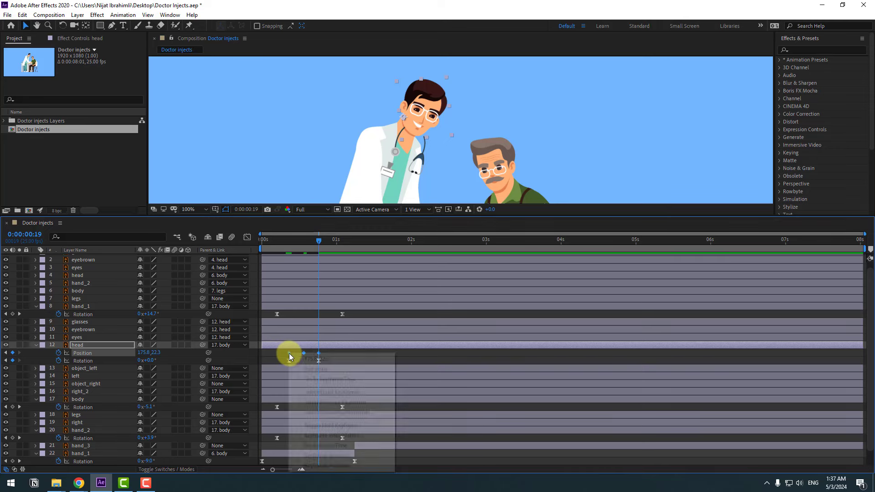
mouse_move(351, 467)
left_click(532, 403)
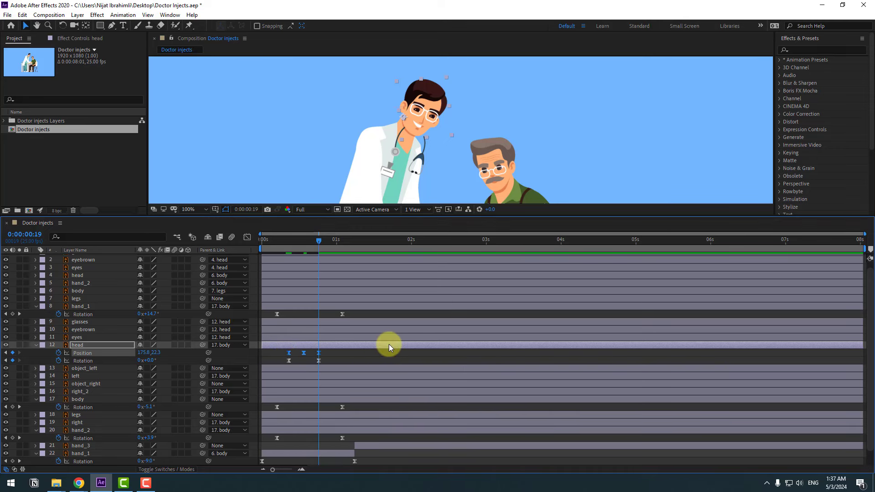
key("space")
key("space")
Parent the stethoscope layers object_left 13 and object_right 15 to body layer 17, and preview the whole animation.
left_click_drag(329, 239, 366, 240)
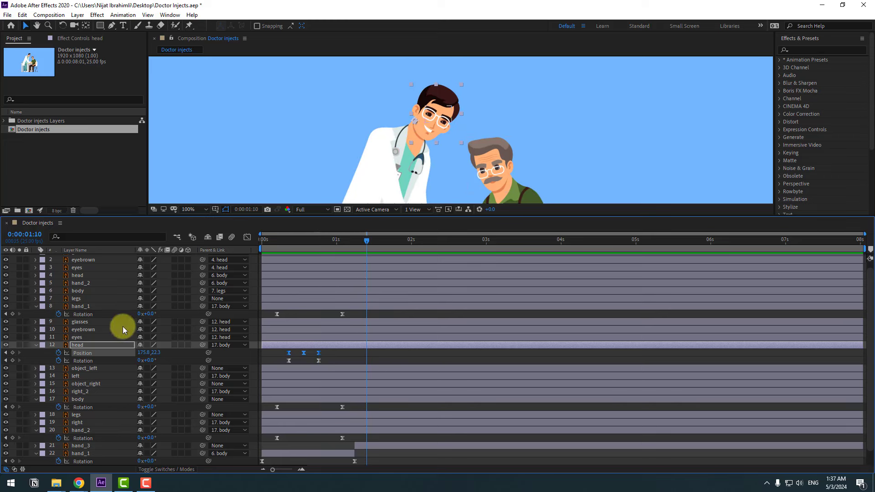
left_click(91, 384)
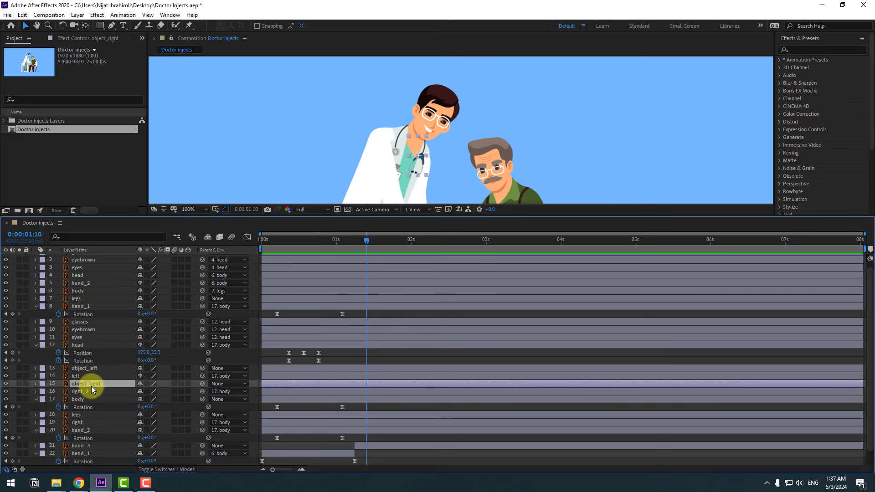
left_click(89, 369, "ctrl")
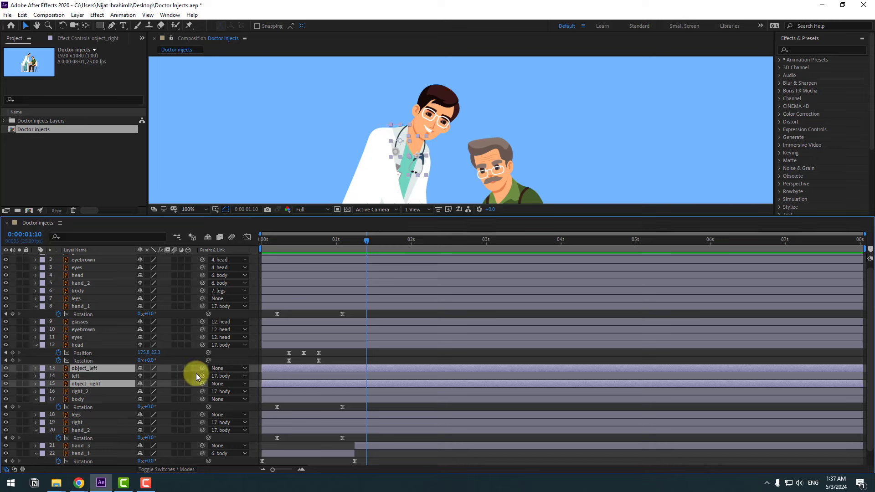
left_click_drag(203, 370, 75, 399)
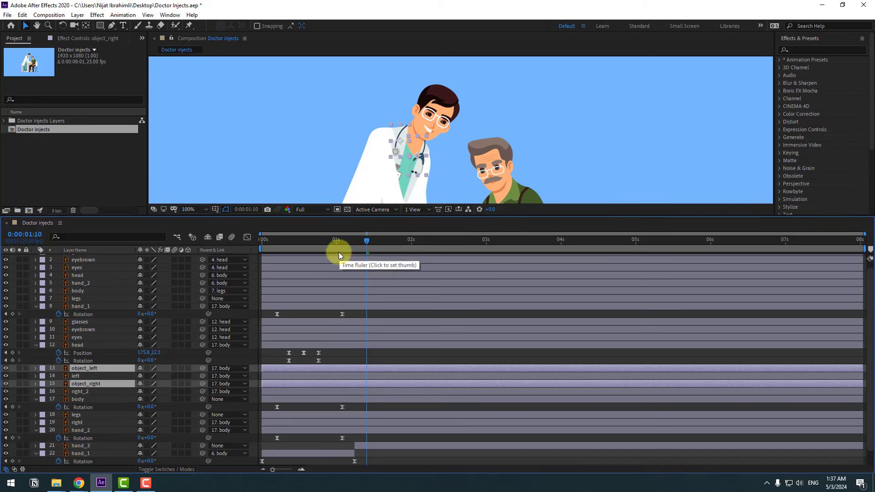
key("space")
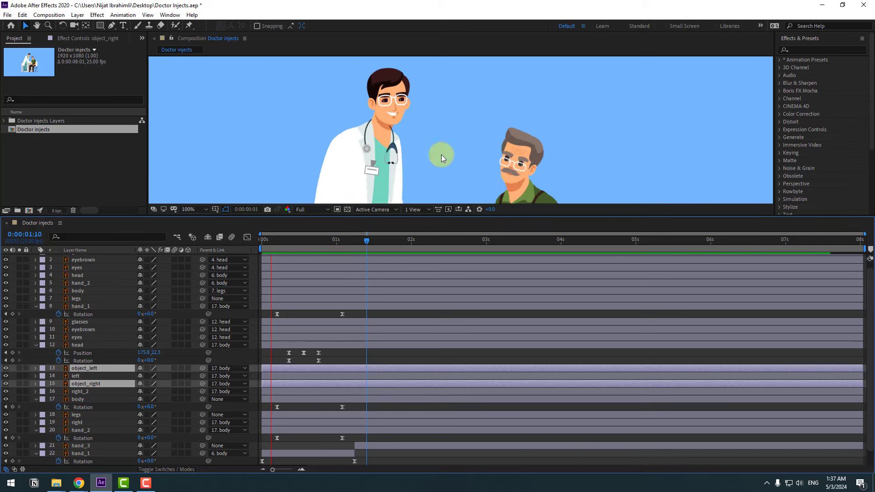
scroll(422, 163, "down", 2)
left_click(330, 173)
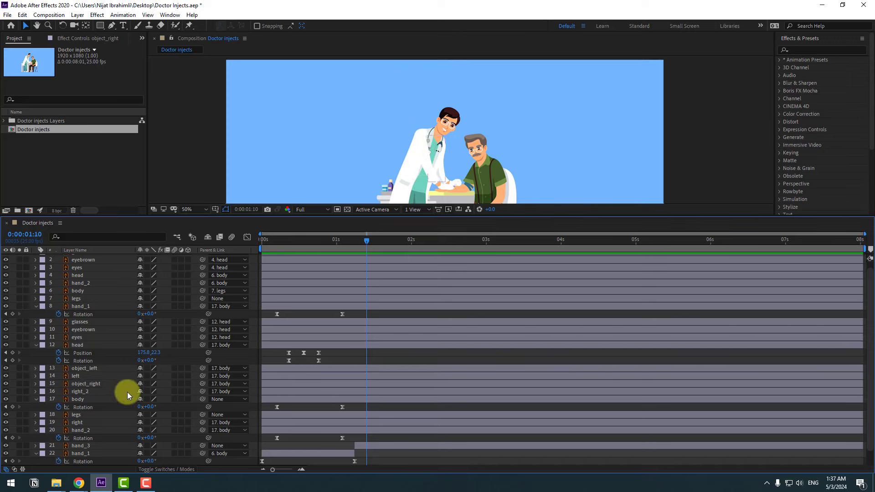
Keyframe the Scale of eyes layer 11 at 100, 100% at 0:00:00:11, and with unlinked proportions at 100, 5% at 0:00:00:14.
left_click(83, 337)
scroll(483, 142, "up", 6)
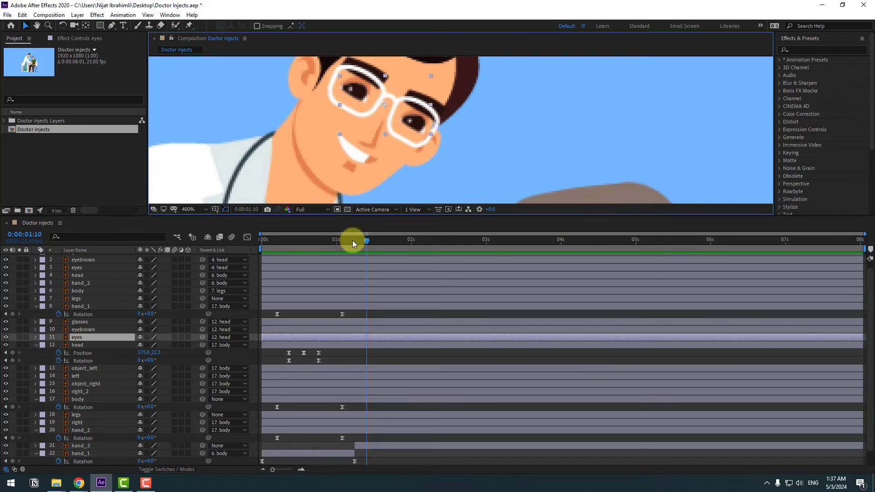
left_click_drag(285, 242, 294, 242)
key("s")
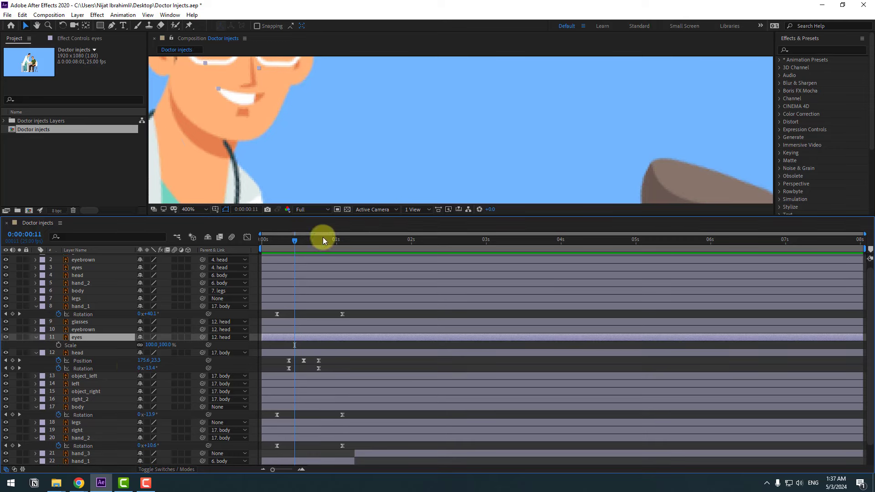
left_click(58, 345)
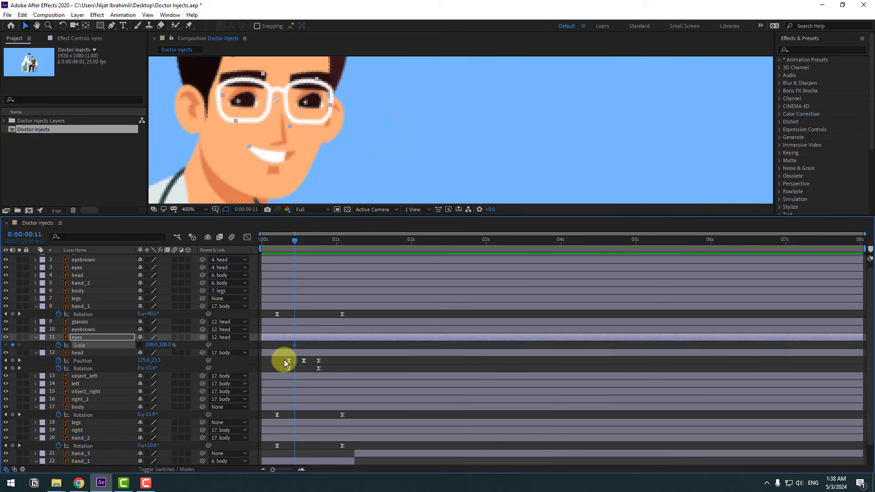
key("Page_Down")
key("Page_Down")
key("Page_Down")
type("5")
key("Return")
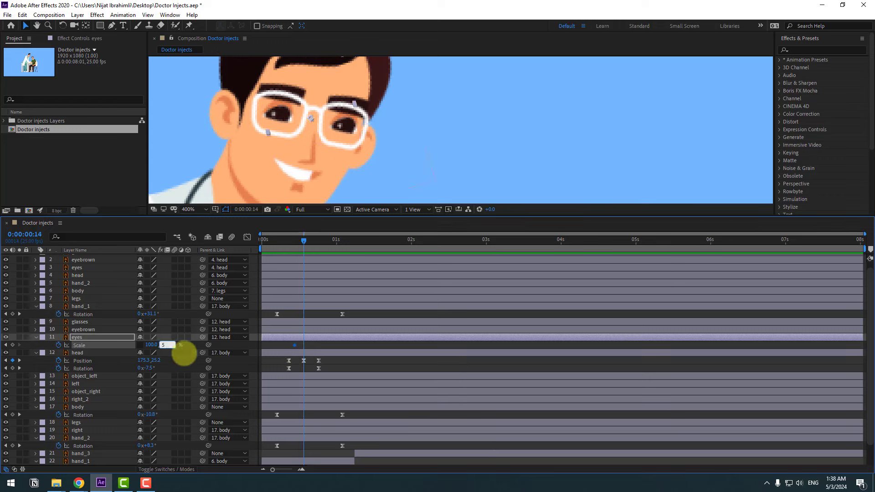
Set the eyes' Scale back to 100, 100% at 0:00:00:17 and apply Easy Ease to the three Scale keyframes.
key("Page_Down")
key("Page_Down")
key("Page_Down")
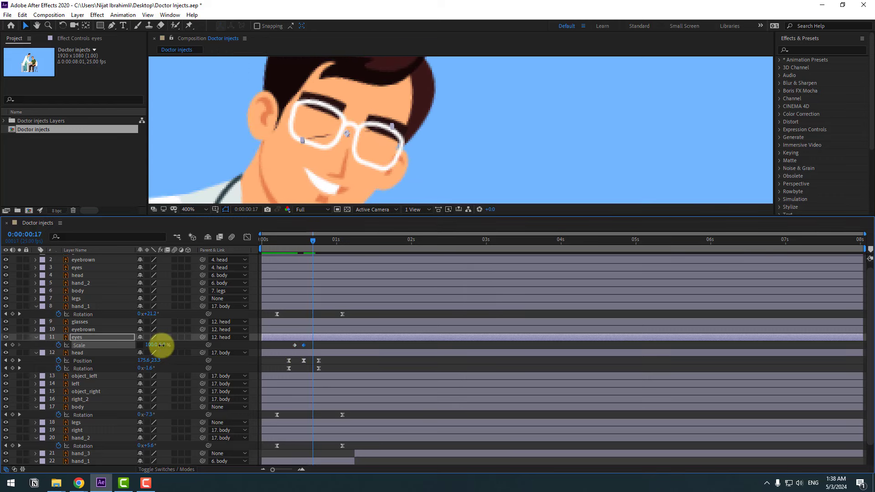
type("100")
key("Return")
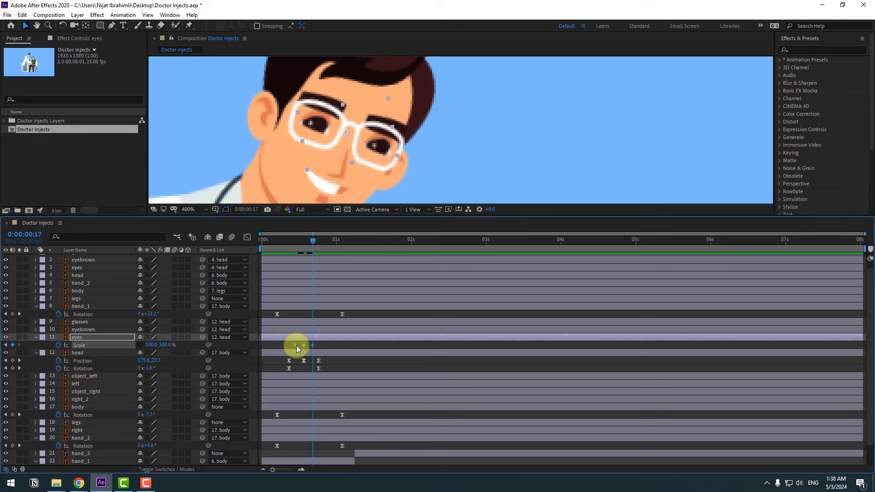
right_click(296, 345)
mouse_move(365, 457)
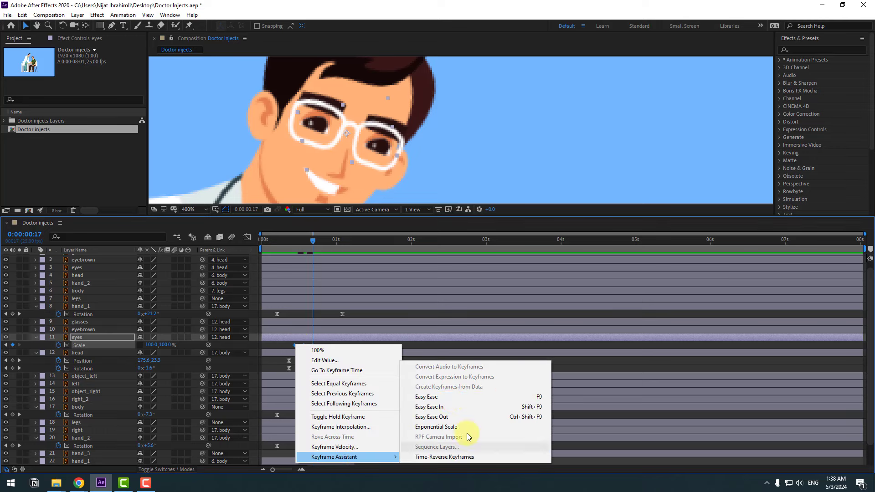
left_click(432, 395)
Keyframe the Rotation of eyes layer 11 at 0° at 0:00:00:11 and 29° at 0:00:00:14 to level the closed eyes.
mouse_move(291, 236)
left_mouse_down()
mouse_move(301, 241)
mouse_move(294, 241)
left_mouse_up()
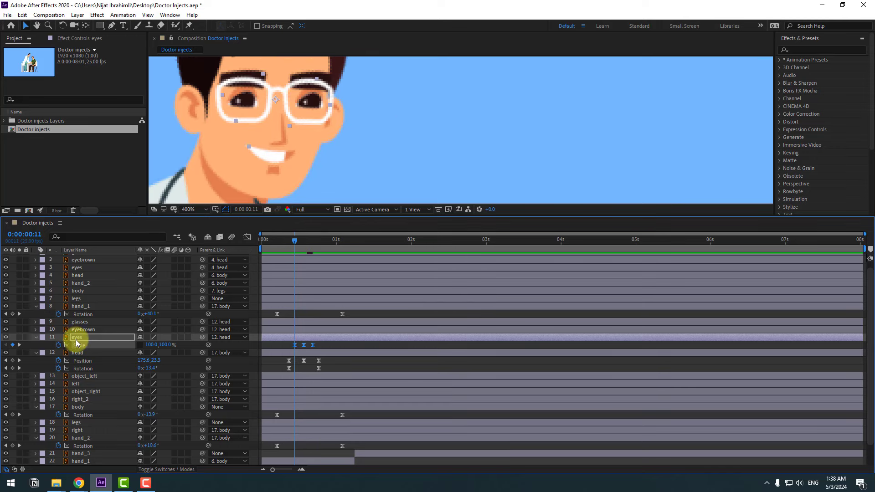
key("Return")
key("shift+r")
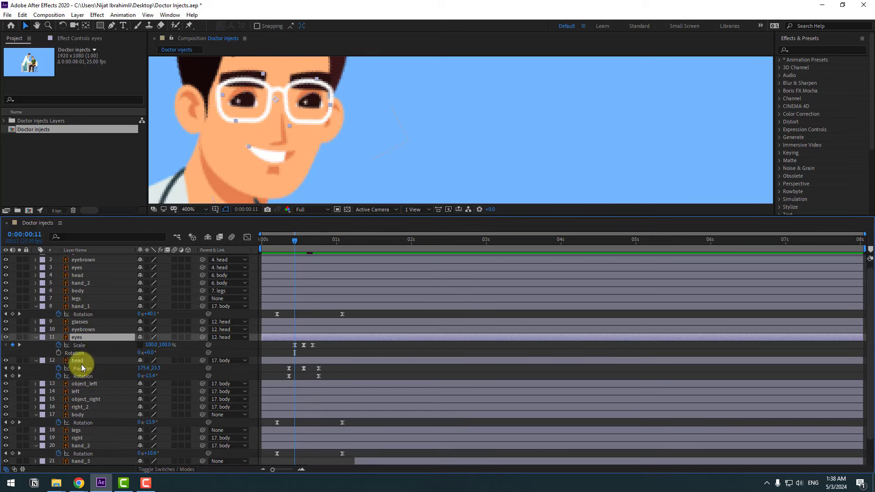
left_click(58, 353)
left_click_drag(298, 241, 302, 242)
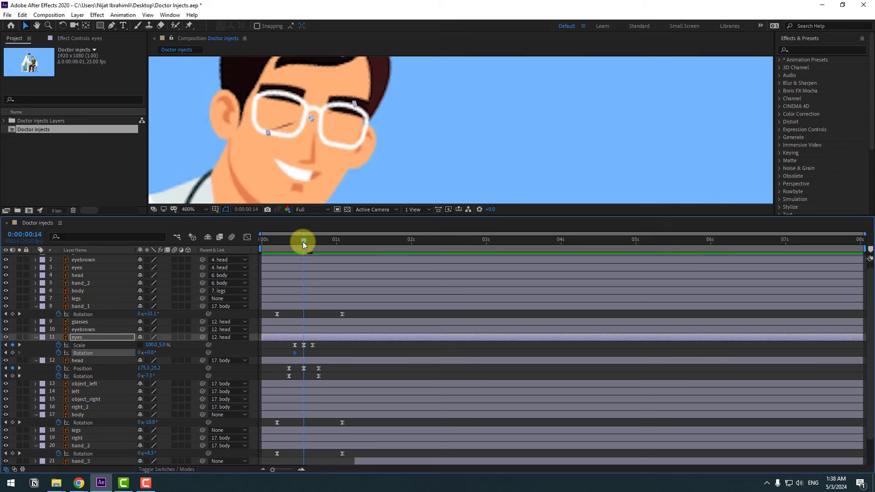
left_click(270, 351)
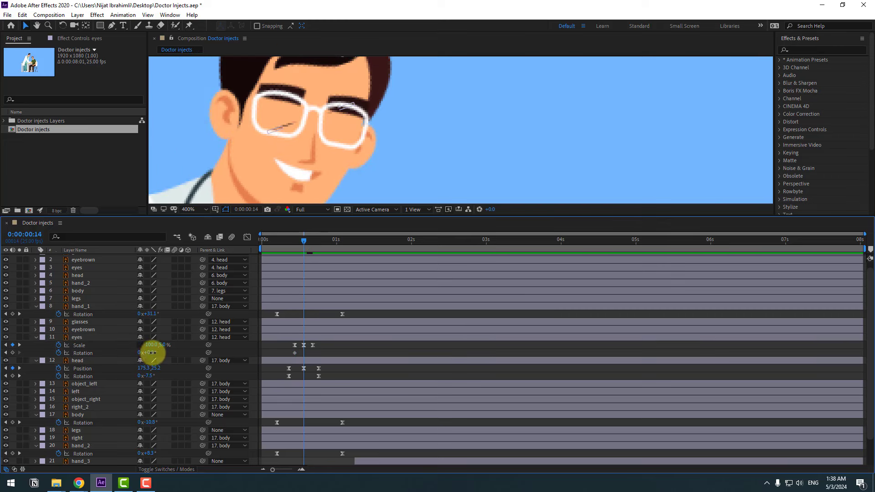
left_click_drag(153, 353, 164, 353)
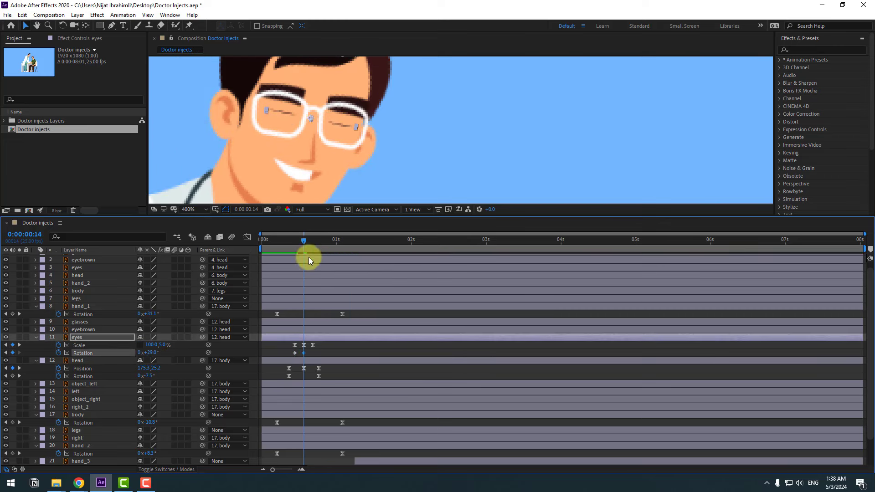
Paste the eyes' 0° Rotation keyframe at 0:00:00:17 and apply Easy Ease to all three Rotation keyframes.
left_click(312, 239)
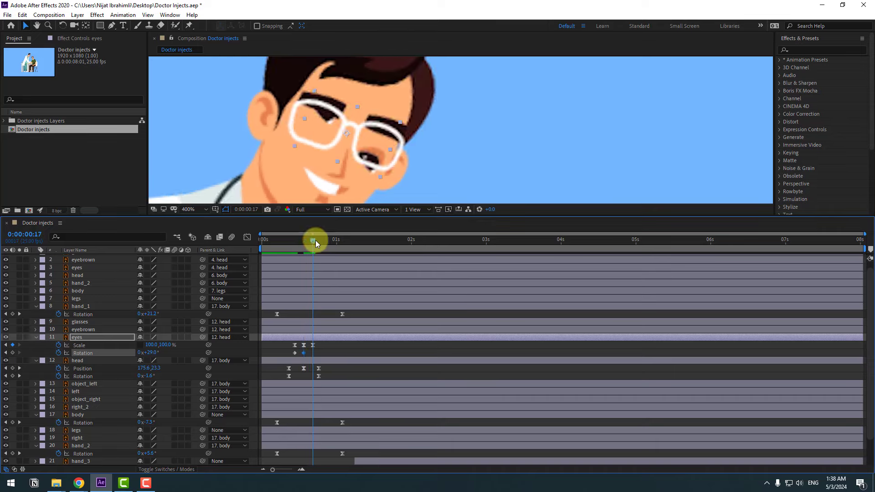
key("ctrl+v")
left_click_drag(329, 351, 280, 357)
right_click(295, 353)
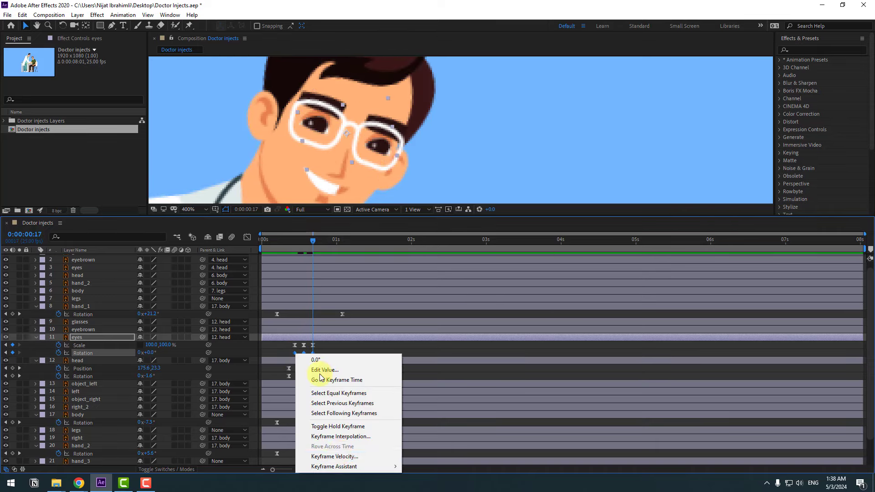
mouse_move(349, 466)
left_click(455, 406)
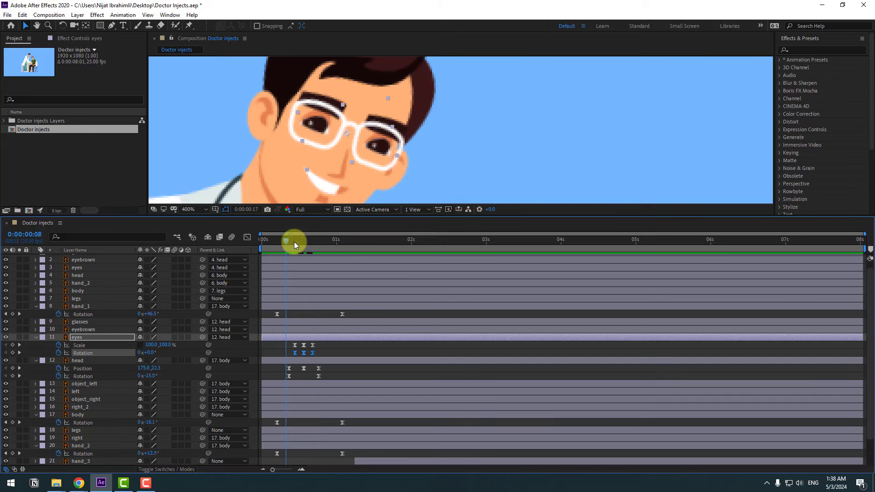
Copy the eyes' Scale and Rotation blink keyframes to 0:00:01:09 and check the second blink.
mouse_move(296, 242)
left_mouse_down()
mouse_move(306, 244)
mouse_move(289, 242)
mouse_move(304, 244)
left_mouse_up()
left_click_drag(323, 343, 282, 352)
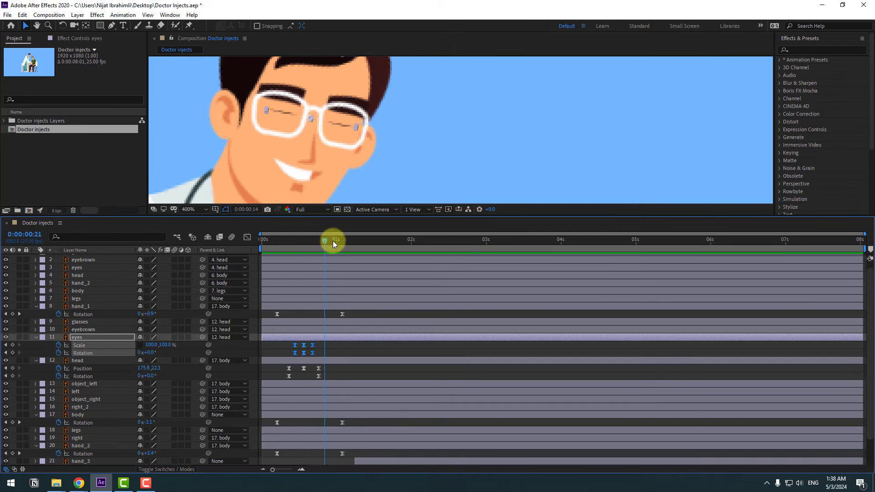
left_click_drag(332, 240, 360, 242)
key("ctrl+v")
left_click(193, 209)
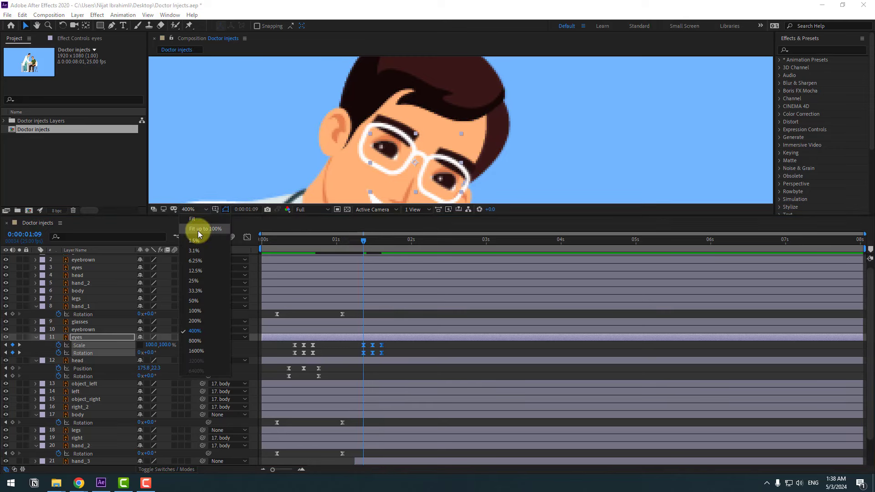
left_click(198, 231)
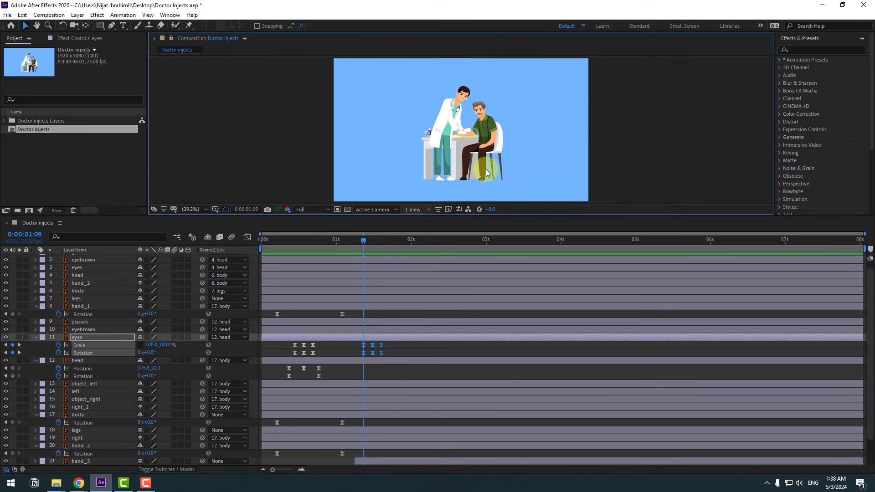
scroll(498, 146, "up", 4)
left_click_drag(366, 241, 373, 242)
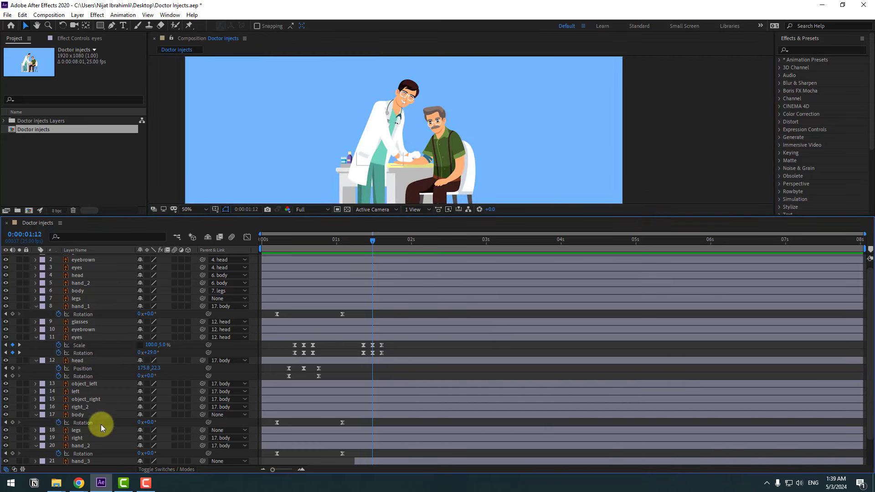
Add Position and Rotation keyframes with the current values to hand_2 layer 20 at 0:00:01:06.
left_click(81, 446)
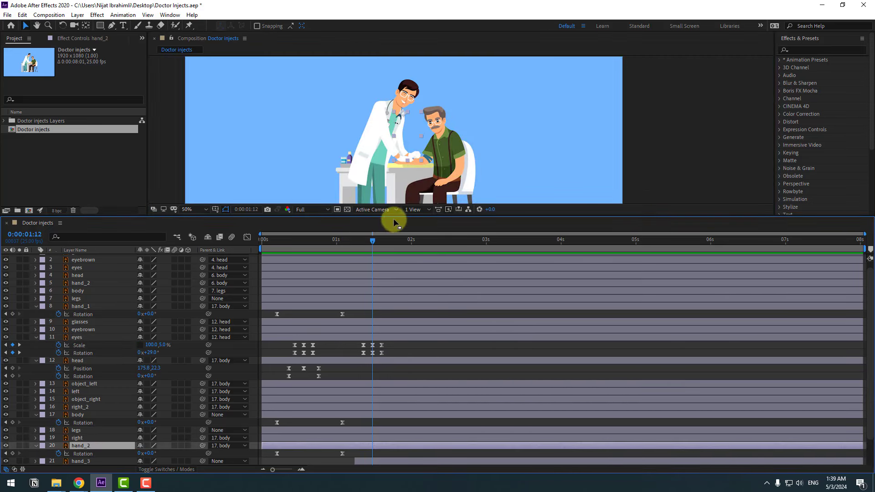
left_click_drag(395, 216, 378, 331)
scroll(403, 237, "up", 4)
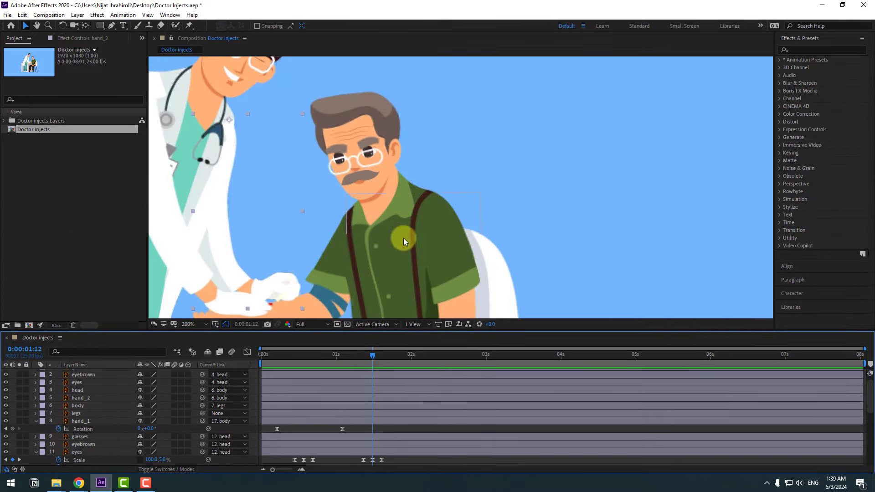
scroll(387, 401, "down", 3)
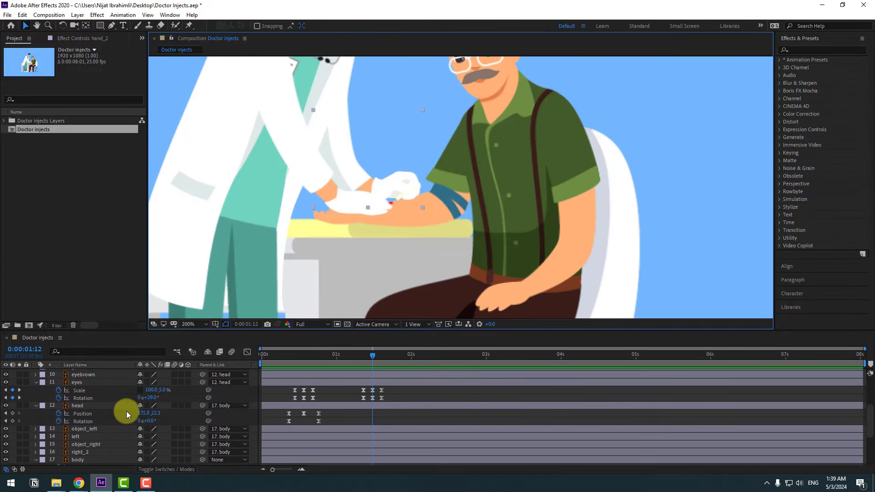
scroll(127, 411, "down", 3)
left_click_drag(329, 366, 354, 362)
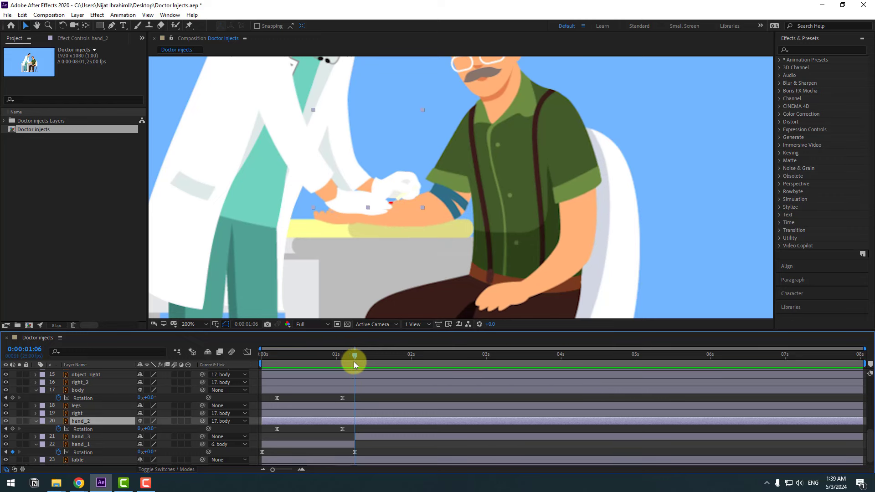
key("alt+shift+p")
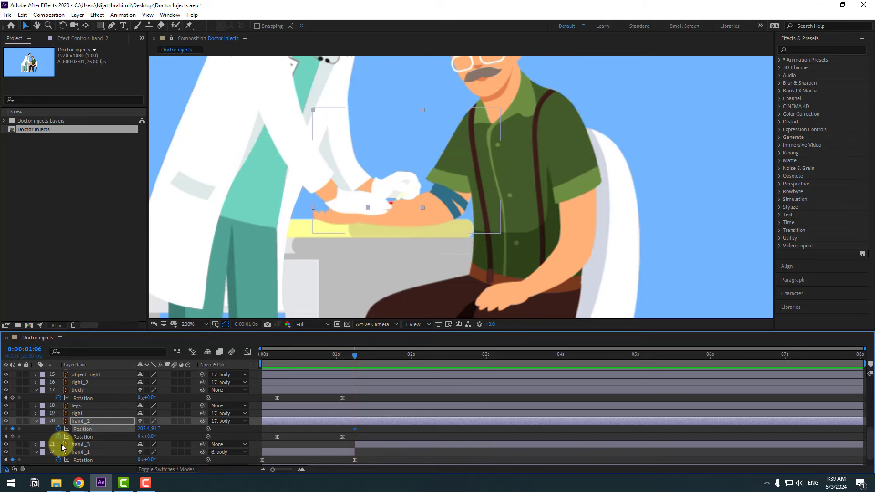
left_click(12, 437)
Shift hand_2 layer 20 horizontally to Position 206.9, 91.3 at 0:00:01:14.
left_click_drag(355, 358, 379, 357)
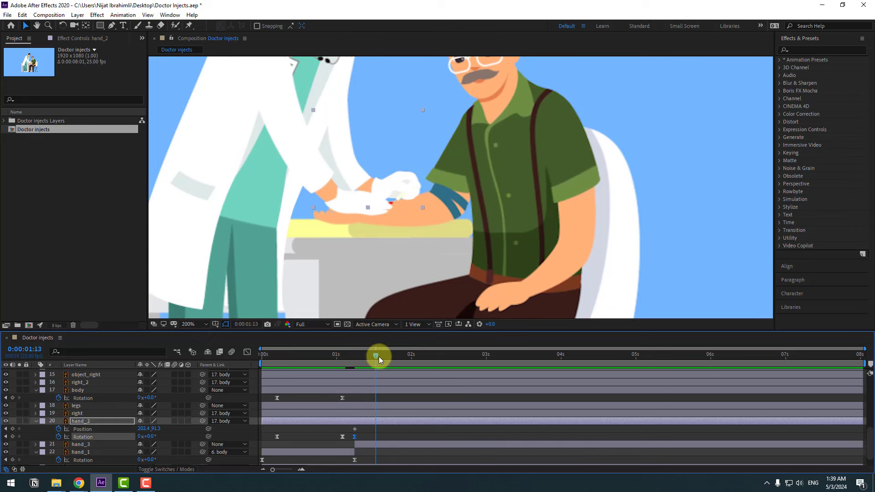
left_click(288, 439)
left_click_drag(142, 429, 159, 429)
scroll(398, 231, "down", 2)
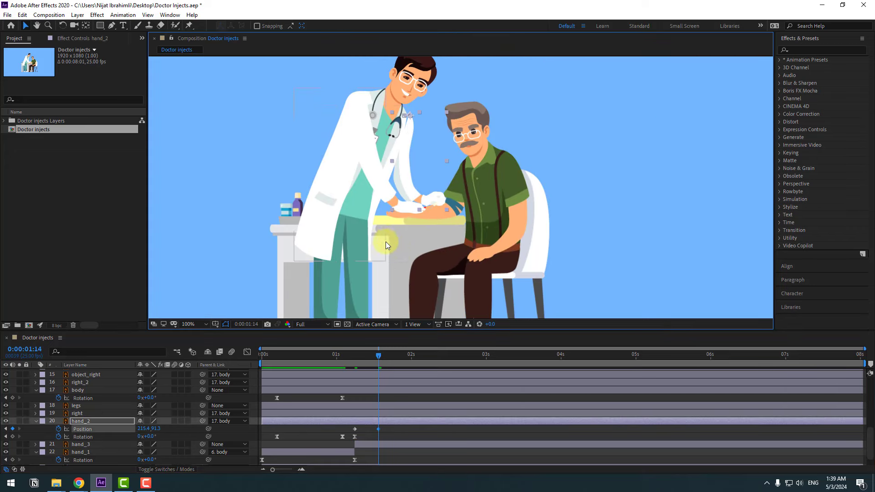
scroll(384, 231, "up", 2)
key("Left")
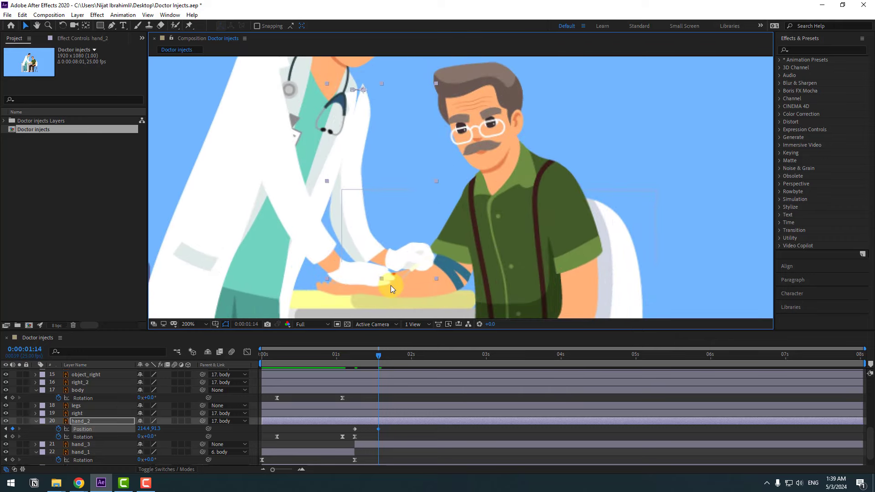
key("Left")
key("Left")
key("Left")
key("Left")
key("Left")
key("Left")
key("Left")
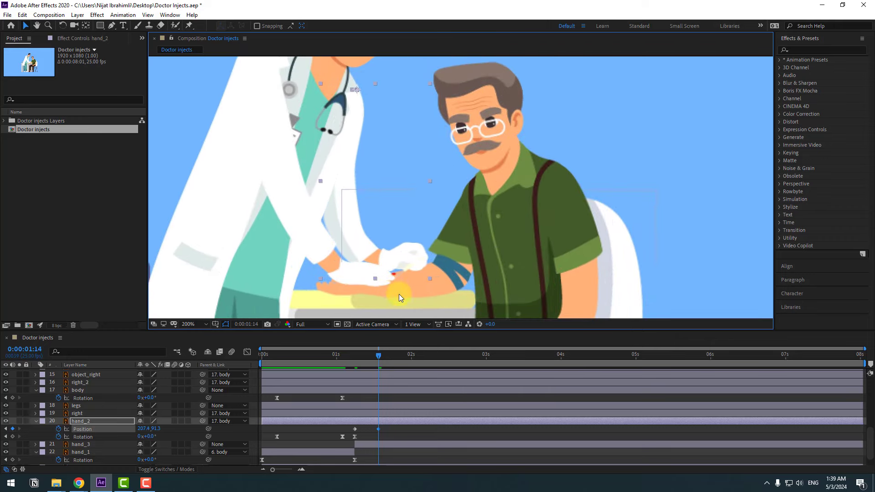
key("Left")
left_click(377, 356)
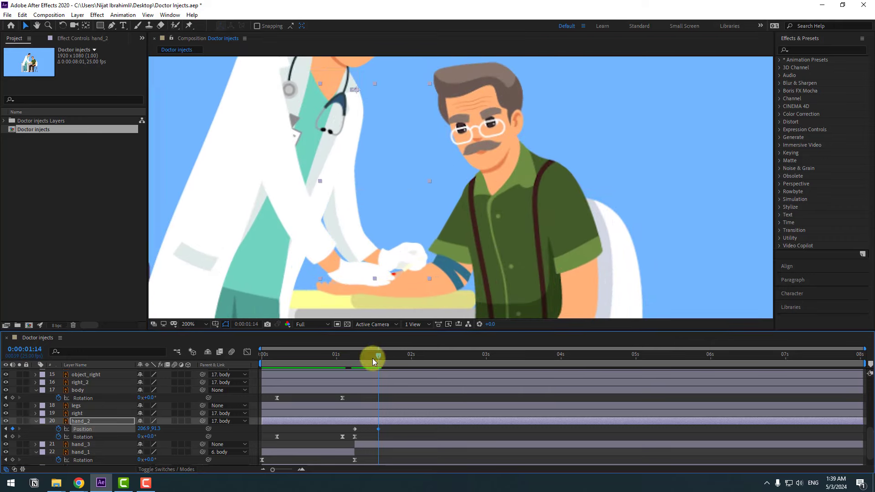
Set hand_2 layer 20's Rotation to -6° at 0:00:01:14.
left_click(155, 437)
key("Return")
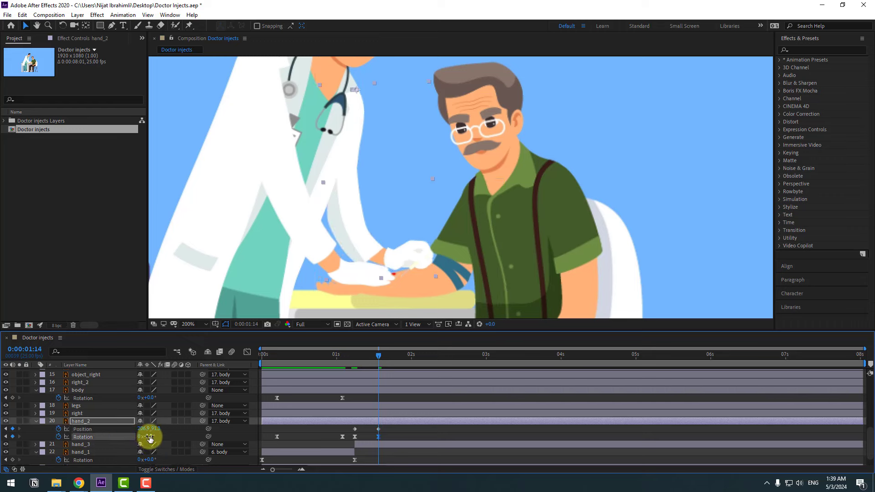
type("-6")
key("Return")
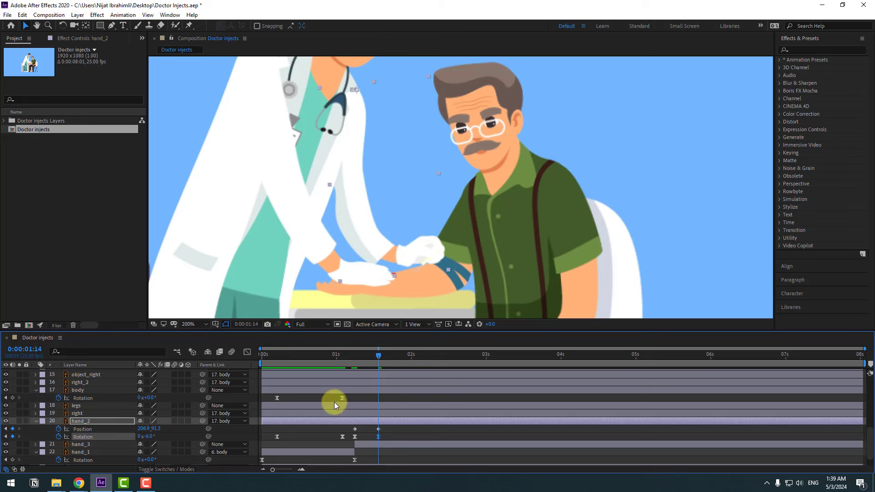
At 0:00:01:24, set hand_2's Rotation to 3°, keyframe its Position at 206.9, 91.3, and apply Easy Ease to the Position keyframes.
left_click_drag(343, 355, 396, 379)
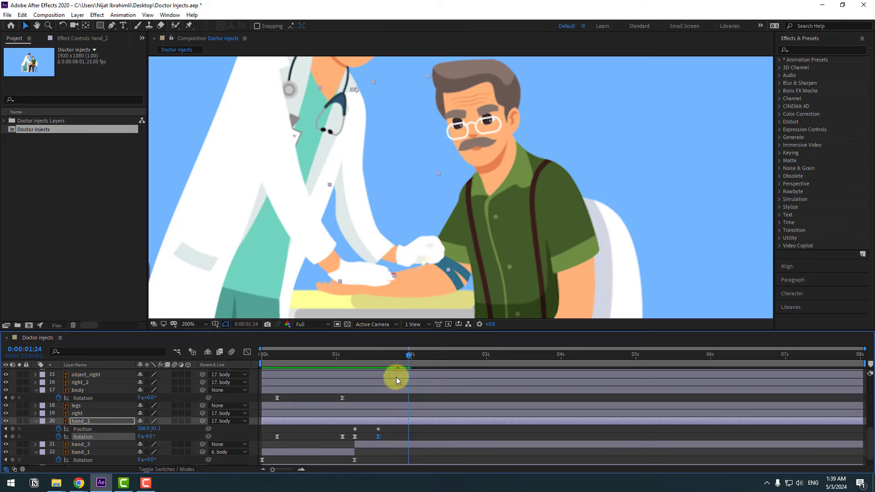
left_click(401, 431)
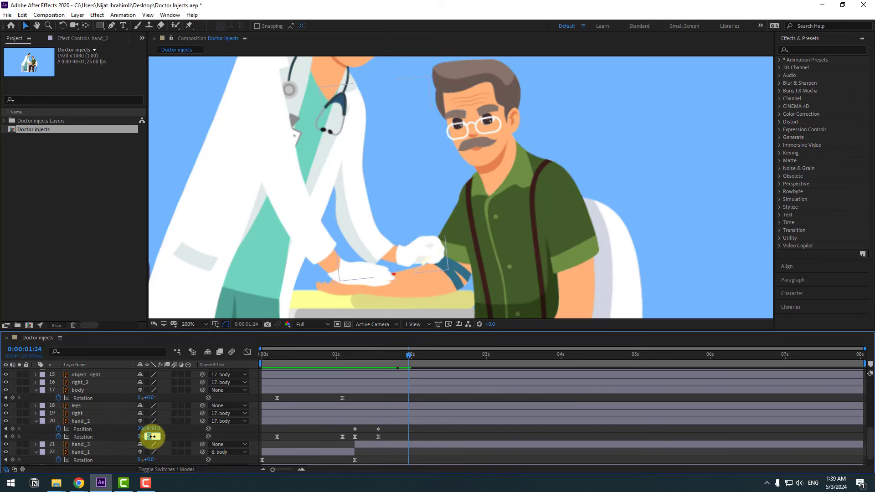
left_click(152, 436)
type("3")
key("Return")
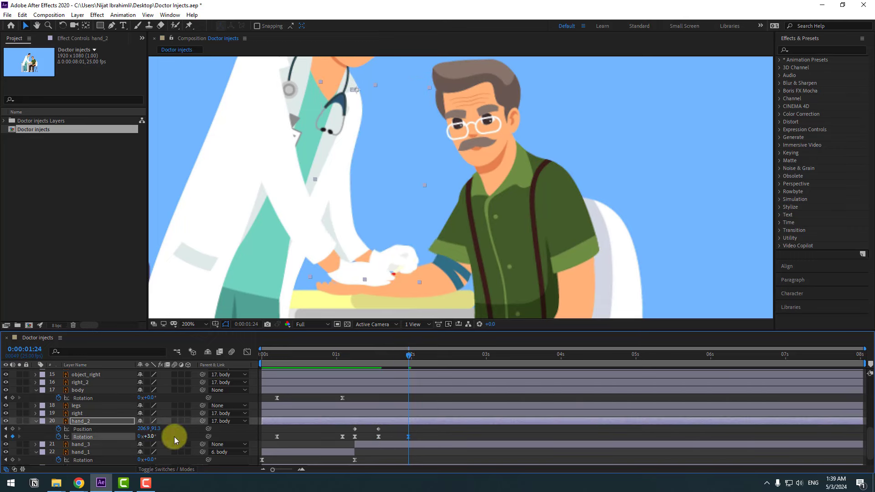
left_click_drag(143, 428, 142, 427)
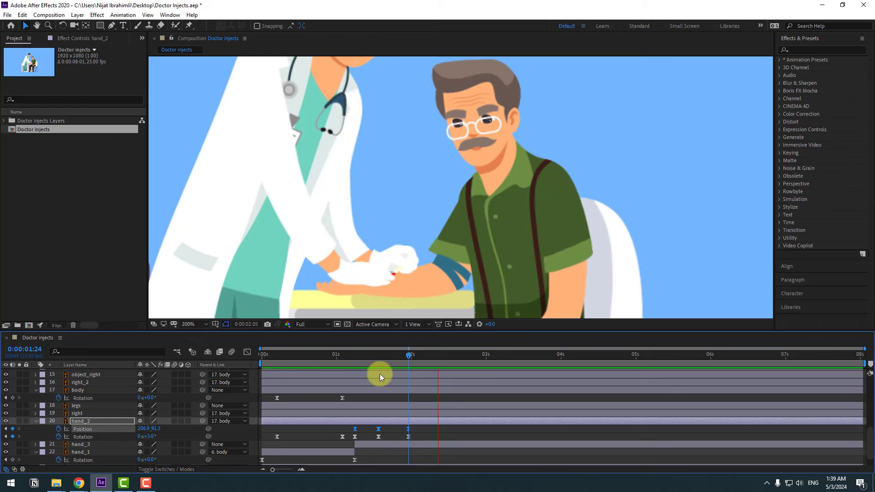
Slow hand_2's motion by moving its last keyframes to about 0:00:02:08 and the middle pair to about 0:00:01:19; preview from about one second.
key("space")
left_click_drag(416, 429, 468, 431)
left_click(468, 431)
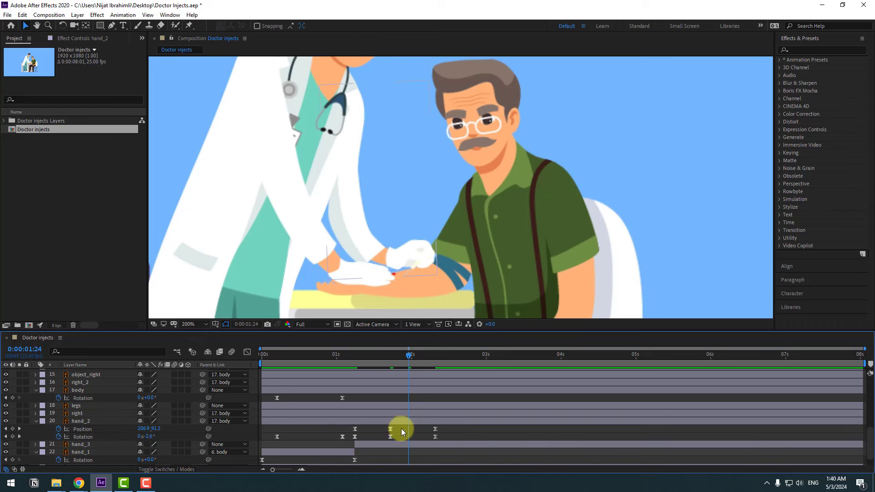
left_click_drag(401, 429, 393, 437)
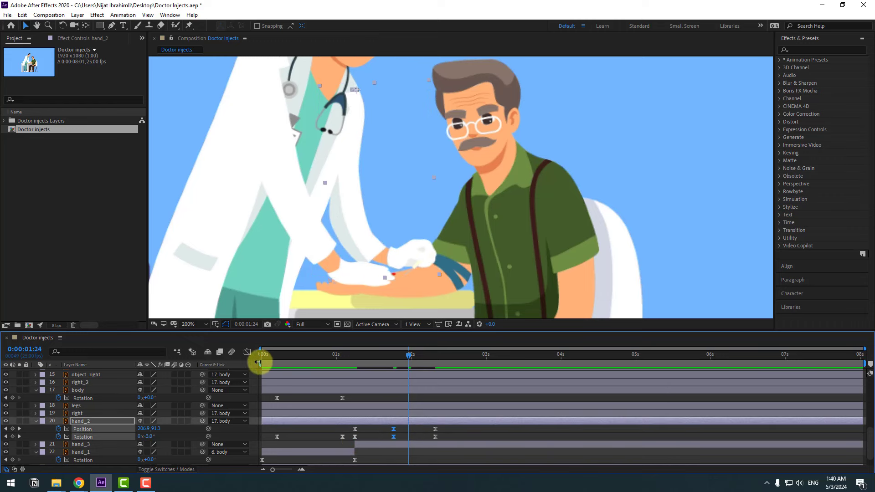
left_click_drag(264, 362, 328, 366)
key("space")
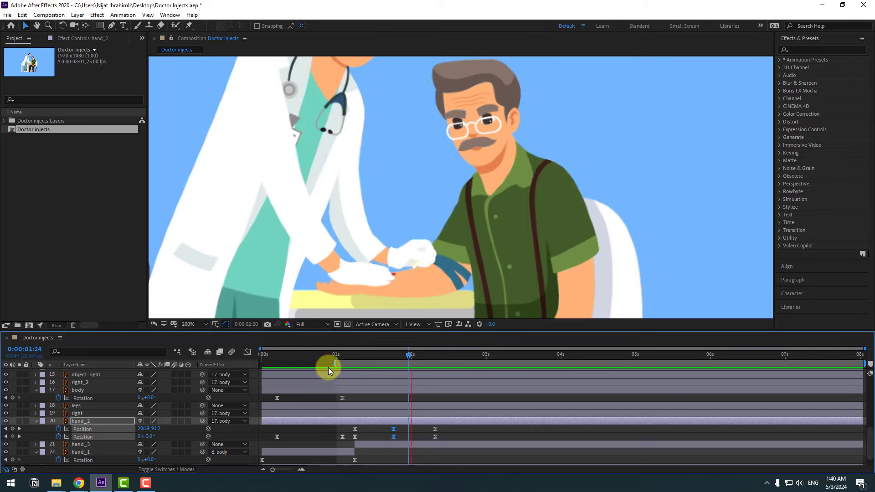